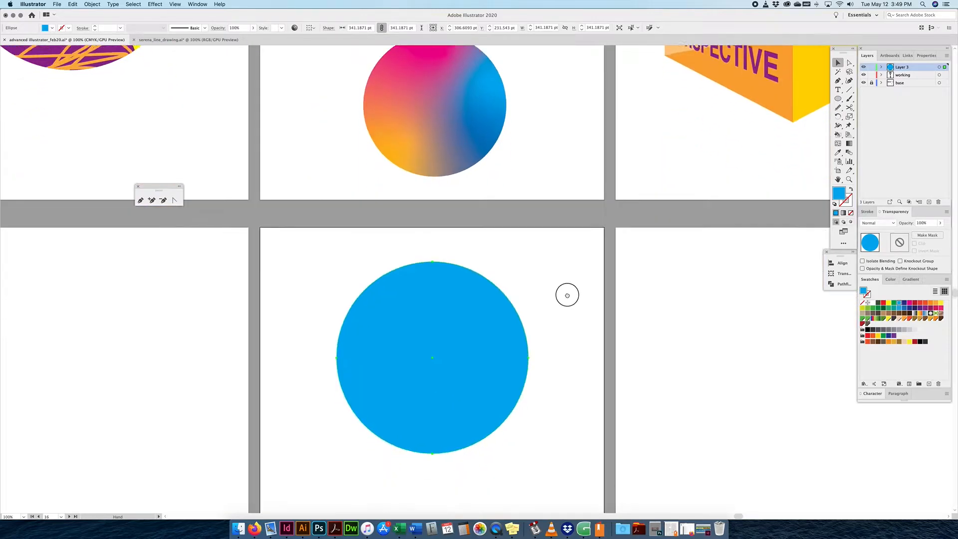
Marquee-select the blue circle on the lower artboard and open the Window menu's Toolbars list.
drag(565, 220, 287, 456)
scroll(463, 428, left, 1)
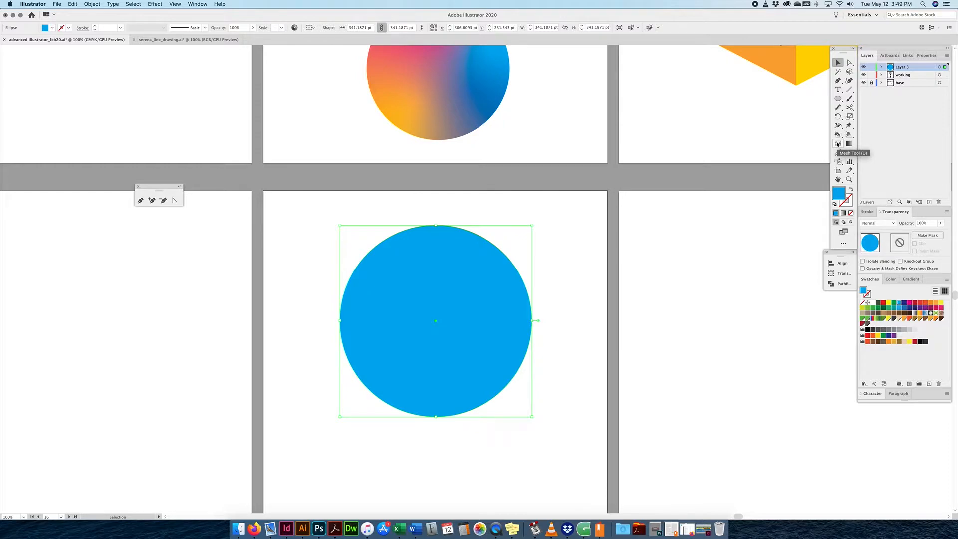
click(189, 4)
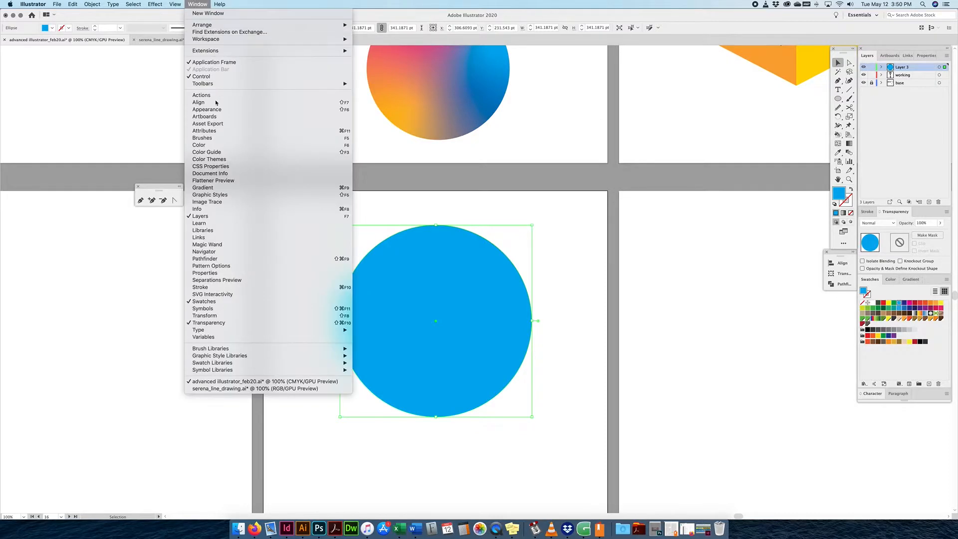
mouse_move(215, 83)
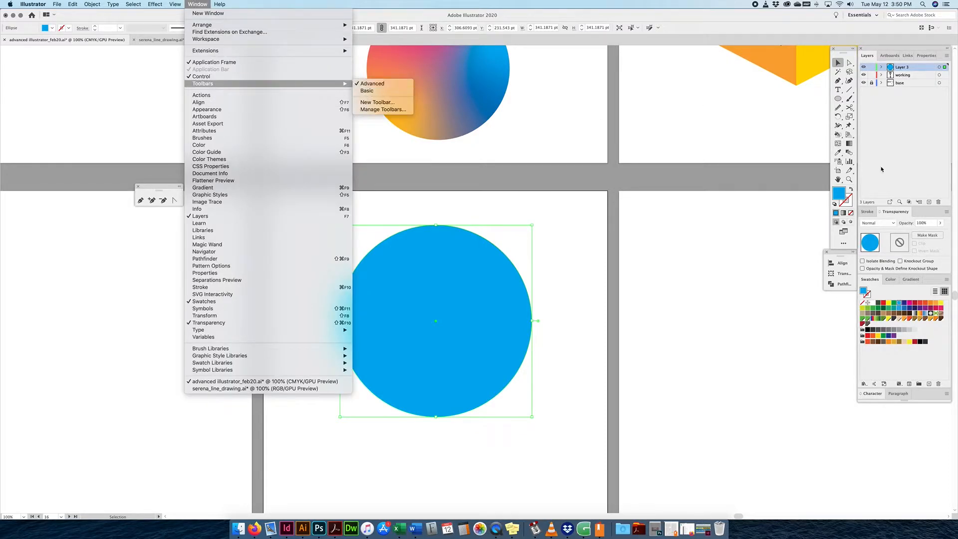
click(841, 145)
click(838, 144)
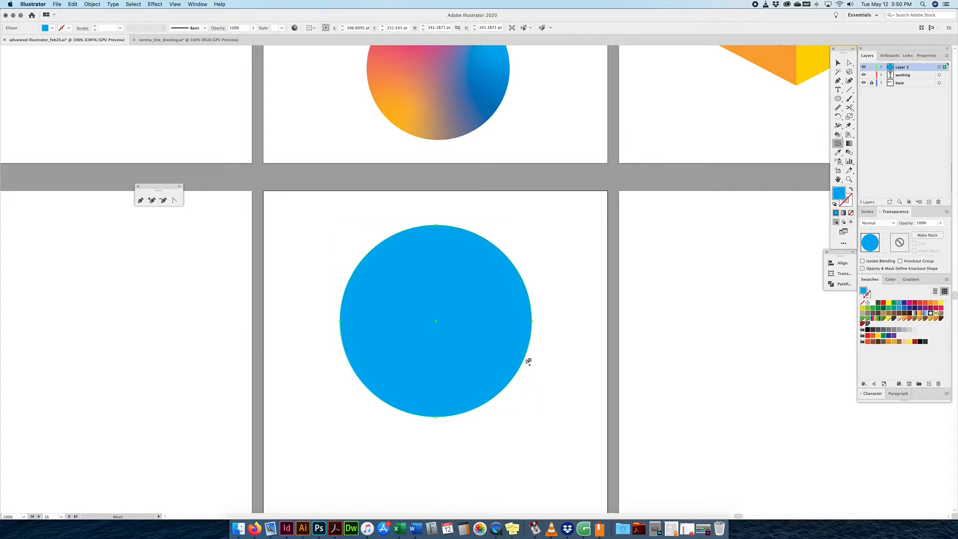
click(400, 235)
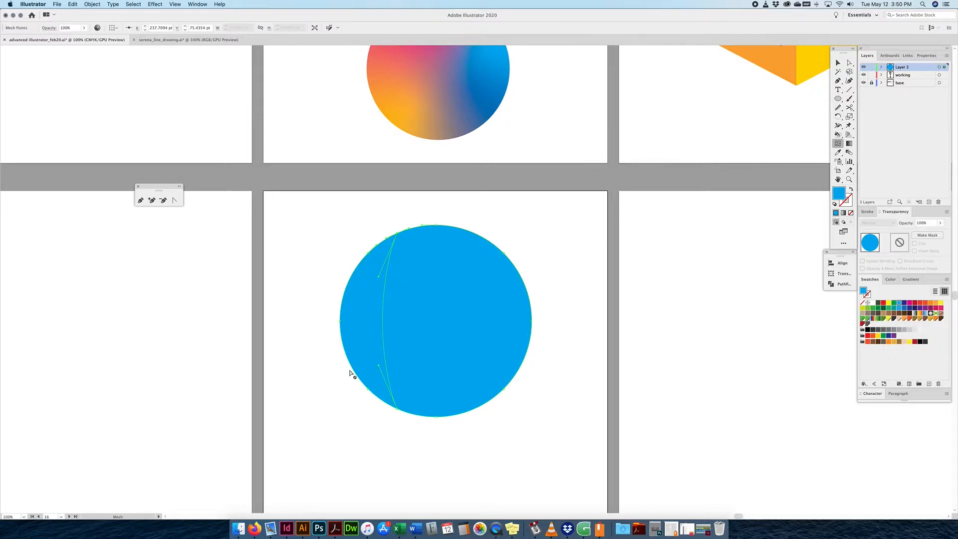
click(376, 251)
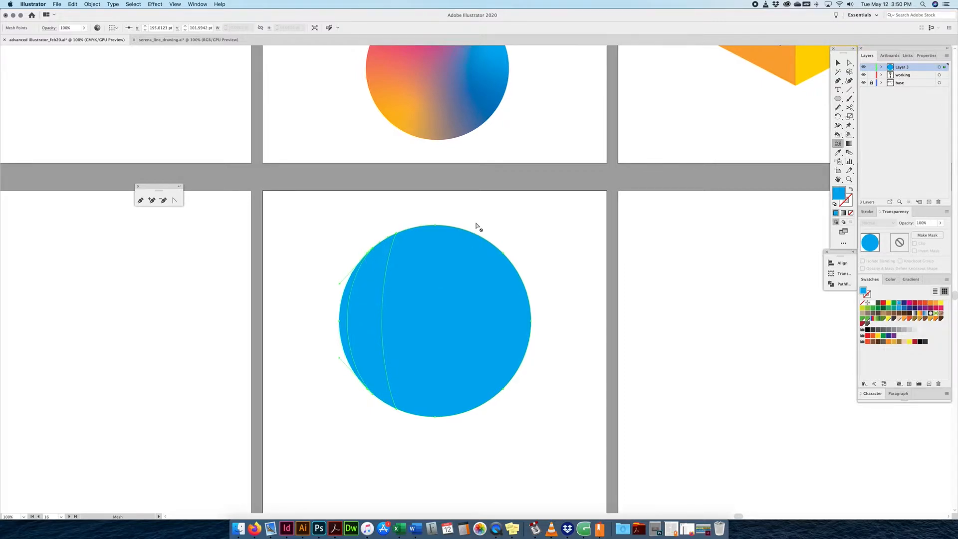
click(451, 226)
click(487, 241)
click(513, 264)
click(527, 288)
click(532, 316)
click(530, 346)
click(517, 375)
click(503, 393)
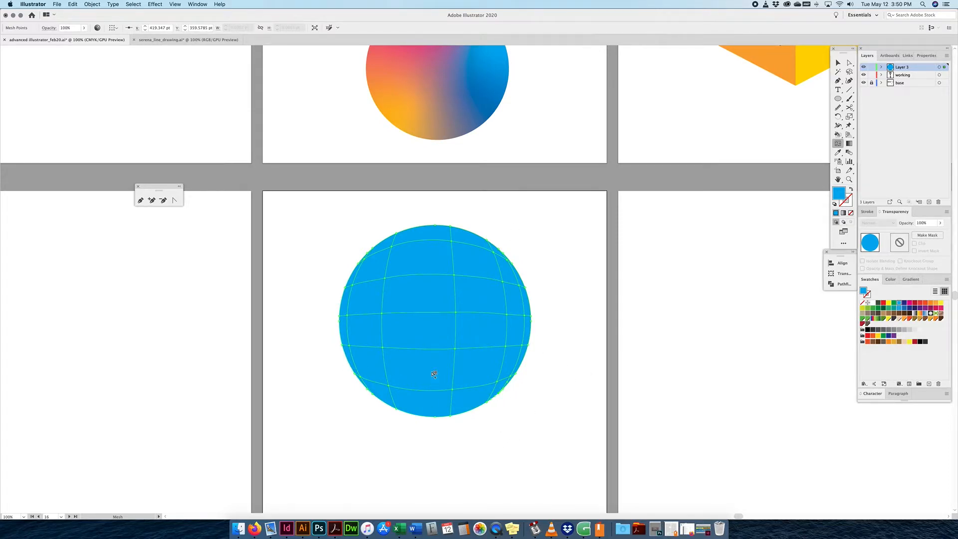
key(super+z)
key(super+z)
key(super+z)
key(super+z)
key(super+z)
key(super+z)
key(super+z)
key(super+z)
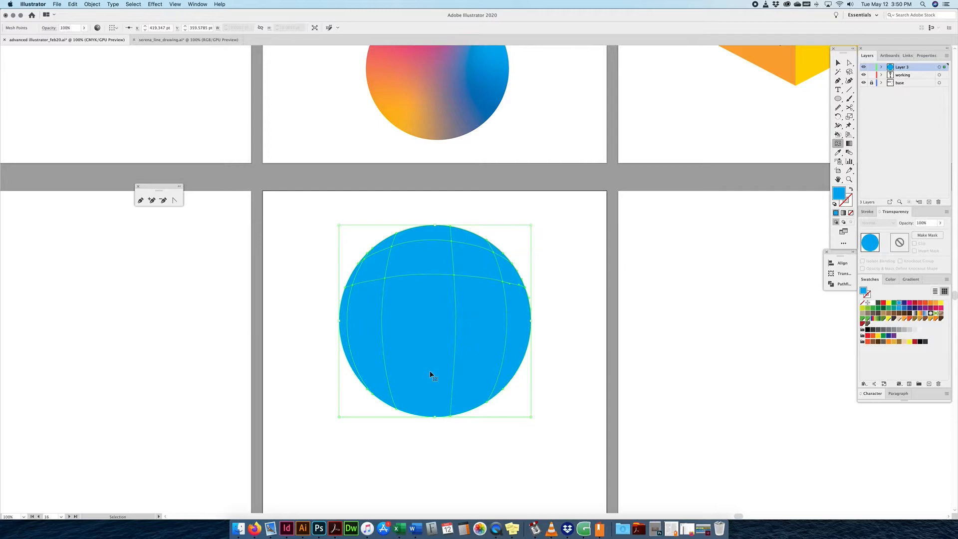
key(super+z)
key(super+z)
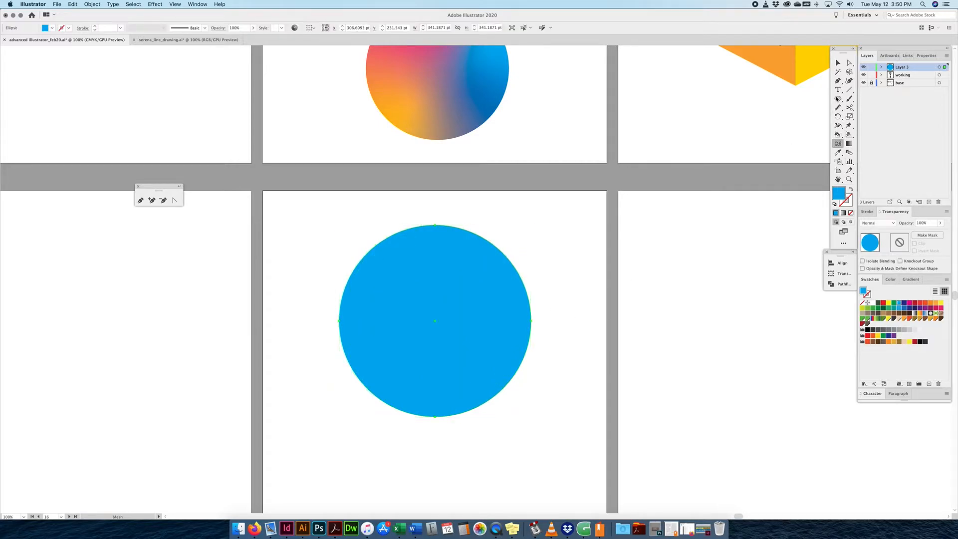
click(838, 61)
click(732, 251)
Open Create Gradient Mesh for the selected blue circle and enter 6 rows.
click(427, 292)
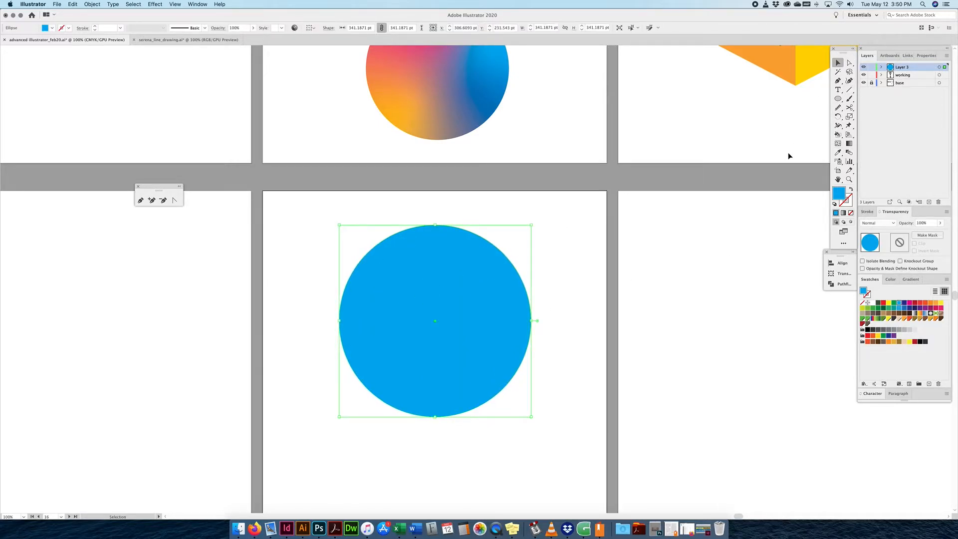
click(92, 4)
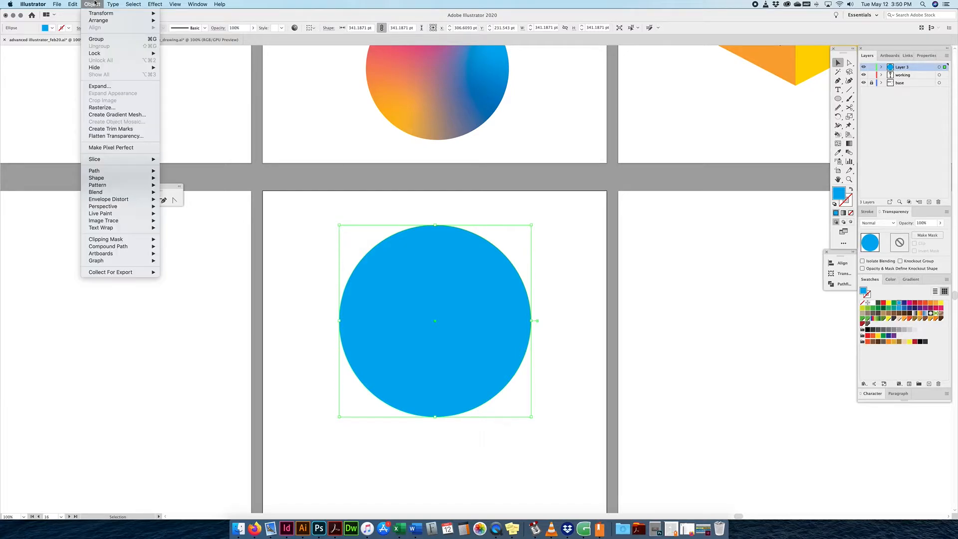
click(115, 115)
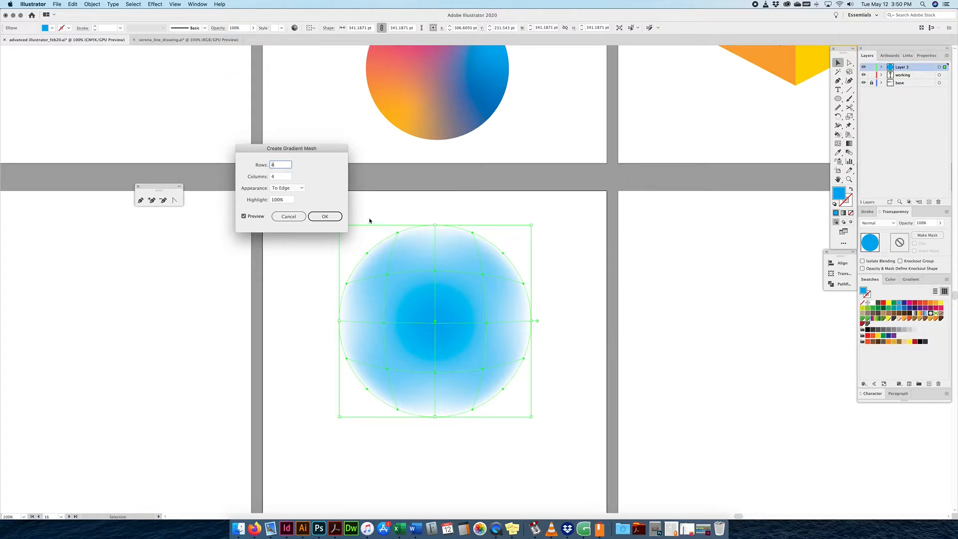
text(6)
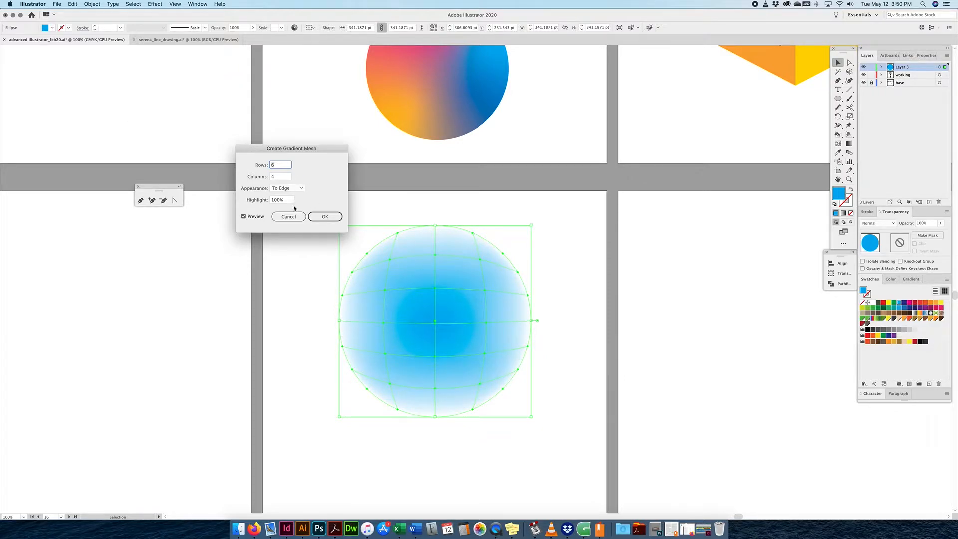
Preview the To Center and To Edge mesh appearances, then settle on Flat.
click(288, 187)
click(287, 198)
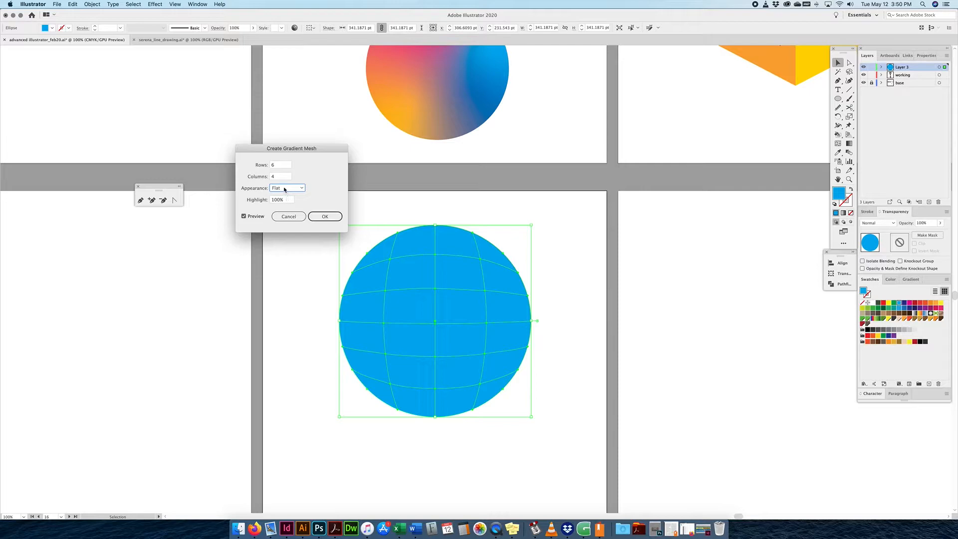
click(284, 189)
click(288, 204)
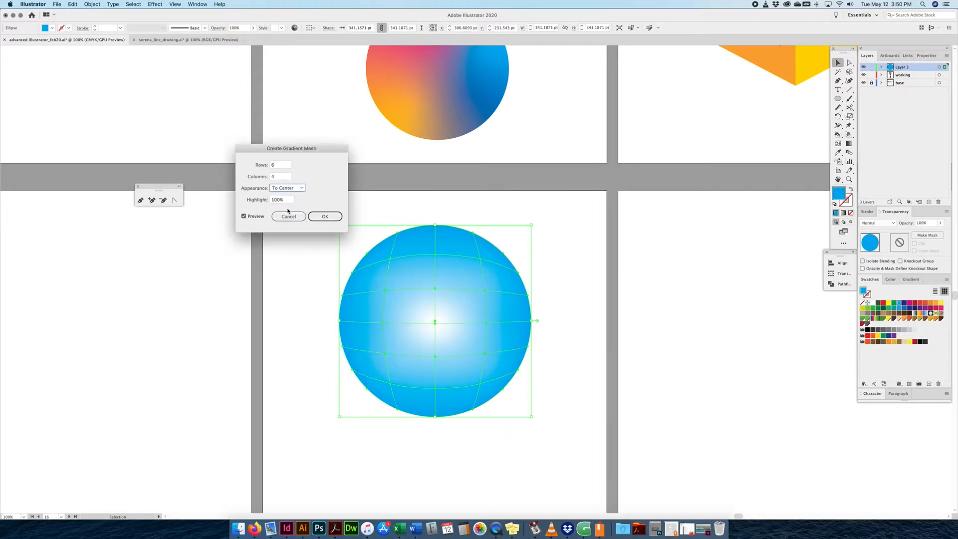
click(287, 188)
click(285, 212)
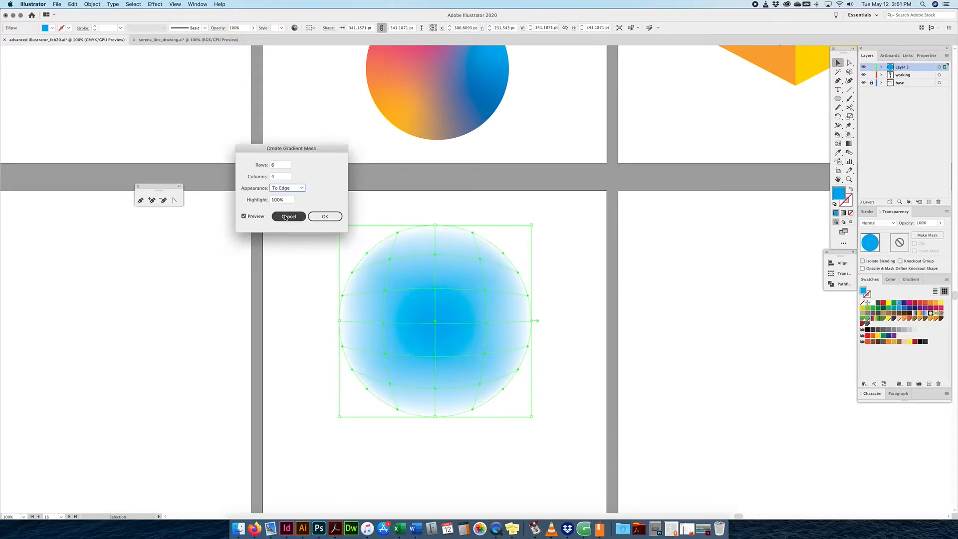
click(286, 188)
click(282, 196)
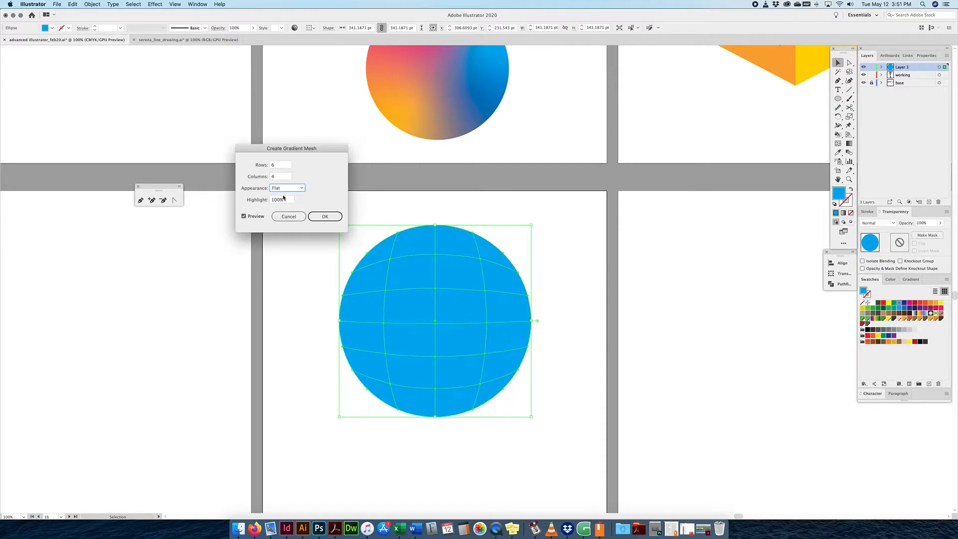
Set the mesh to 4 rows and 4 columns and apply it to the circle.
click(274, 164)
key(Up)
key(Up)
key(Up)
key(Up)
key(Up)
key(Up)
key(Up)
key(Up)
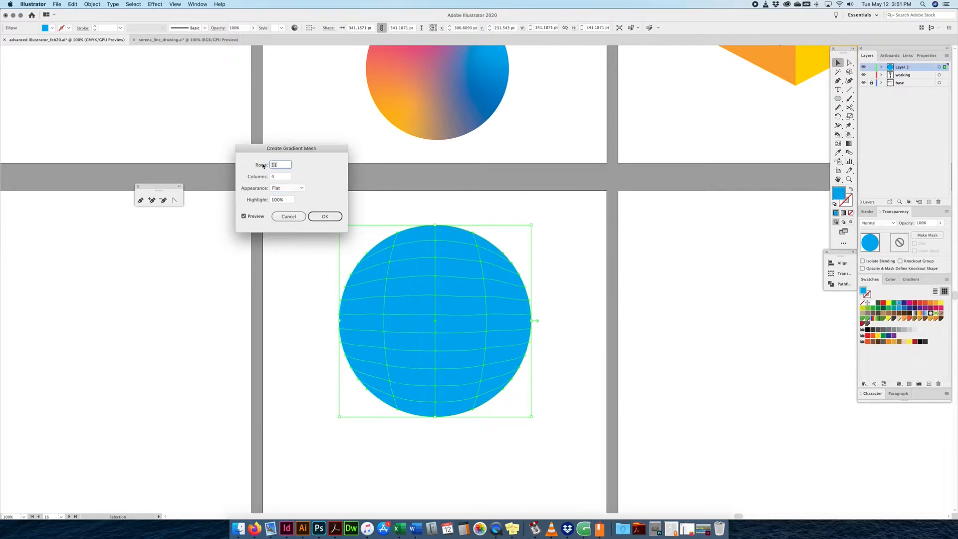
key(Down)
key(Down)
key(Down)
key(Down)
key(Down)
key(Down)
key(Down)
key(Down)
key(Down)
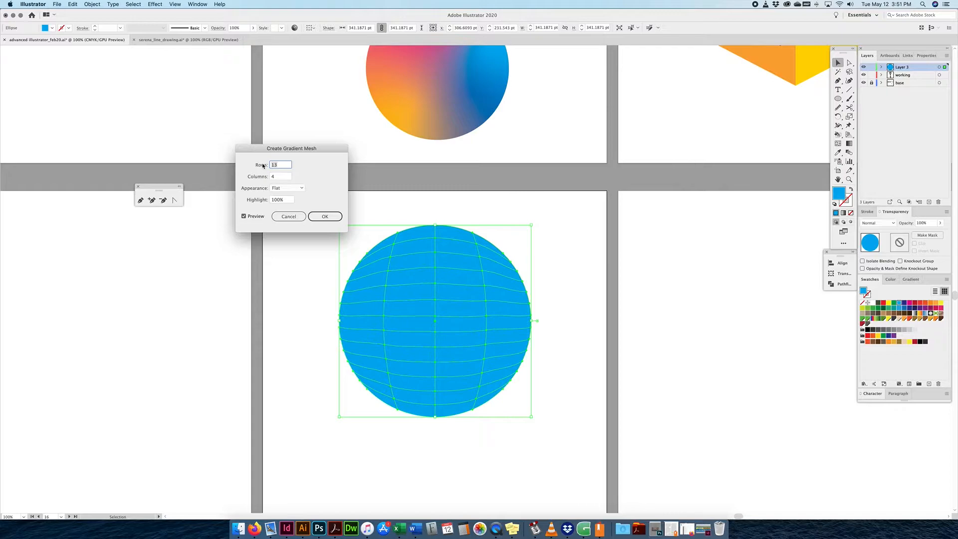
key(Up)
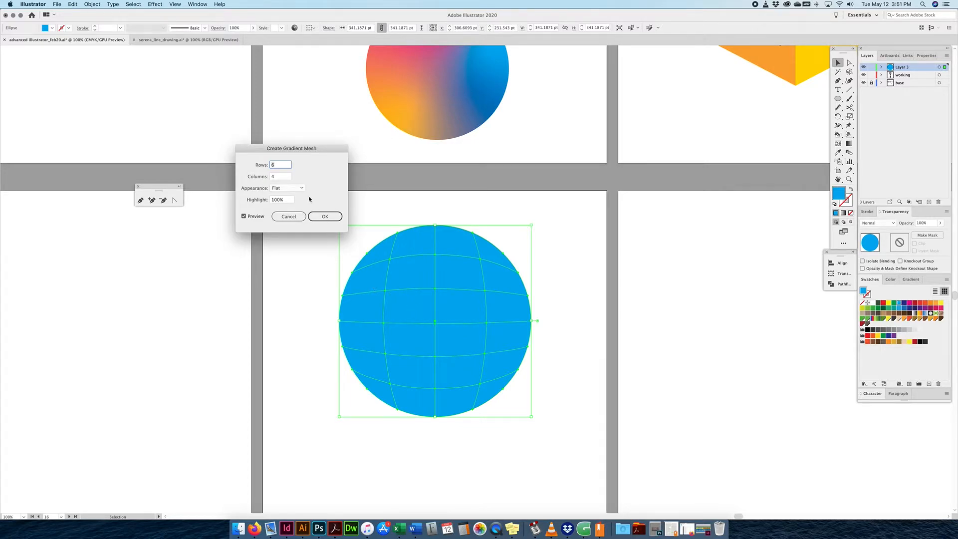
text(4)
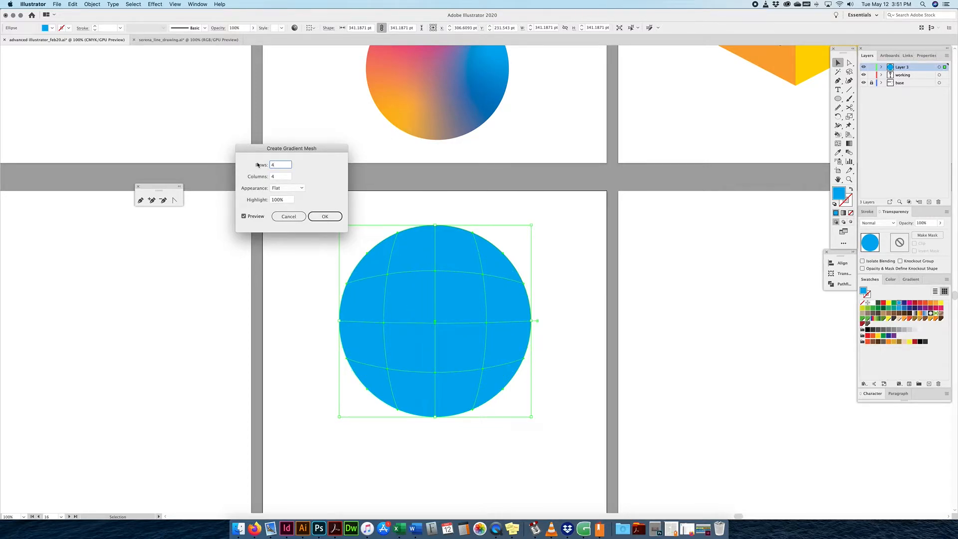
click(332, 217)
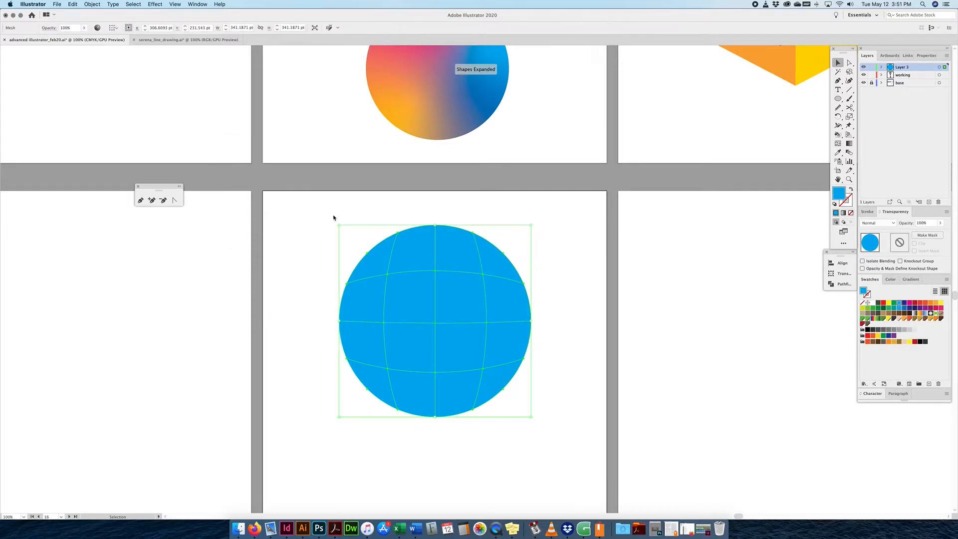
Switch to Direct Selection and select the mesh circle to reveal its points.
click(849, 63)
click(579, 252)
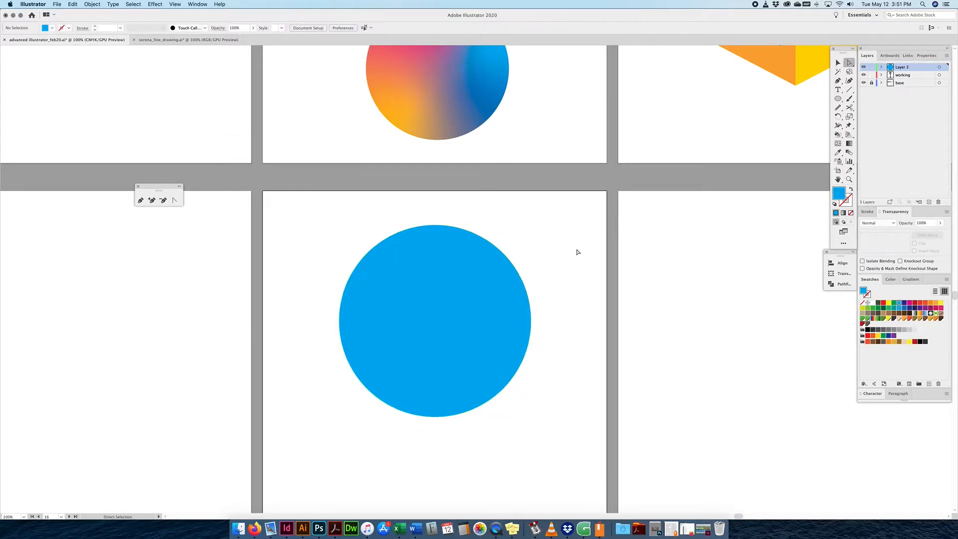
click(473, 294)
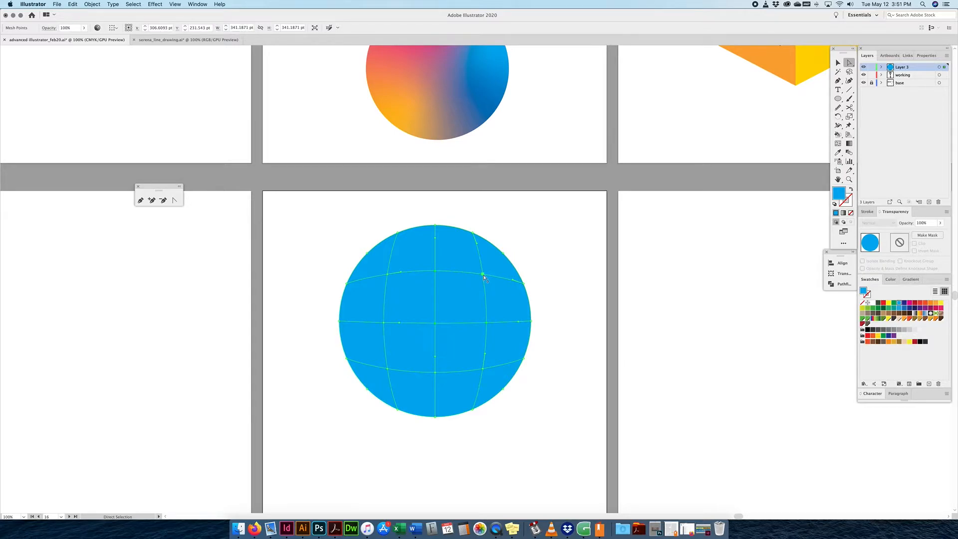
click(436, 201)
click(437, 274)
Colour the top, centre and right mesh points red, magenta and orange-red.
click(919, 303)
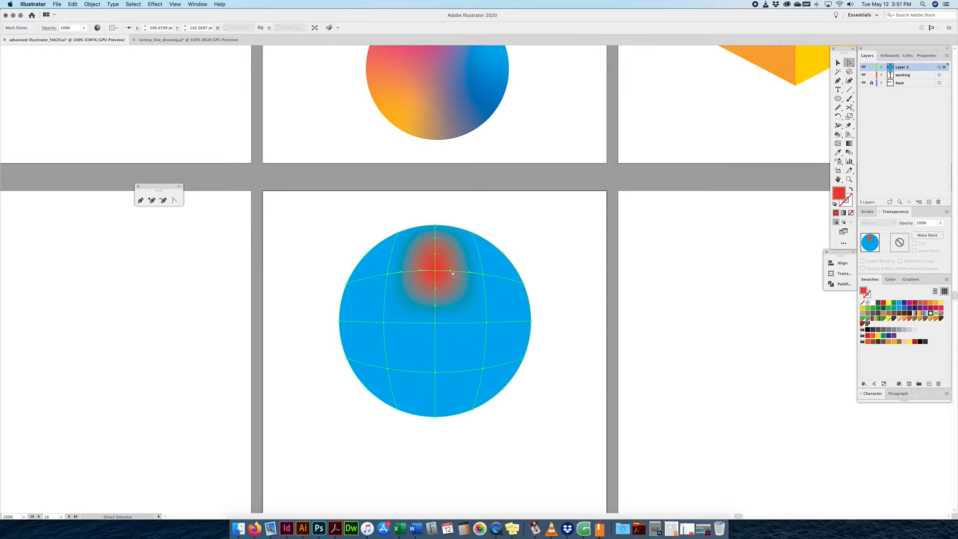
drag(450, 271, 464, 253)
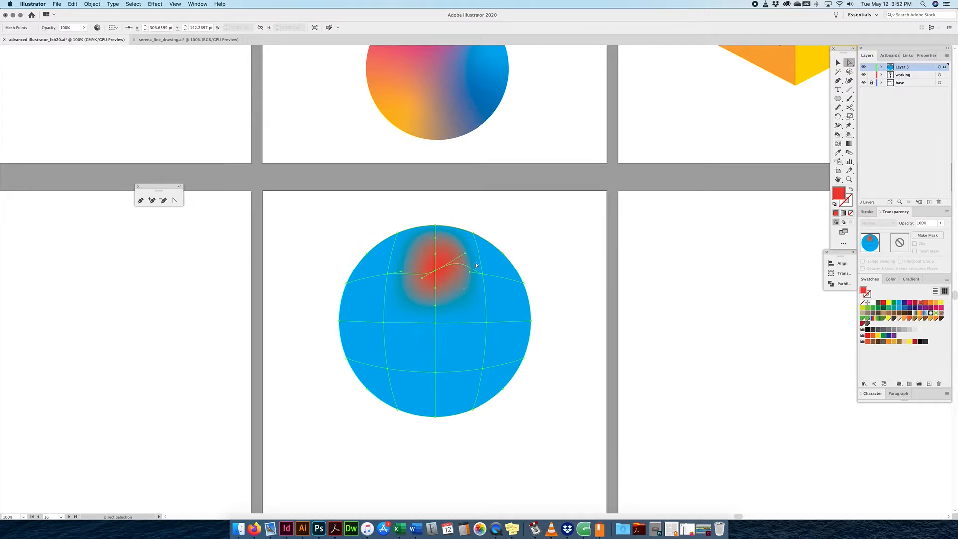
key(super)
key(super)
key(super+z)
key(super+z)
click(435, 323)
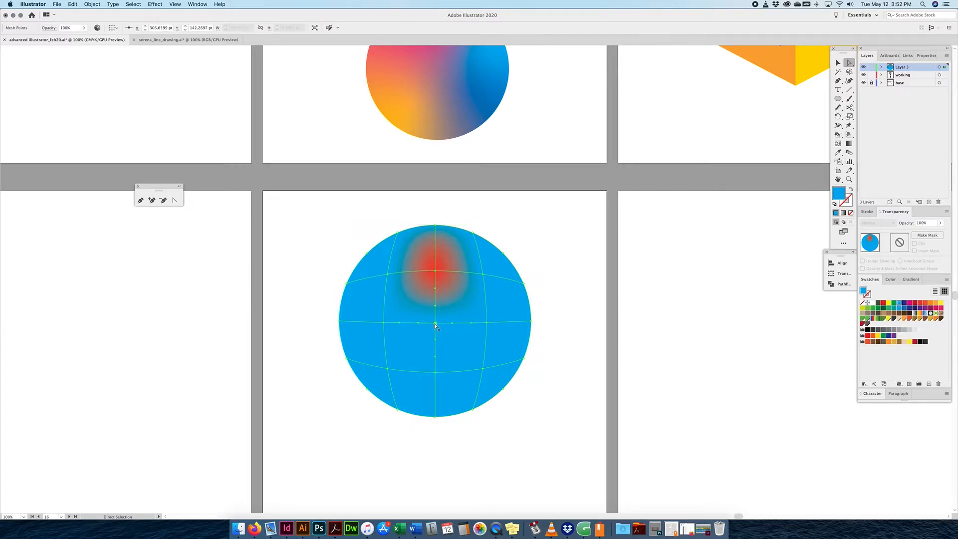
click(908, 304)
click(487, 322)
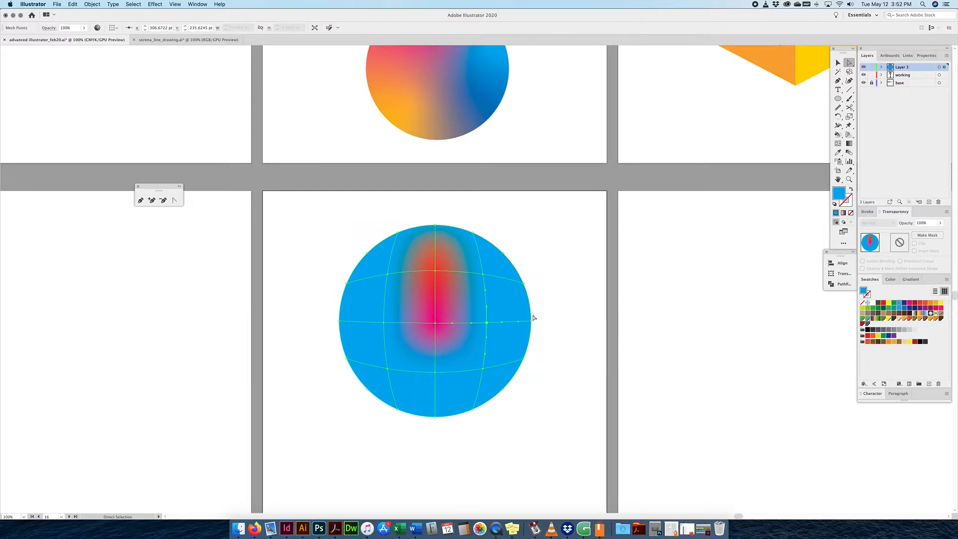
click(924, 304)
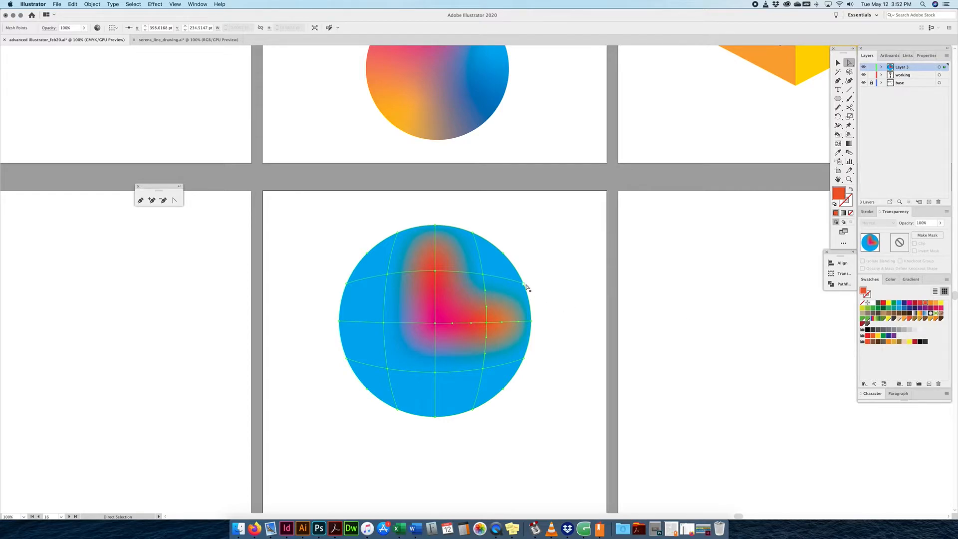
Select the top-right and right-edge mesh points, then lock the base layer.
click(473, 235)
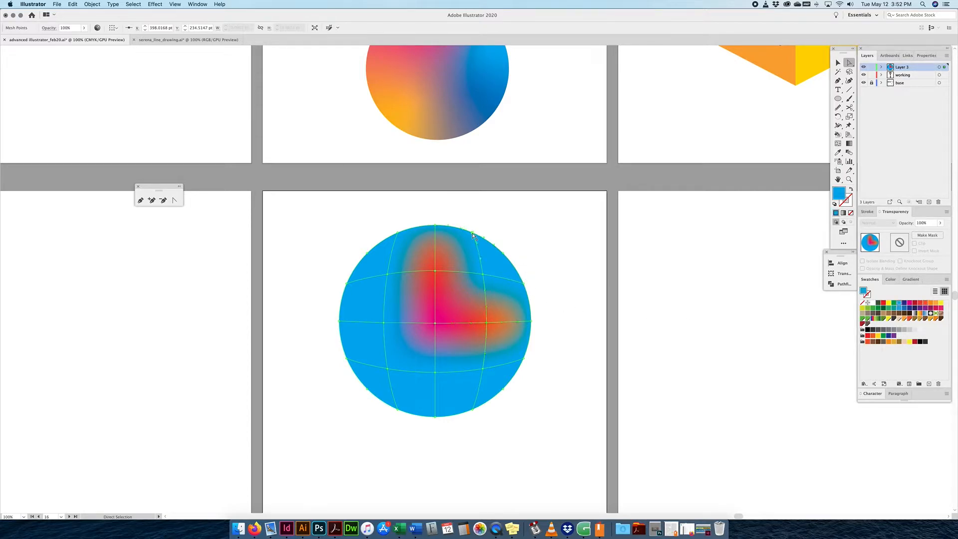
click(483, 274)
click(524, 283)
click(872, 82)
Change Layer 3's colour from Green to Light Red in Layer Options.
double_click(926, 68)
click(489, 247)
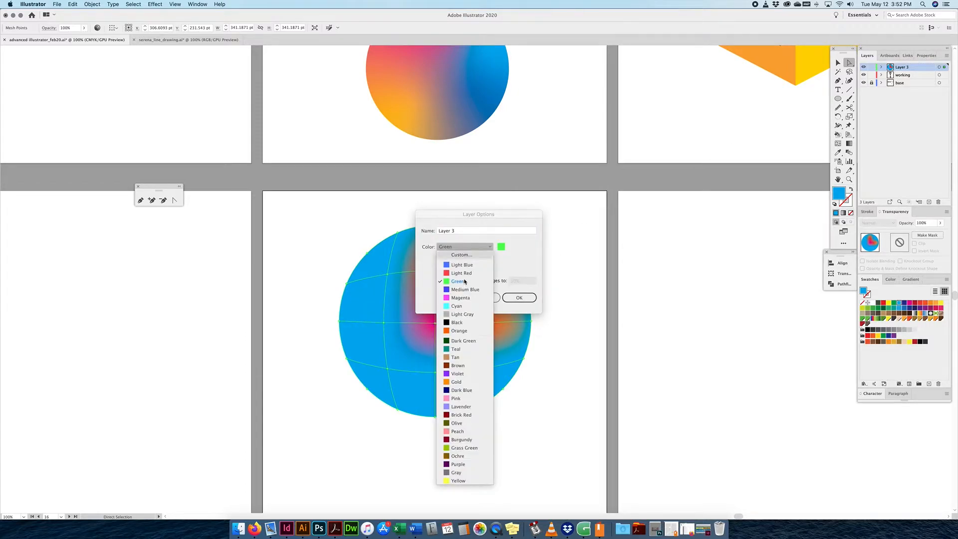
click(471, 272)
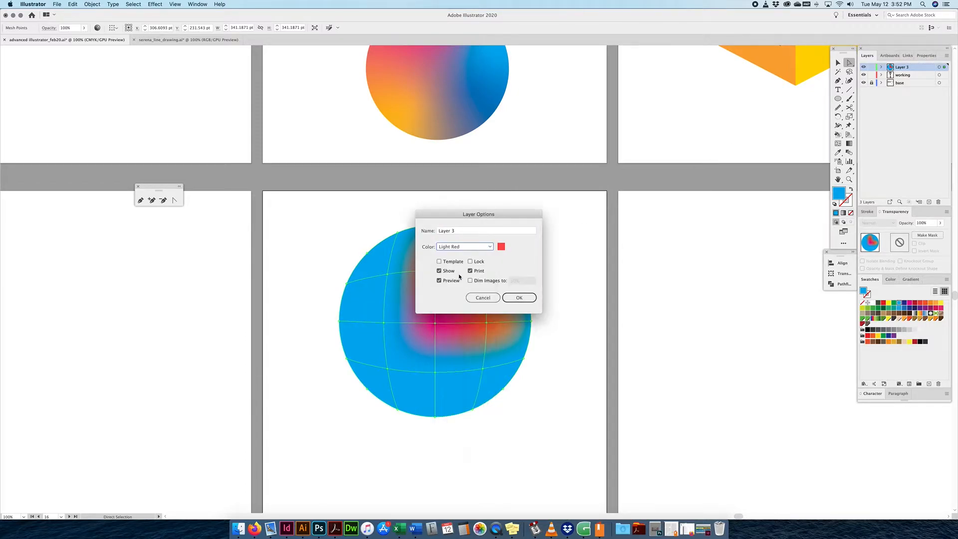
click(519, 298)
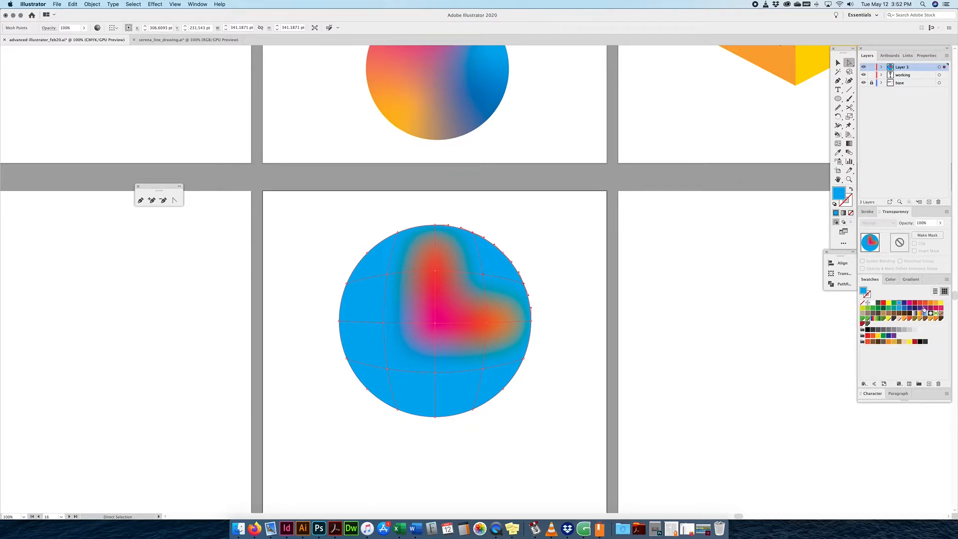
Colour the upper-right edge mesh point yellow and the left mesh point orange.
click(941, 302)
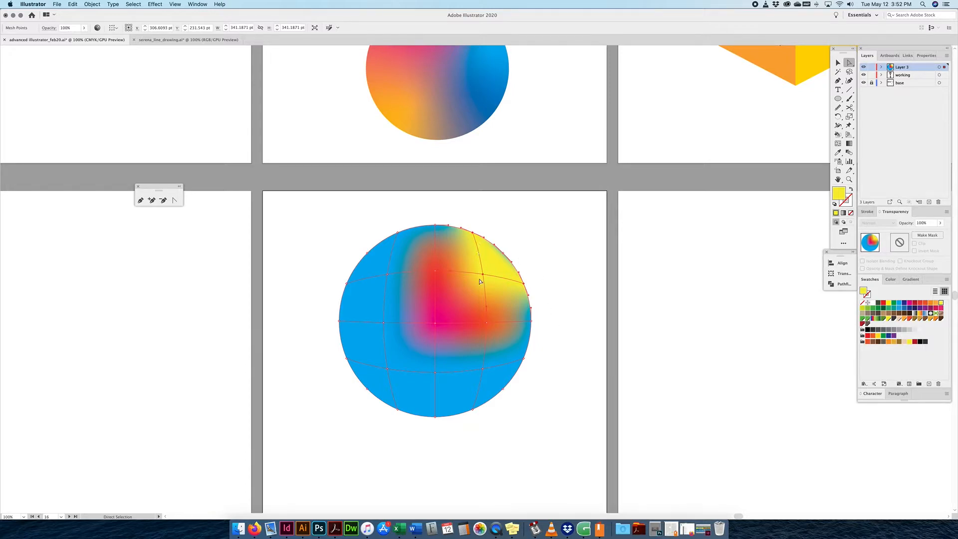
click(504, 255)
click(941, 302)
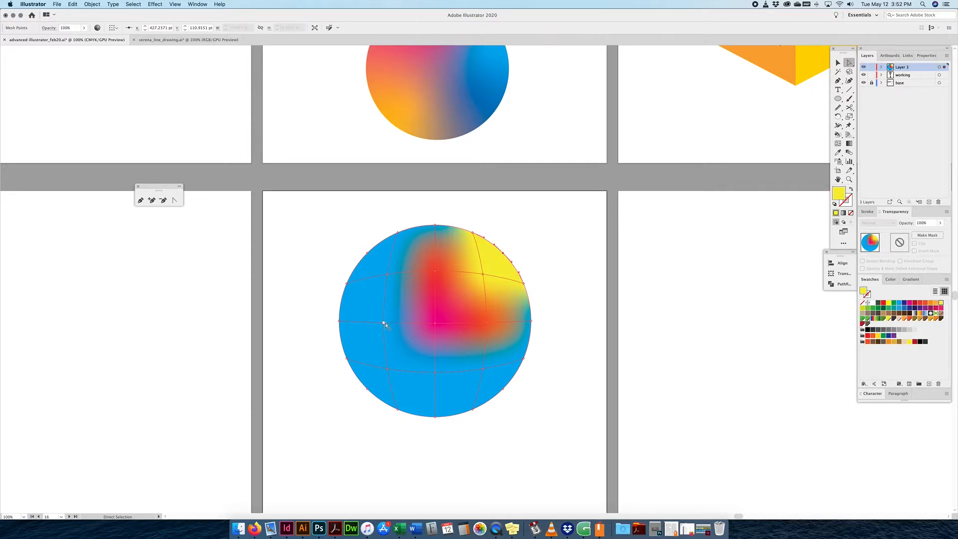
click(380, 299)
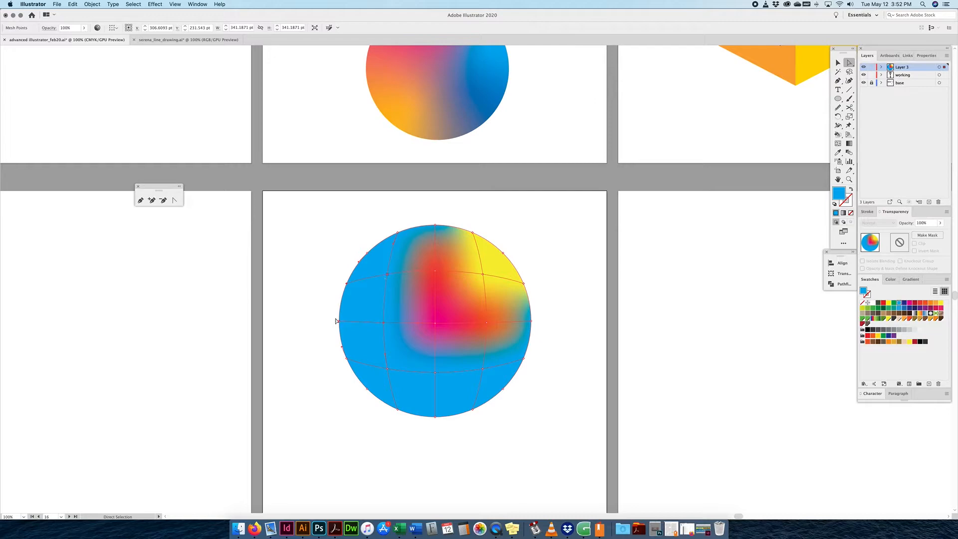
click(935, 303)
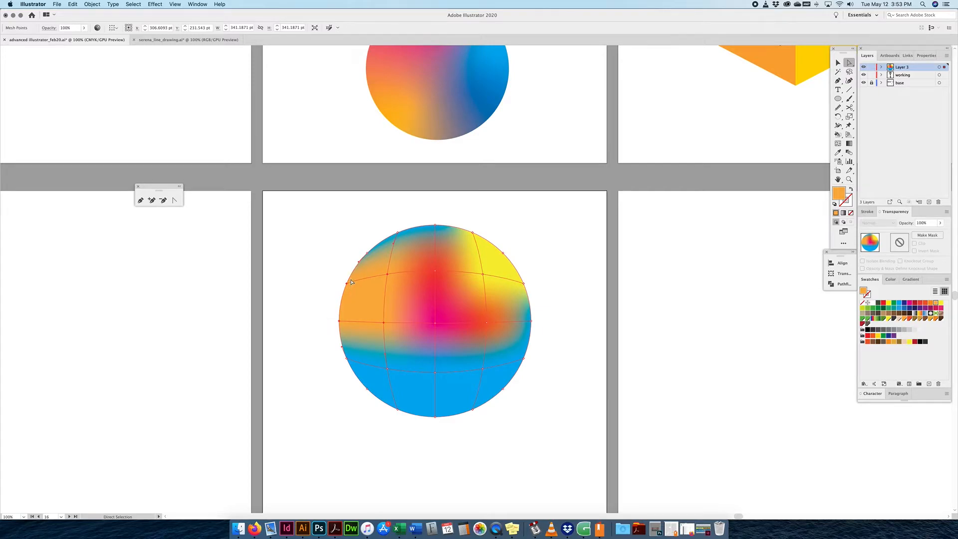
Select several lower and left-edge mesh points, then pick the Lasso tool.
click(436, 352)
click(458, 361)
click(483, 370)
click(387, 370)
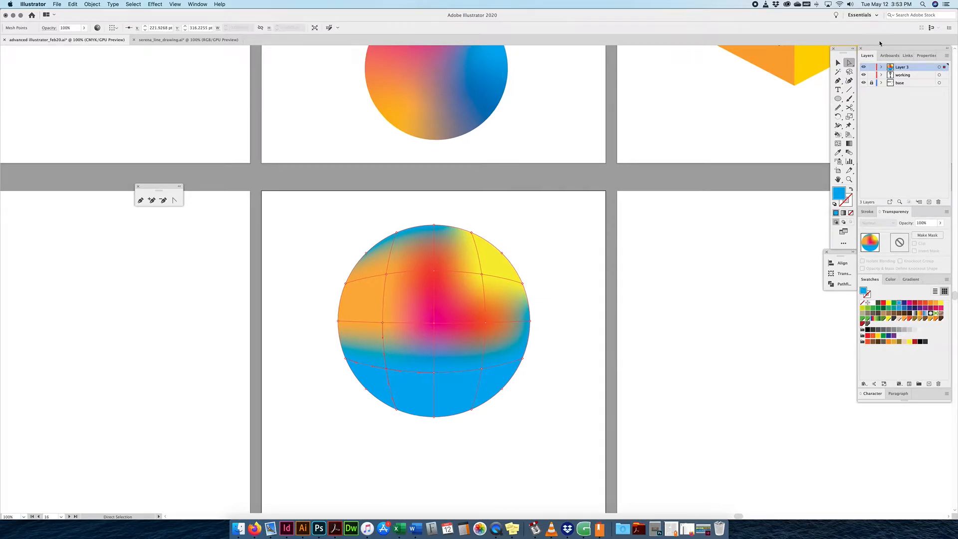
click(848, 73)
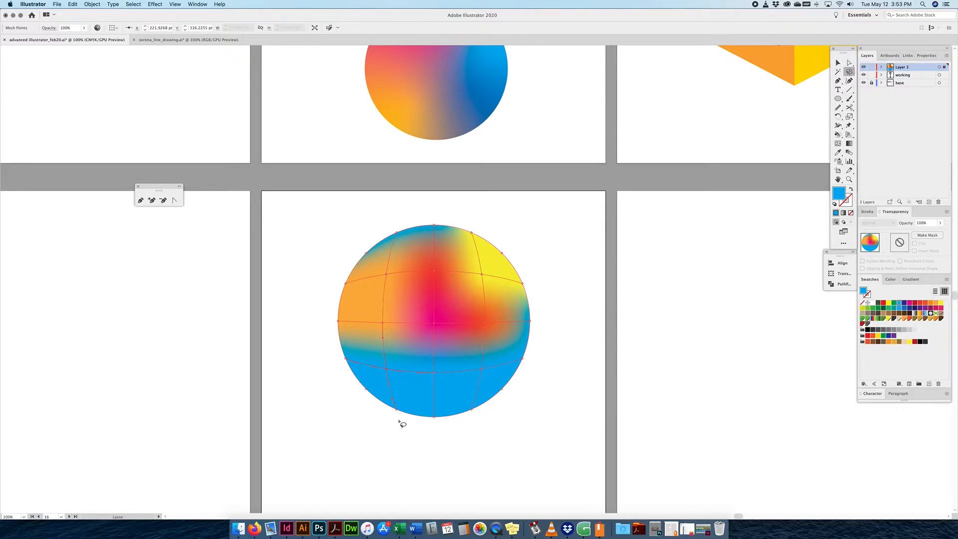
Lasso the lower-left mesh points and fill them green.
mouse_move(394, 422)
mouse_down()
mouse_move(395, 367)
mouse_move(330, 341)
mouse_move(316, 369)
mouse_move(355, 386)
mouse_move(350, 421)
mouse_move(370, 437)
mouse_move(392, 425)
mouse_up()
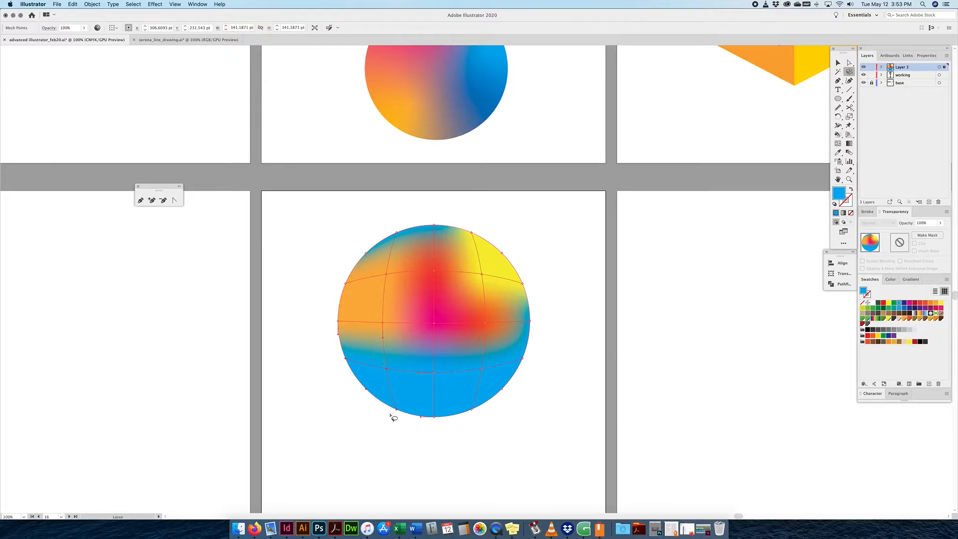
click(898, 309)
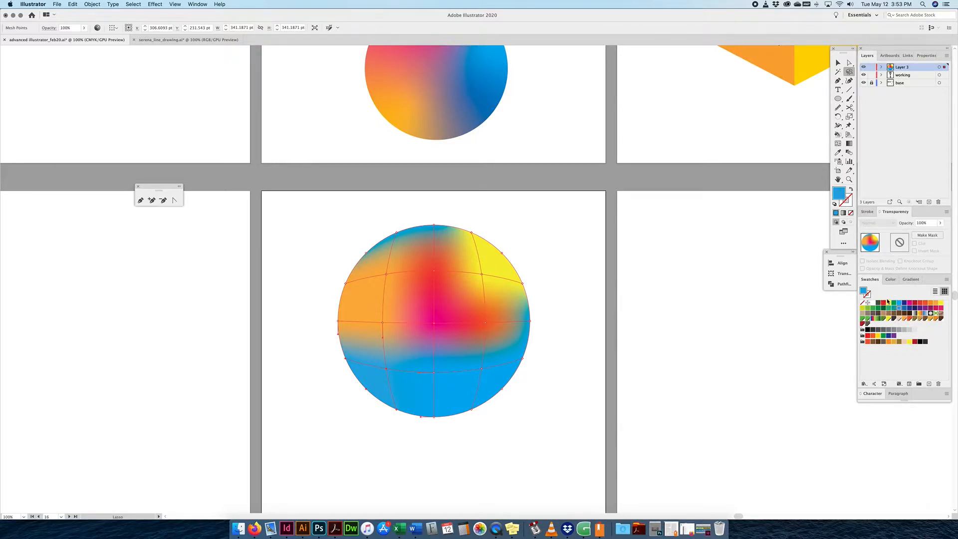
click(876, 313)
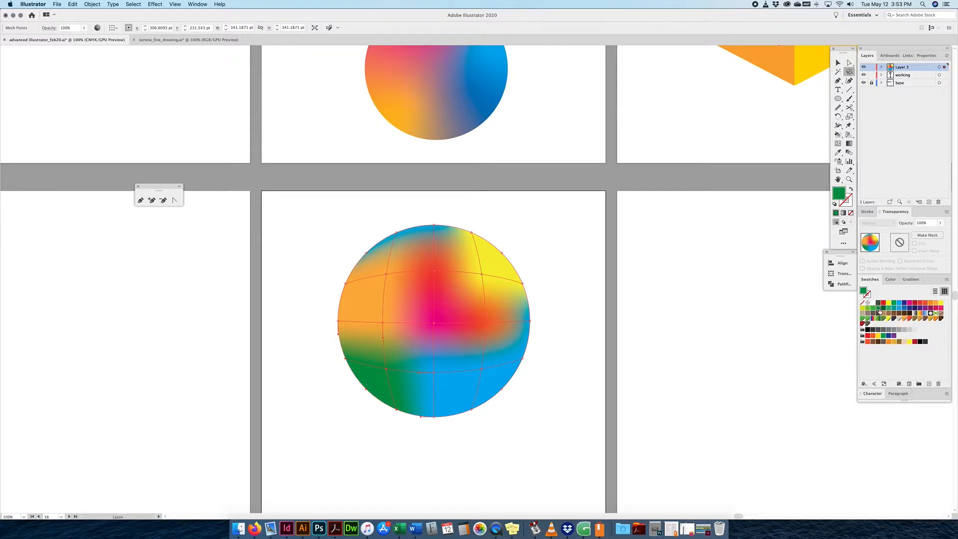
scroll(814, 136, right, 1)
Colour the bottom-right mesh points red-orange and the top-left points pink.
click(848, 62)
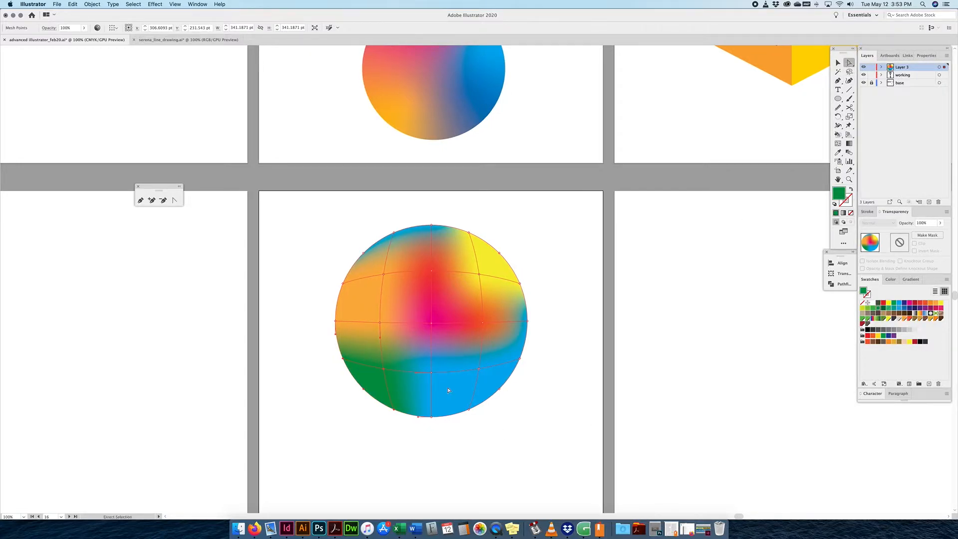
drag(525, 359, 461, 424)
click(924, 303)
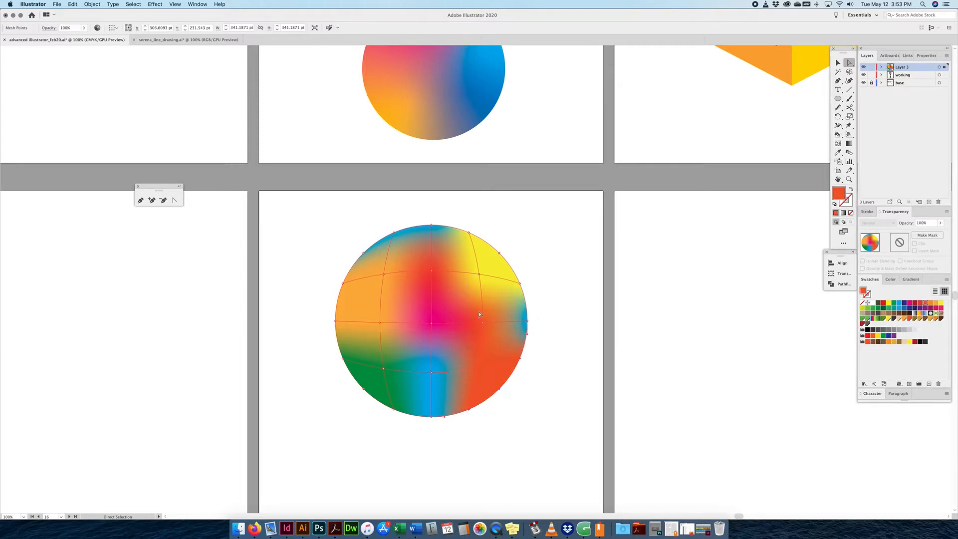
drag(422, 217, 379, 251)
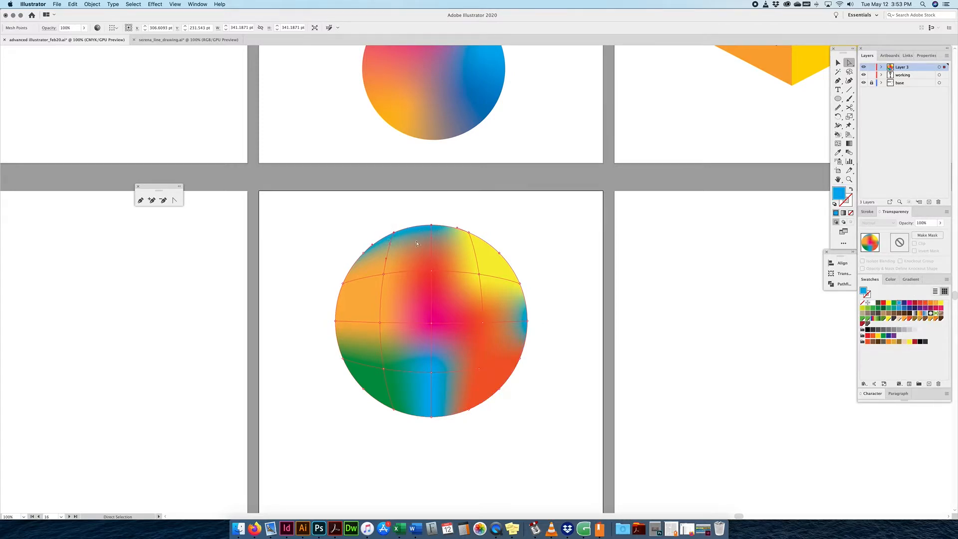
click(930, 304)
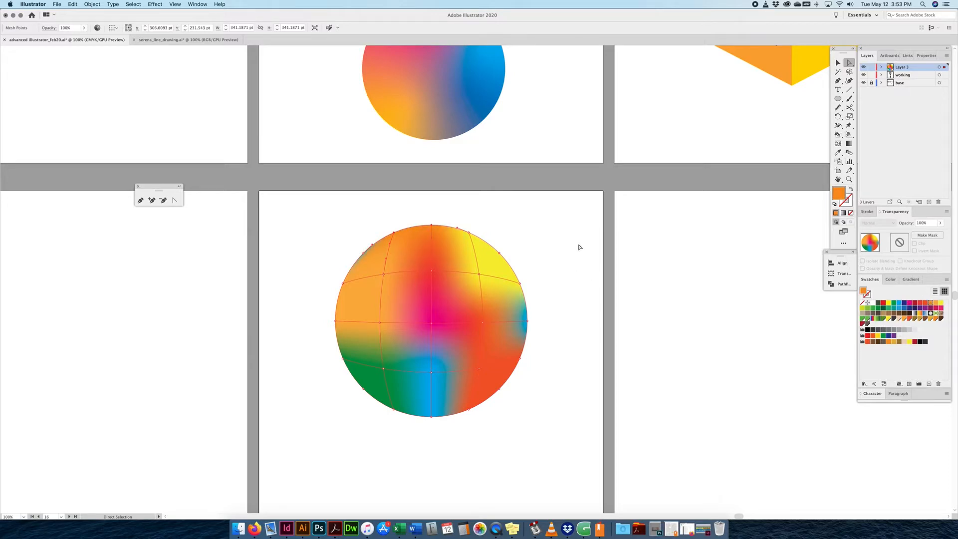
click(940, 308)
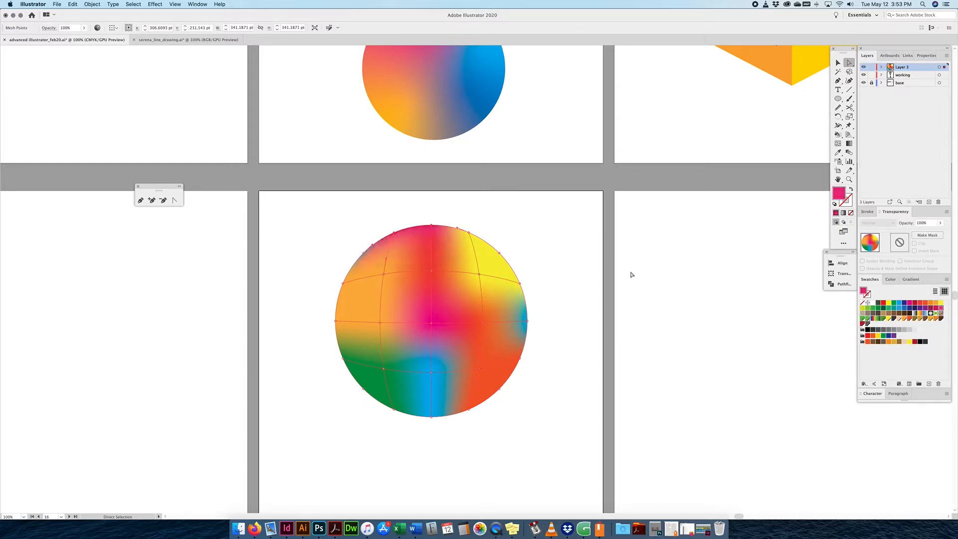
Drag a blue mesh point up toward the centre, then select the green lower-left point.
click(566, 271)
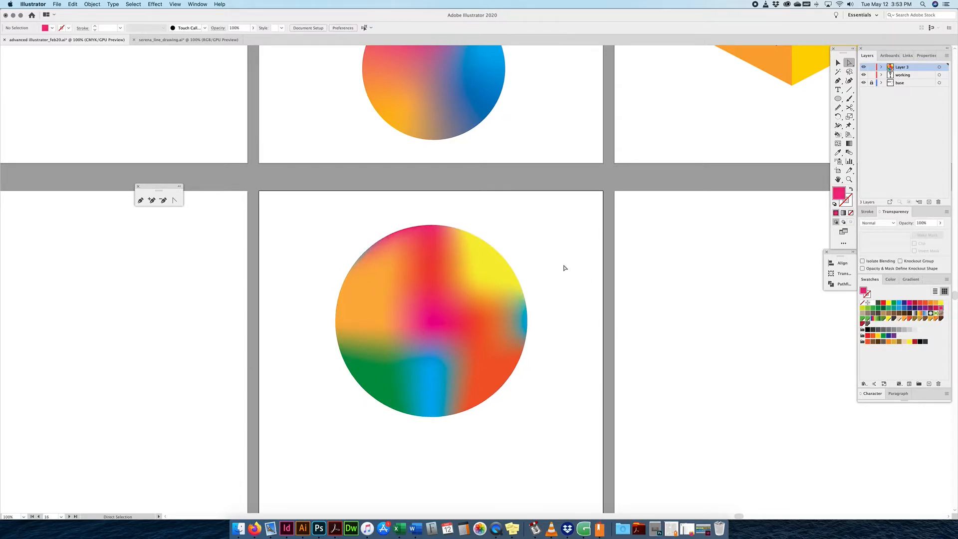
click(432, 322)
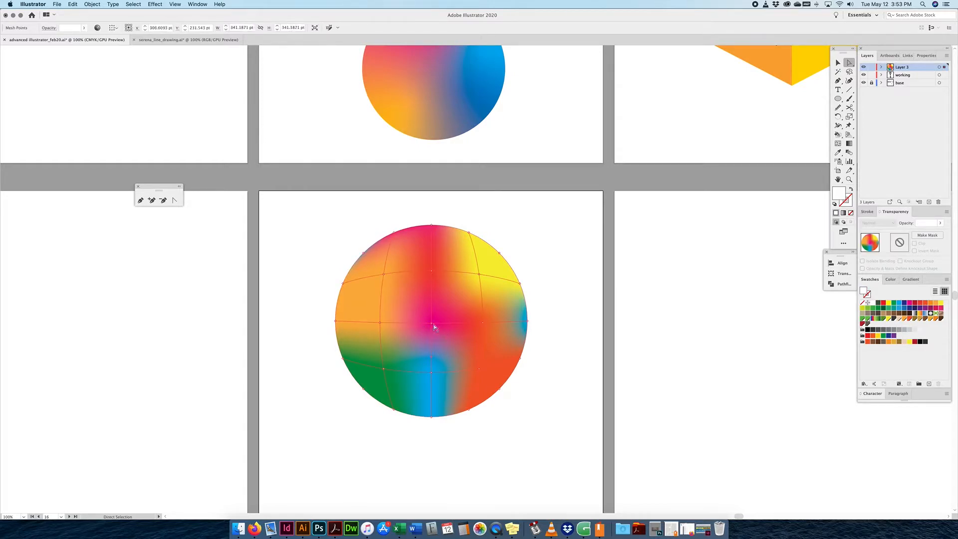
click(432, 373)
drag(434, 374, 467, 329)
scroll(464, 334, right, 1)
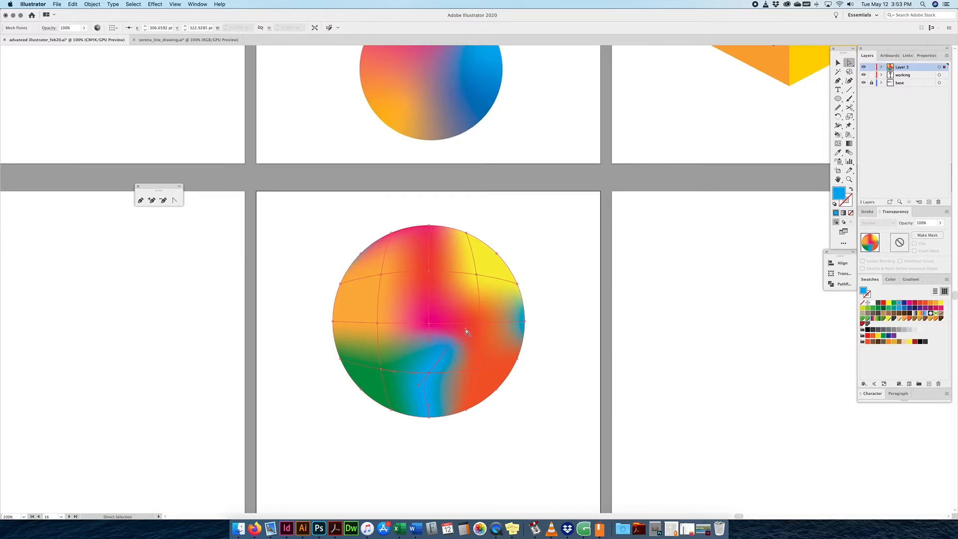
click(428, 273)
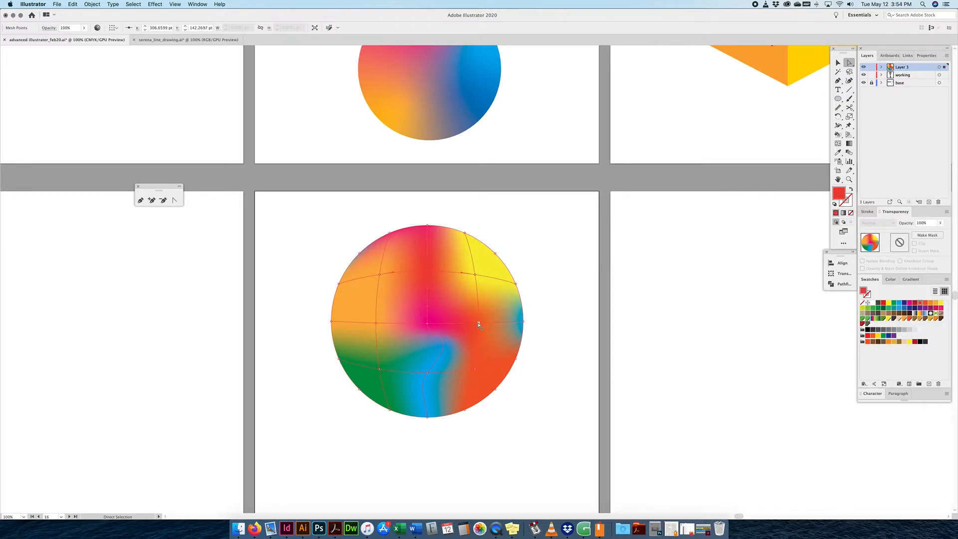
click(379, 369)
Drag the green point's handles to bend the mesh lines and enlarge the green area.
drag(393, 372, 378, 354)
drag(378, 356, 410, 320)
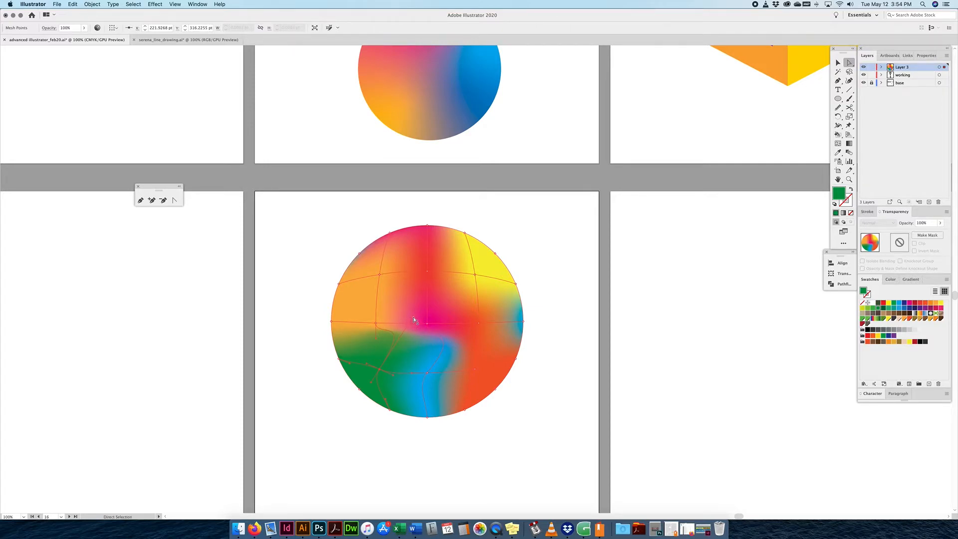
scroll(414, 320, left, 2)
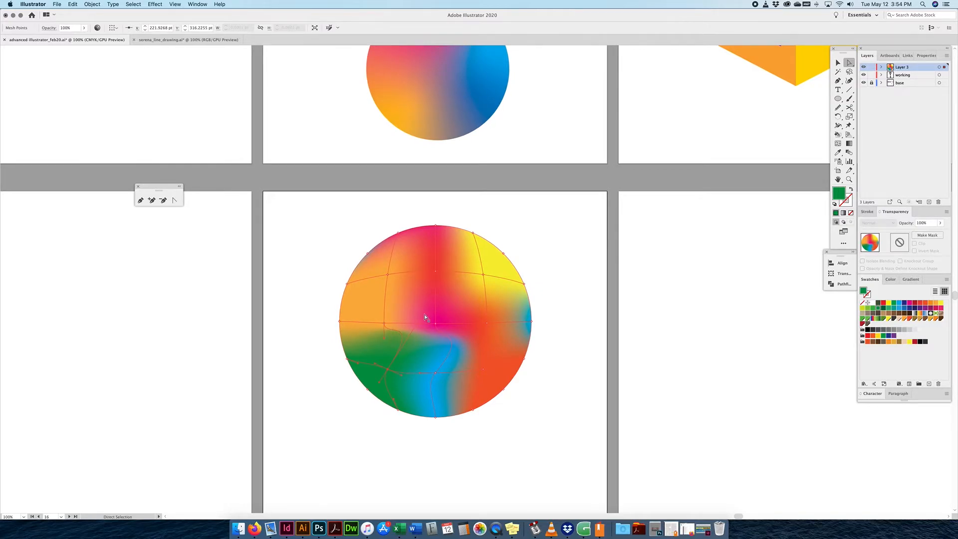
drag(422, 315, 445, 271)
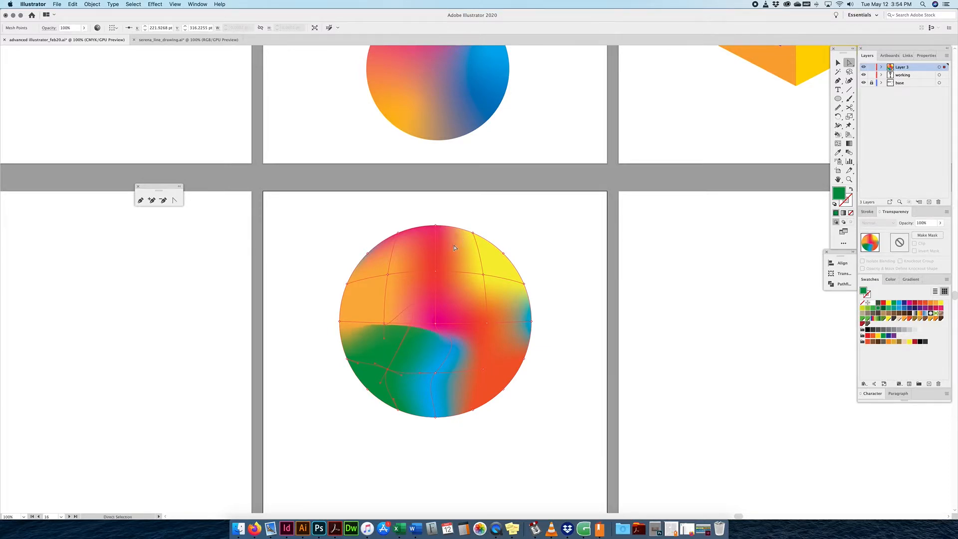
scroll(454, 248, down, 1)
drag(447, 268, 404, 333)
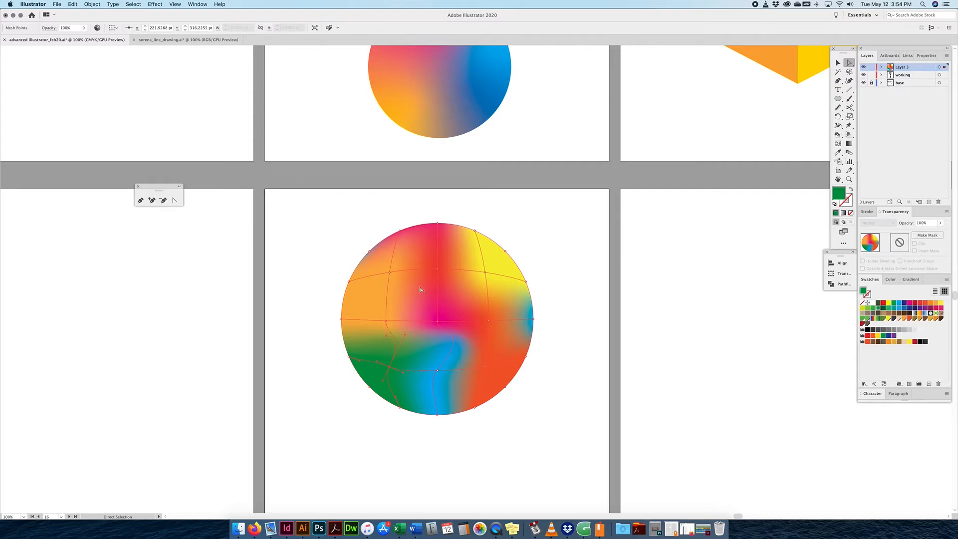
Deselect and reselect the mesh to check the blend, then select the green point again.
key(super+shift+a)
click(399, 350)
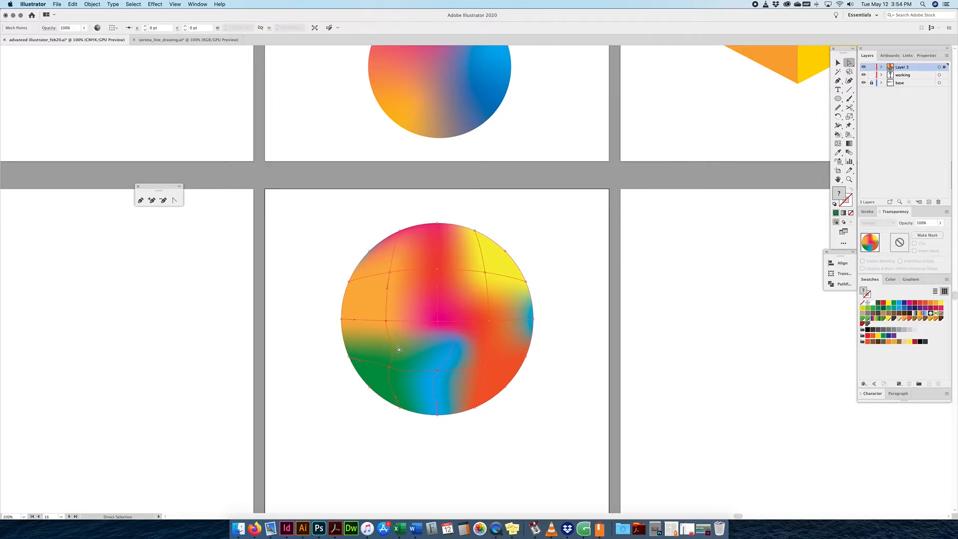
click(588, 364)
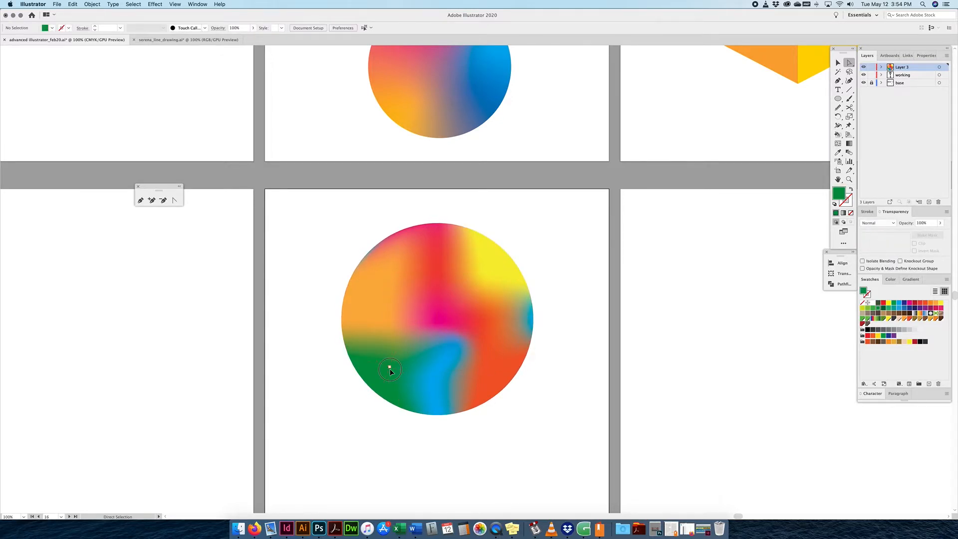
click(388, 367)
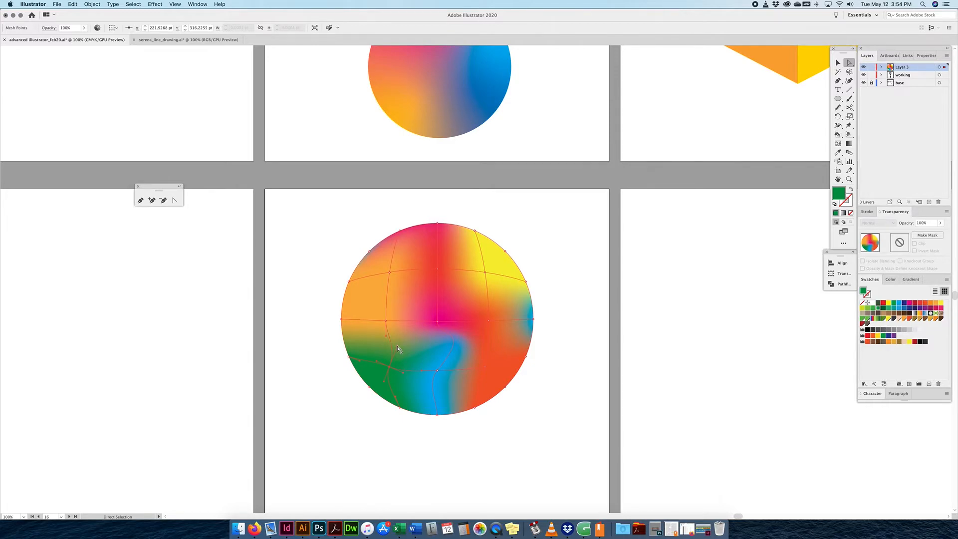
key(v)
shift+super+click(402, 353)
click(397, 344)
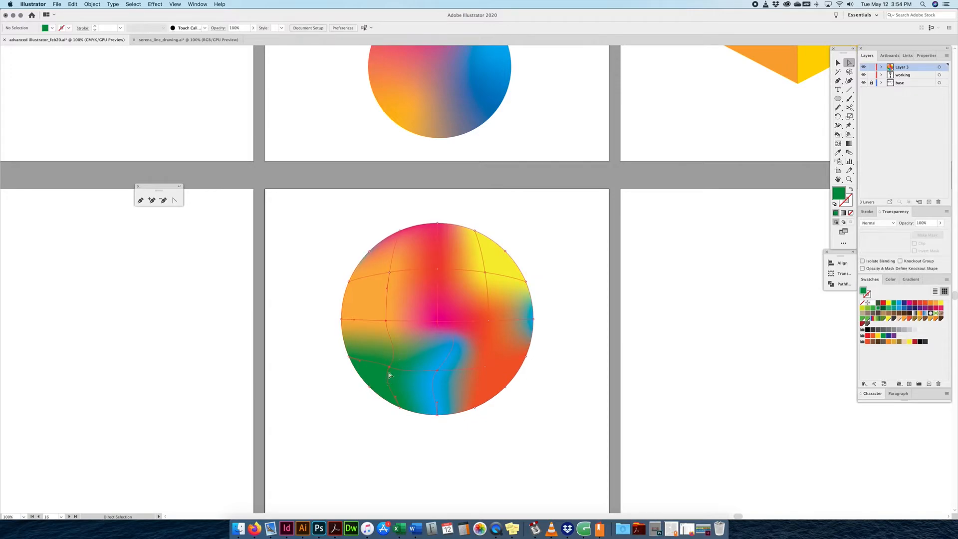
click(390, 367)
Adjust the green point's upper direction handle, reselecting the point as needed.
drag(401, 349, 402, 349)
click(402, 349)
click(402, 350)
key(shift+super+a)
click(405, 354)
click(390, 368)
click(403, 352)
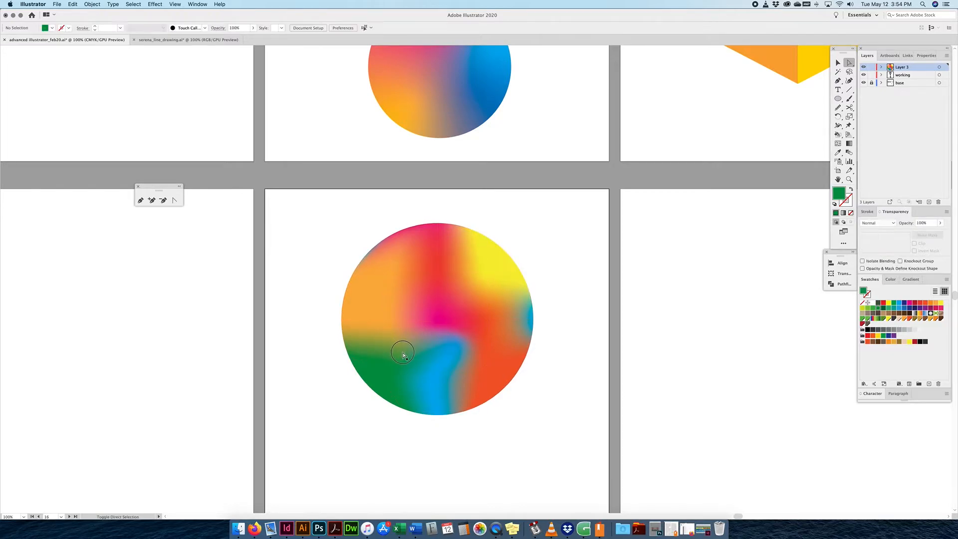
click(403, 354)
click(403, 353)
click(390, 369)
click(389, 368)
click(402, 352)
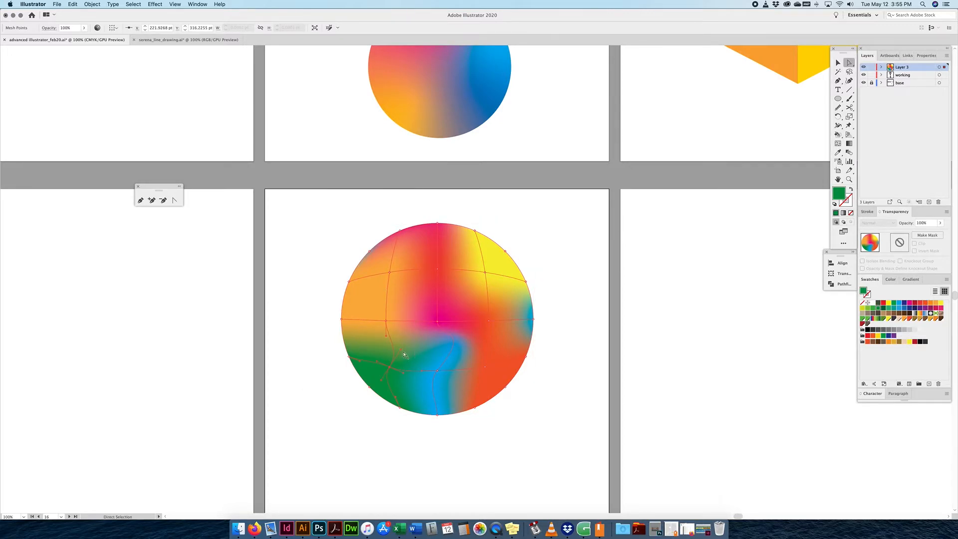
Bend the green point's upper handle with the Anchor Point tool, then straighten it back.
click(407, 356)
drag(406, 348, 399, 348)
drag(837, 80, 878, 104)
mouse_move(401, 349)
mouse_down()
mouse_move(405, 360)
mouse_move(413, 345)
mouse_up()
click(838, 81)
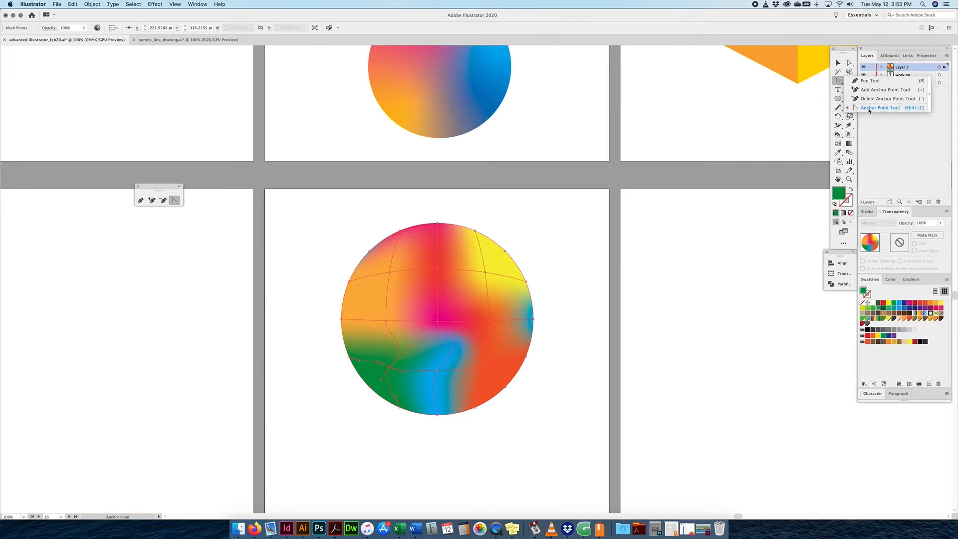
drag(413, 345, 402, 349)
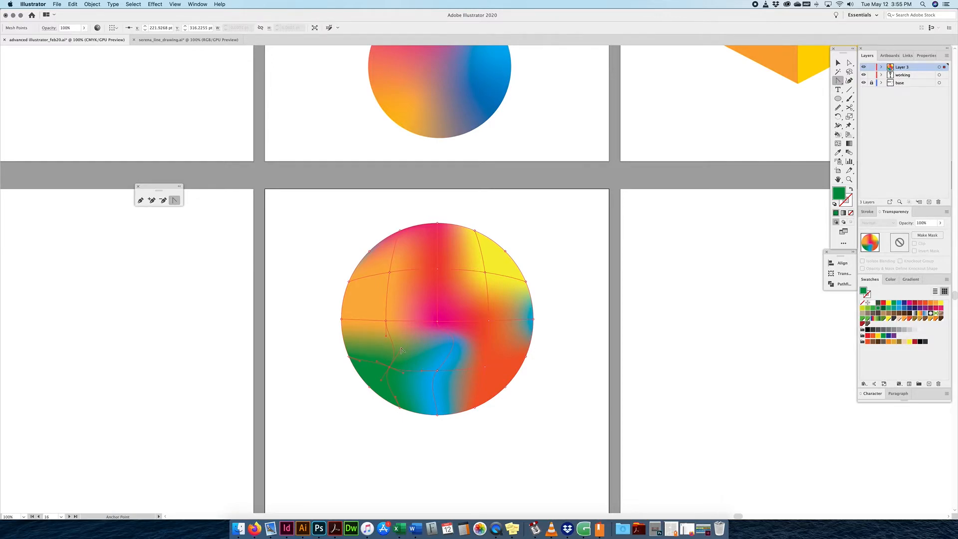
Curve the mesh line up-left and the lower line down-right, then deselect the mesh.
drag(401, 349, 359, 333)
drag(403, 373, 415, 398)
click(837, 62)
click(565, 302)
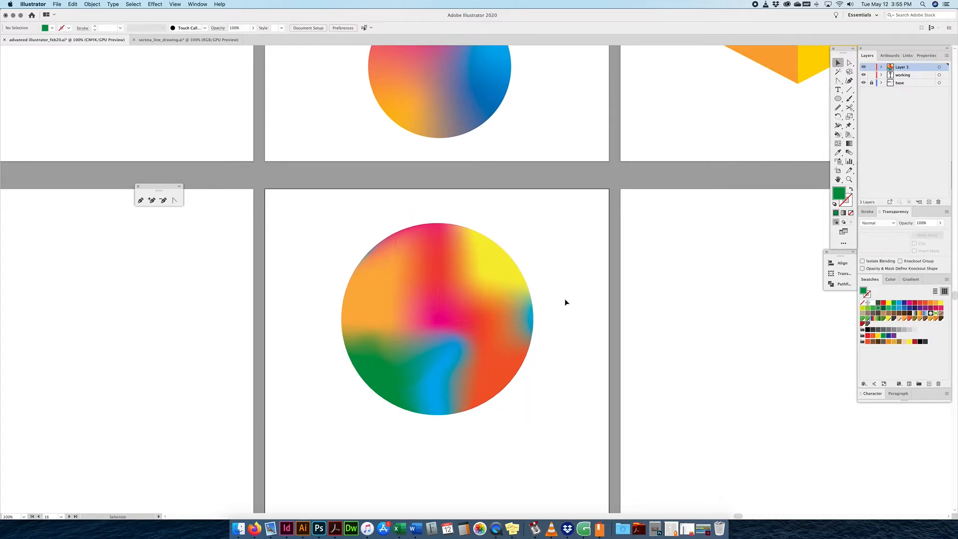
Select the mesh circle and choose the Warp Tool from the Width tool flyout.
click(484, 289)
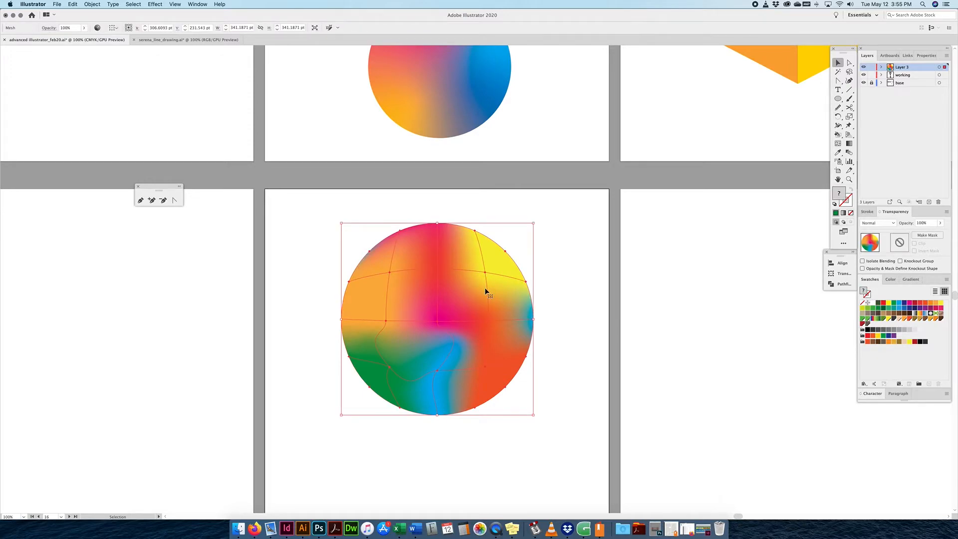
click(838, 125)
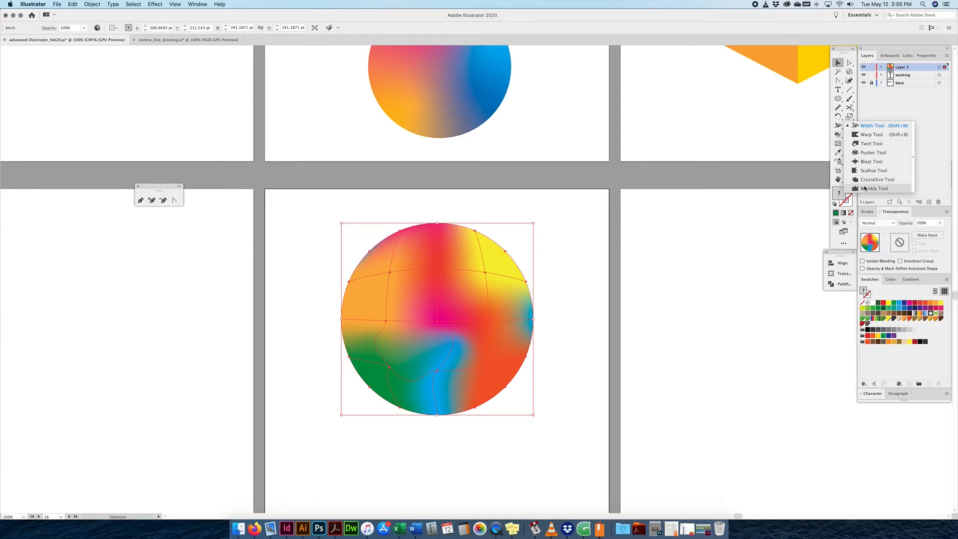
click(870, 134)
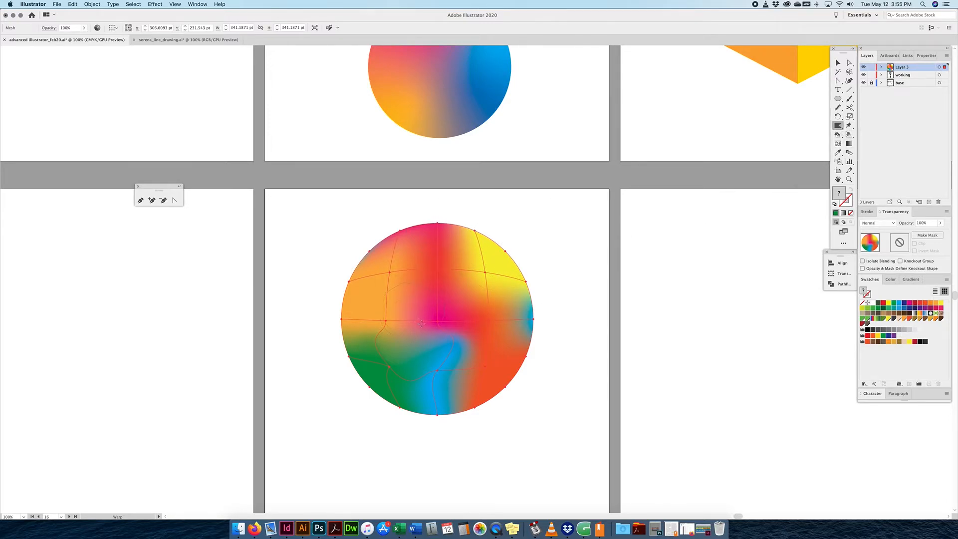
Set the Warp Tool intensity to 25% in Warp Tool Options.
double_click(840, 126)
drag(495, 180, 662, 145)
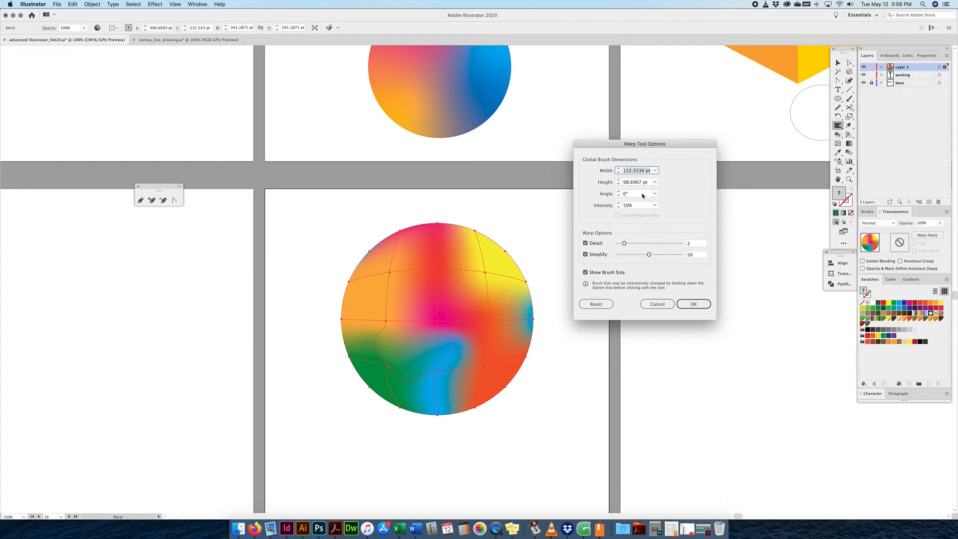
click(613, 205)
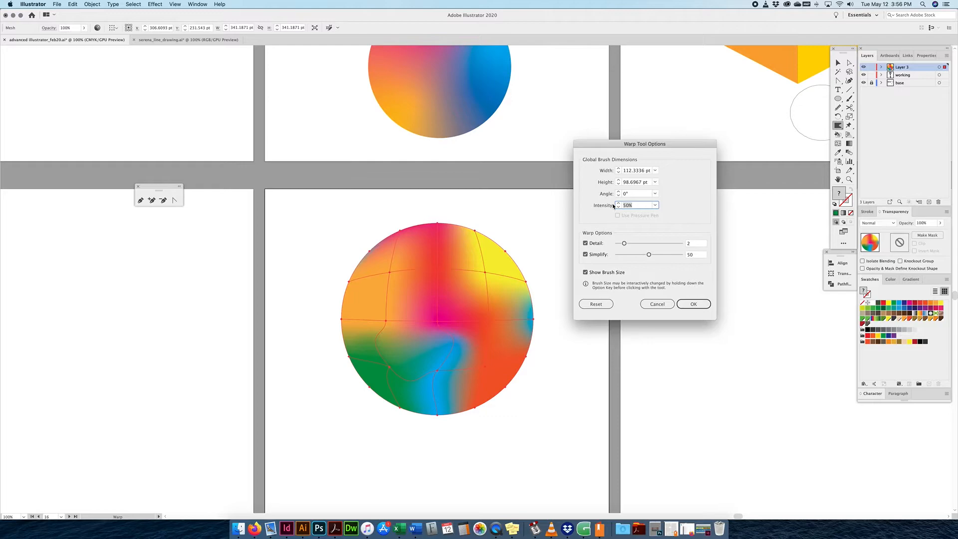
text(25)
click(635, 193)
Set the Warp brush height to match its width, 112.3336, and confirm.
click(647, 171)
drag(644, 183, 601, 181)
text(112.3336)
click(631, 195)
click(691, 305)
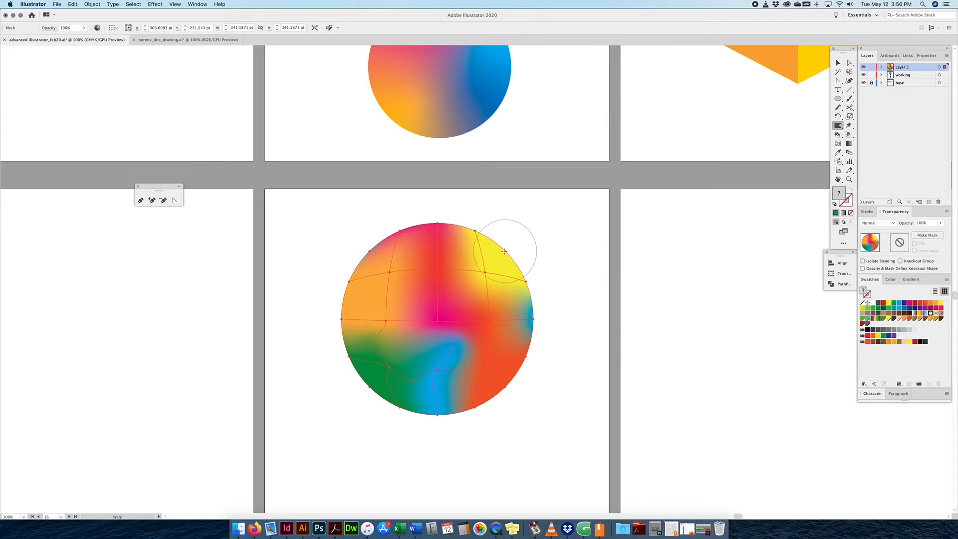
Warp the mesh edges, denting the upper-right edge and spreading red into the yellow area.
drag(504, 251, 499, 255)
mouse_move(478, 282)
mouse_down()
mouse_move(486, 276)
mouse_move(465, 289)
mouse_move(393, 274)
mouse_move(404, 287)
mouse_up()
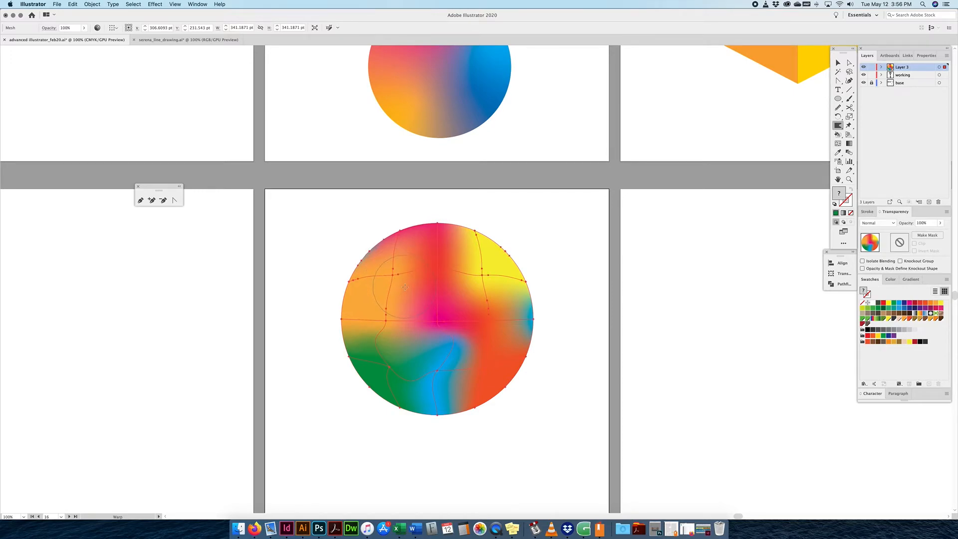
mouse_move(385, 322)
mouse_down()
mouse_move(410, 303)
mouse_move(437, 322)
mouse_move(424, 303)
mouse_move(399, 306)
mouse_up()
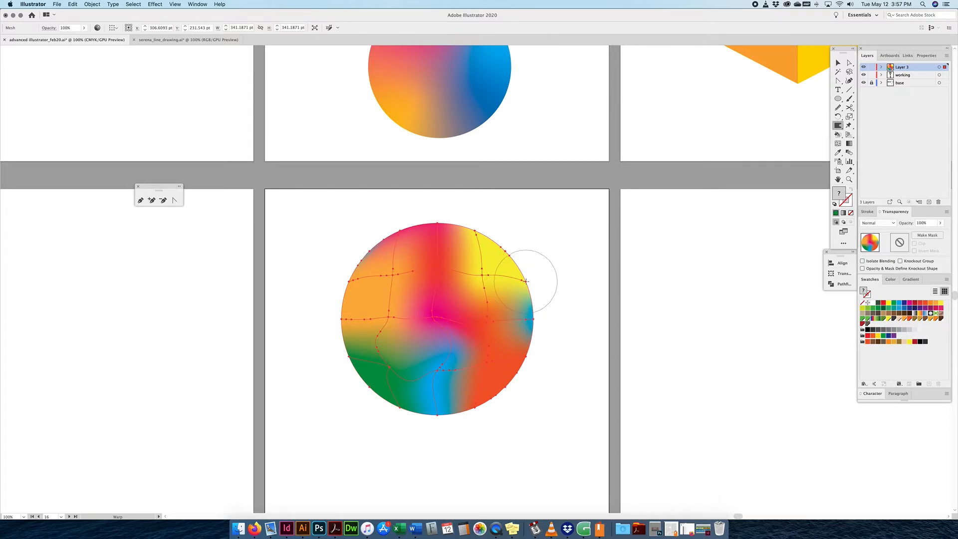
drag(526, 280, 484, 293)
drag(398, 236, 390, 248)
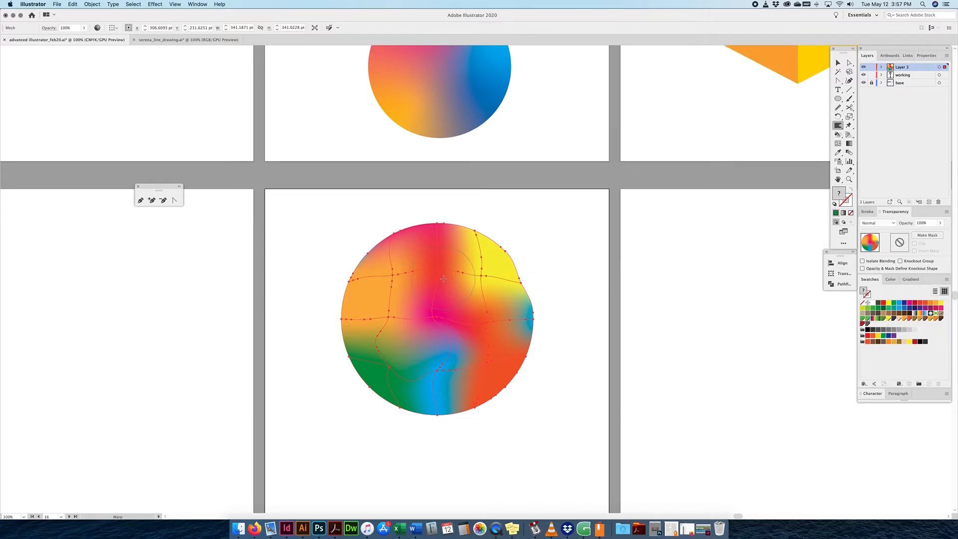
drag(441, 274, 472, 250)
scroll(472, 250, up, 2)
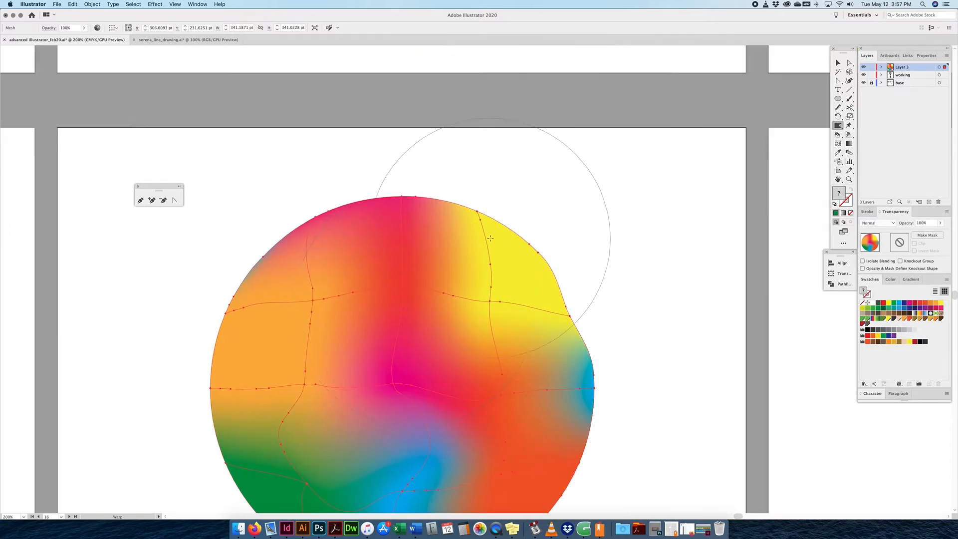
scroll(489, 239, down, 2)
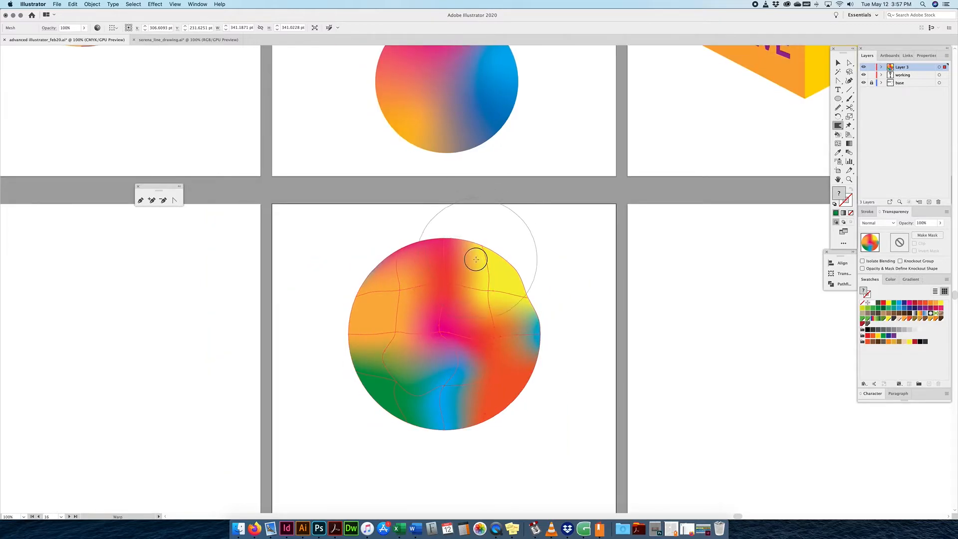
drag(437, 257, 429, 264)
drag(385, 289, 417, 293)
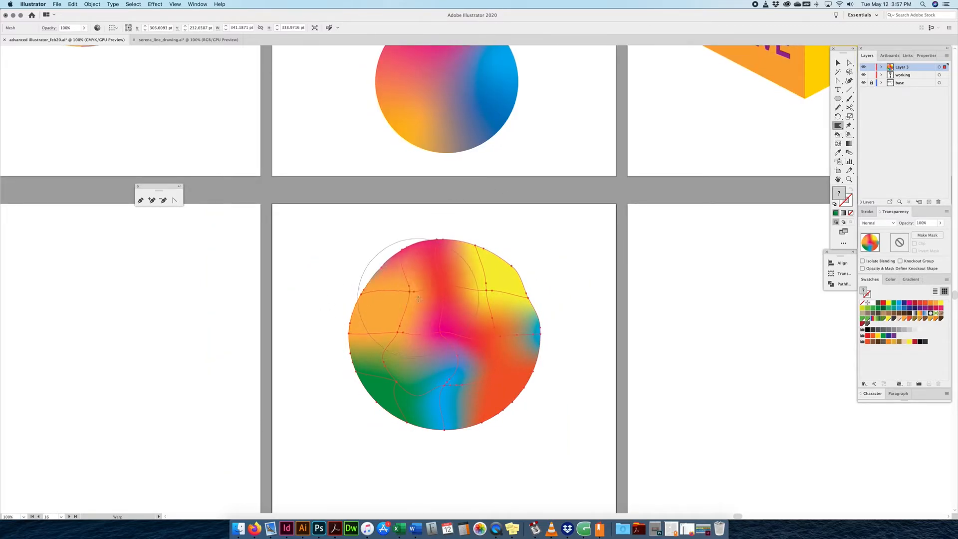
Swirl the upper-right yellow area with the Twirl tool.
drag(837, 134, 862, 143)
drag(466, 285, 467, 315)
mouse_move(468, 319)
mouse_down()
mouse_move(443, 338)
mouse_move(437, 328)
mouse_move(470, 332)
mouse_move(460, 306)
mouse_move(477, 342)
mouse_move(461, 321)
mouse_move(486, 307)
mouse_move(464, 331)
mouse_move(444, 331)
mouse_up()
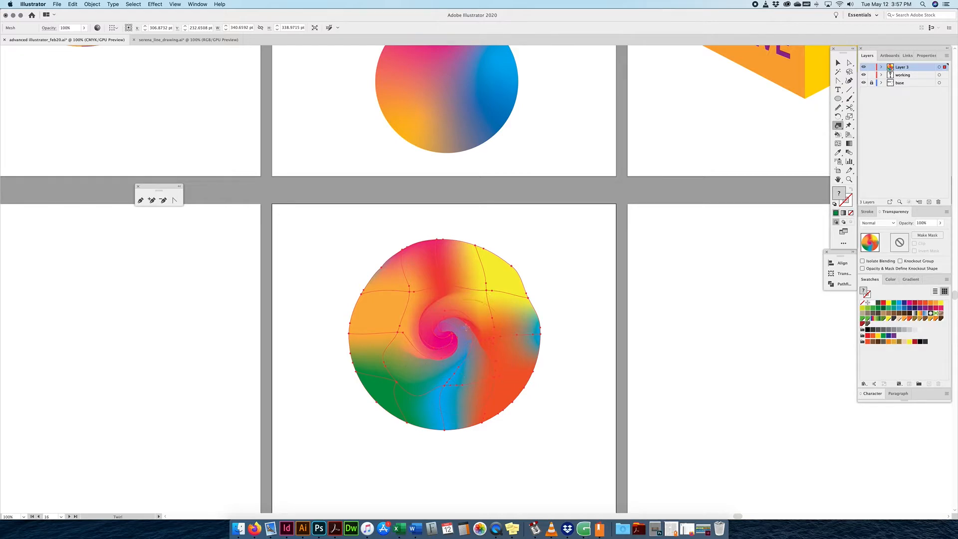
Undo the pink spiral and adjust the Twirl tool's intensity setting.
key(super+z)
click(396, 327)
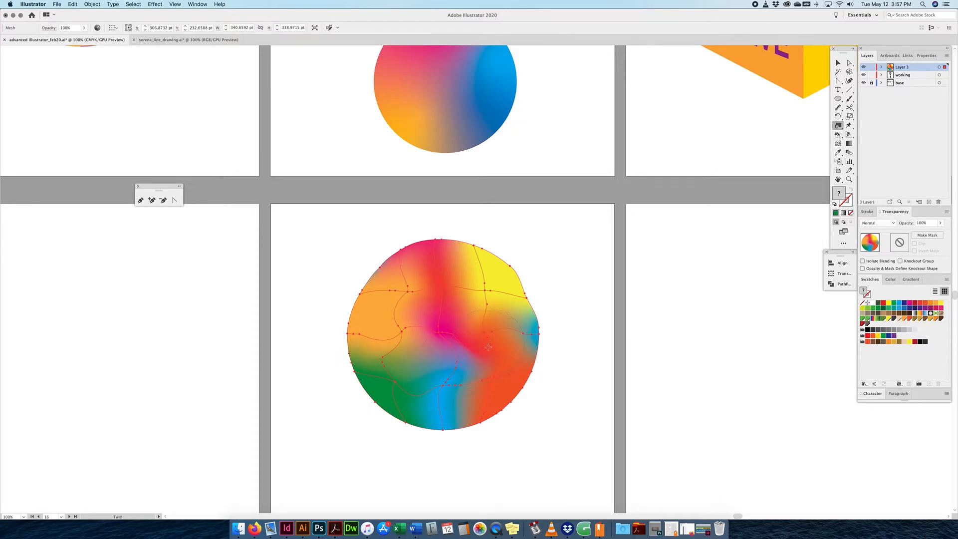
double_click(840, 127)
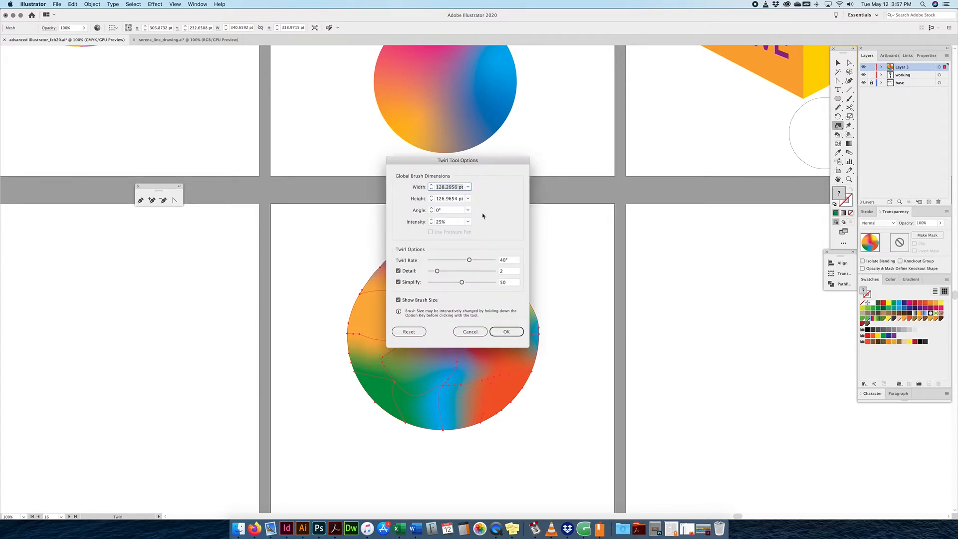
click(433, 223)
click(506, 332)
Twirl the magenta area and the lower-right and lower-left edges into wavy dents.
click(435, 290)
drag(521, 382, 521, 381)
click(400, 412)
click(450, 374)
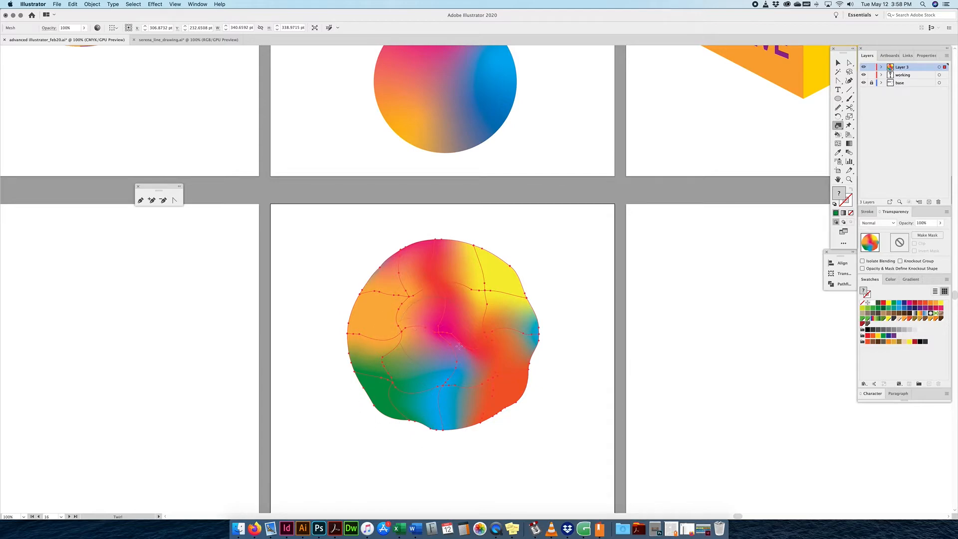
Pinch the yellow area's mesh lines inward with the Pucker tool.
click(838, 125)
click(863, 152)
mouse_move(481, 290)
mouse_down()
mouse_move(460, 280)
mouse_move(471, 281)
mouse_up()
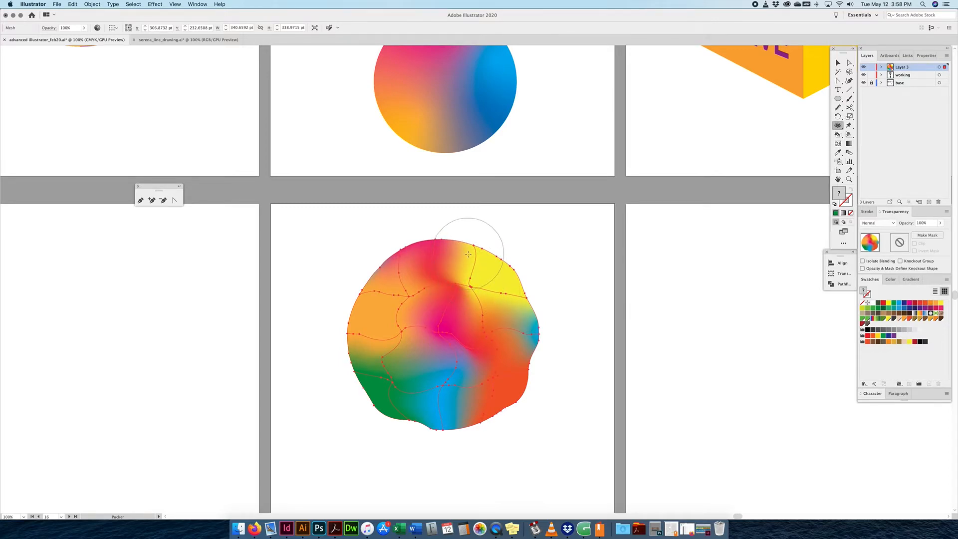
Pinch the left, top and bottom-left edges inward.
drag(399, 288, 399, 290)
drag(438, 244, 445, 260)
drag(405, 428, 409, 420)
Bulge the right, top, left-centre and lower-right areas outward with the Bloat tool.
drag(837, 127, 865, 158)
drag(520, 301, 524, 299)
drag(424, 252, 424, 255)
drag(458, 254, 460, 253)
drag(402, 347, 401, 345)
drag(485, 379, 486, 380)
Scallop the yellow, right and lower-right edges, then crystallize spikes on the upper-left edge.
drag(841, 130, 878, 170)
drag(498, 282, 498, 282)
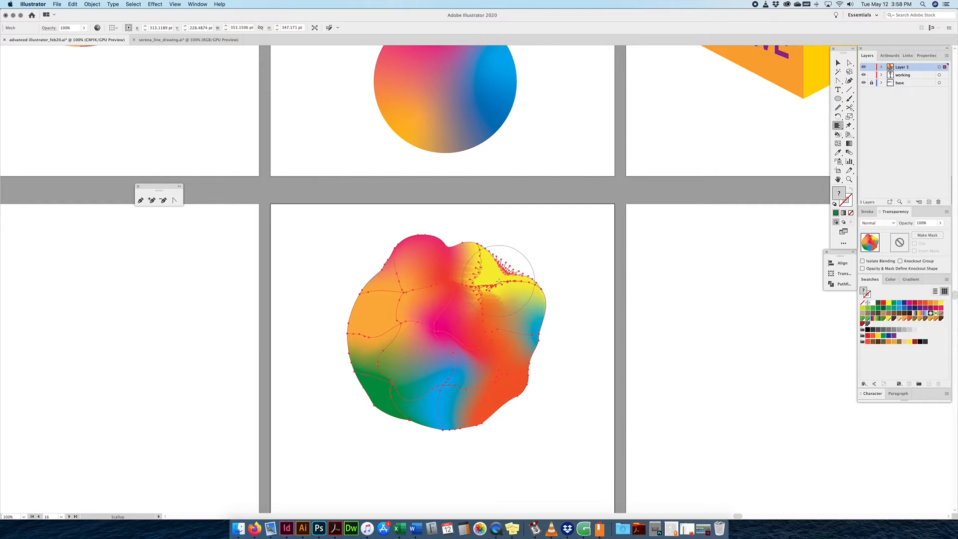
drag(520, 371, 520, 370)
drag(484, 410, 485, 411)
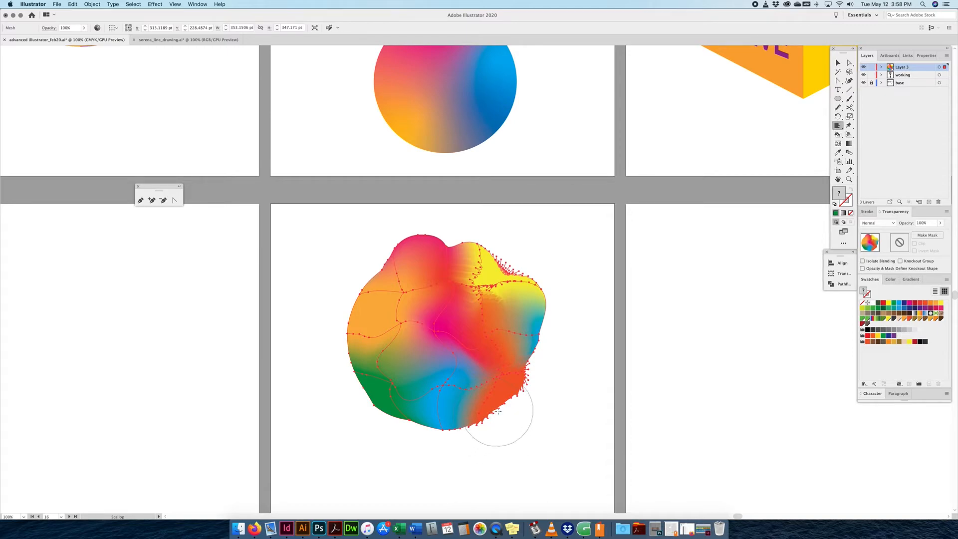
mouse_move(838, 125)
mouse_down()
mouse_move(882, 168)
mouse_move(877, 179)
mouse_up()
drag(366, 286, 368, 283)
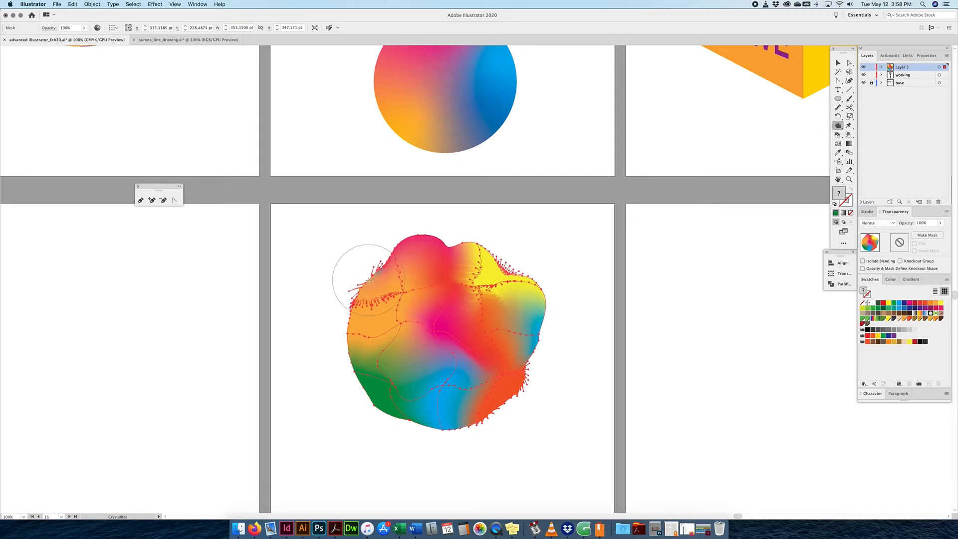
Spike the lower-left edge, then wrinkle the top, bottom, right edge, yellow lobe and interior.
mouse_move(344, 374)
mouse_down()
mouse_move(353, 368)
mouse_move(380, 404)
mouse_up()
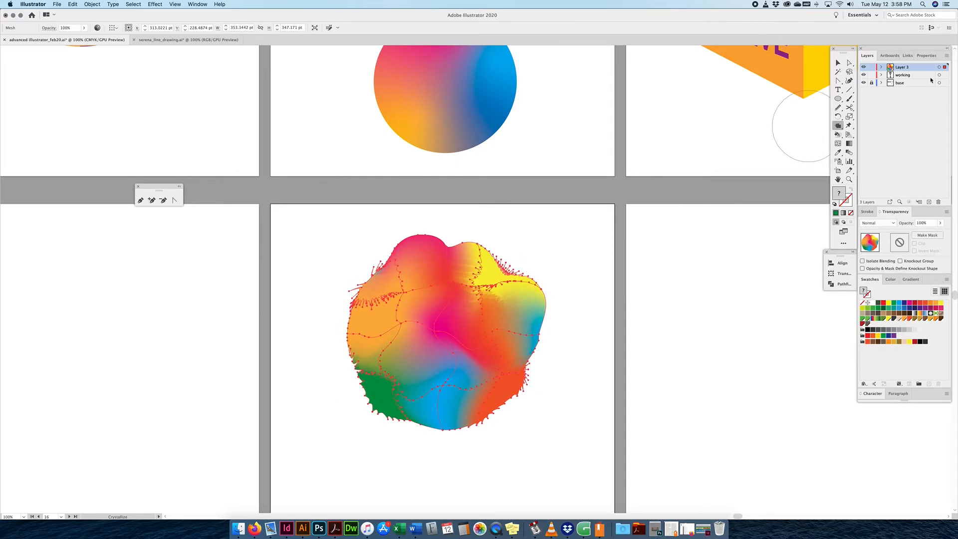
drag(838, 126, 863, 184)
mouse_move(452, 244)
mouse_down()
mouse_move(442, 219)
mouse_move(385, 237)
mouse_move(422, 232)
mouse_move(427, 220)
mouse_move(464, 235)
mouse_move(439, 219)
mouse_move(427, 231)
mouse_up()
mouse_move(420, 428)
mouse_down()
mouse_move(442, 435)
mouse_move(535, 391)
mouse_move(544, 298)
mouse_move(537, 325)
mouse_move(543, 311)
mouse_move(494, 318)
mouse_move(501, 332)
mouse_up()
drag(547, 309, 530, 309)
drag(490, 253, 494, 274)
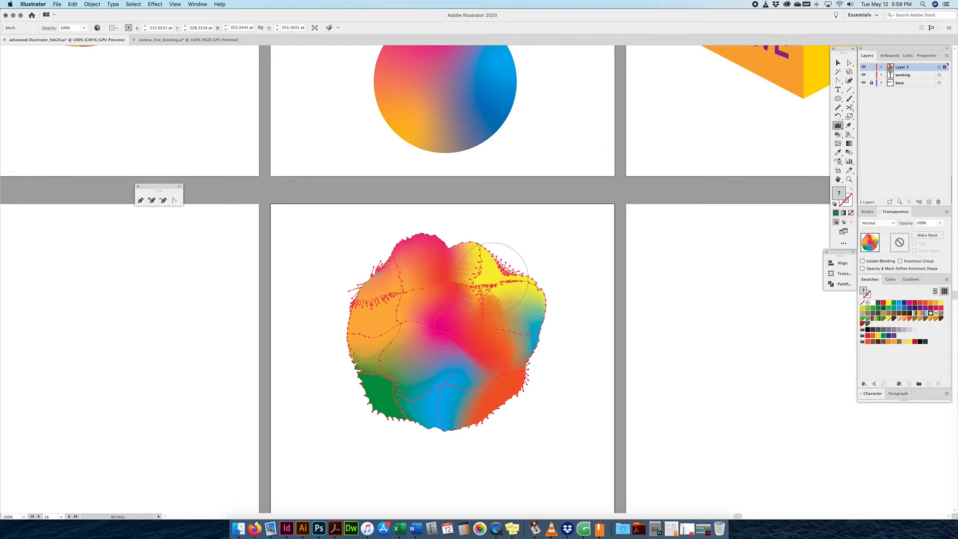
mouse_move(431, 312)
mouse_down()
mouse_move(445, 330)
mouse_move(449, 360)
mouse_up()
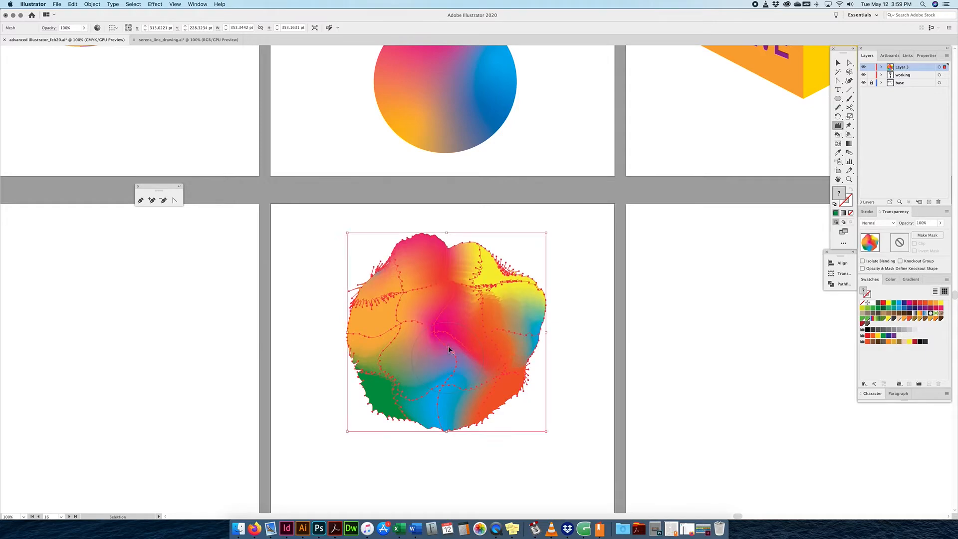
Zoom in and wrinkle the colours in the blob's centre.
key(super+equal)
key(super+equal)
click(436, 382)
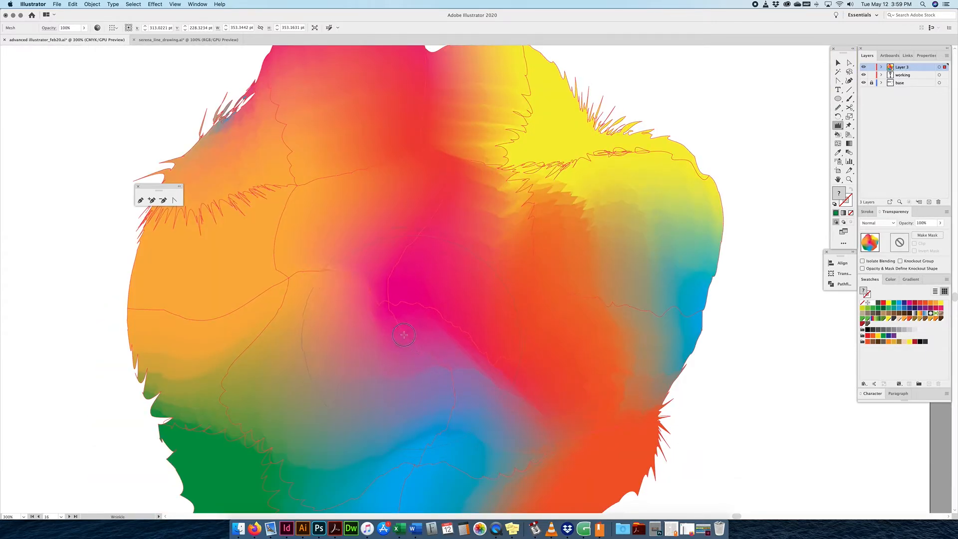
drag(379, 304, 357, 285)
Zoom out to 50% with the blob deselected and bring up the Object menu.
key(super+1)
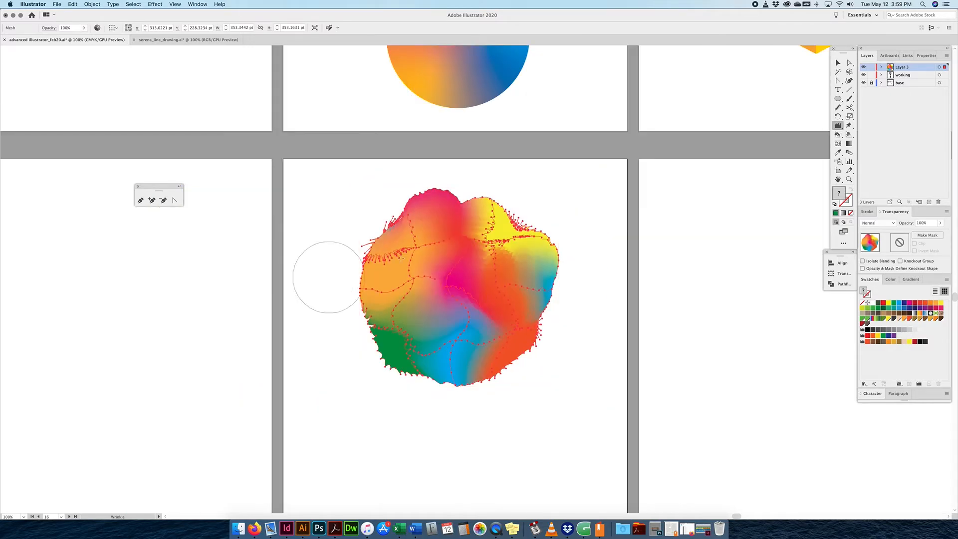
click(837, 63)
scroll(589, 280, up, 3)
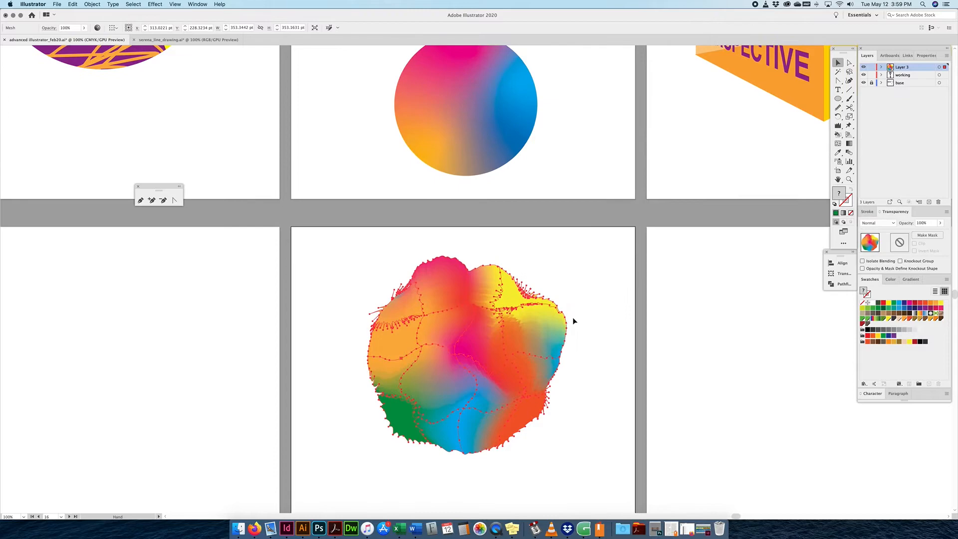
key(super+minus)
click(566, 270)
key(super+minus)
scroll(524, 175, up, 1)
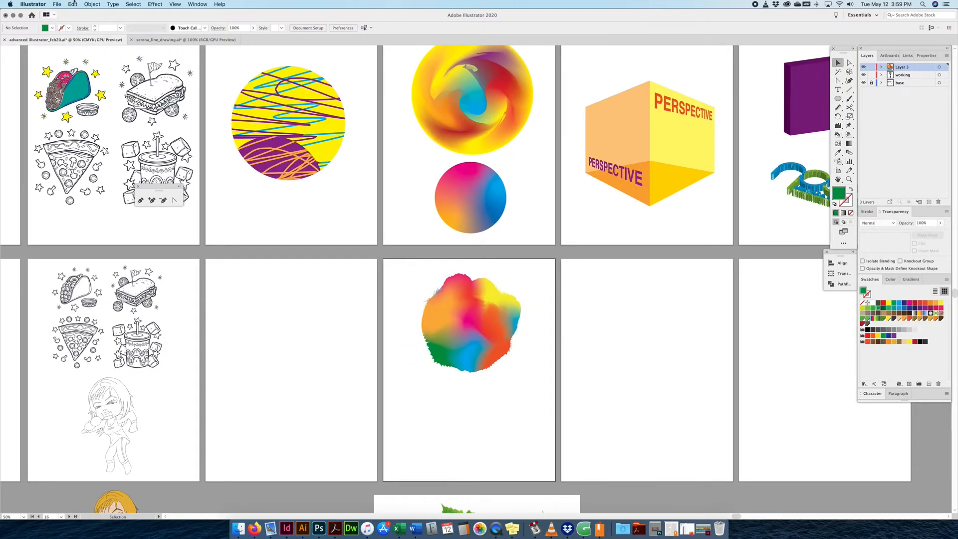
click(91, 4)
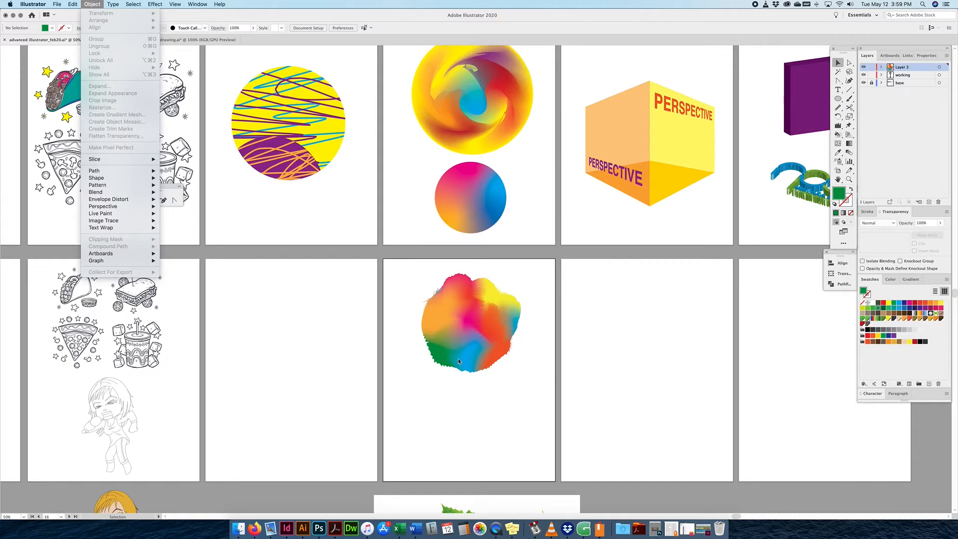
Draw a new circle below the mesh blob, beside the grape photo.
click(488, 394)
drag(491, 397, 496, 312)
click(486, 276)
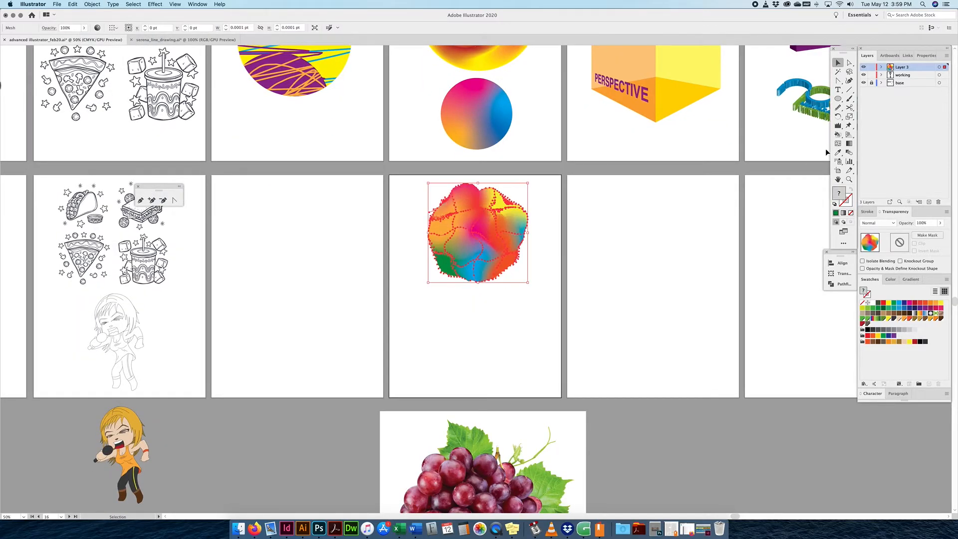
click(837, 98)
drag(473, 339, 521, 290)
Give the circle a freeform gradient fill using the torn-off Gradient panel.
click(910, 279)
drag(910, 279, 608, 213)
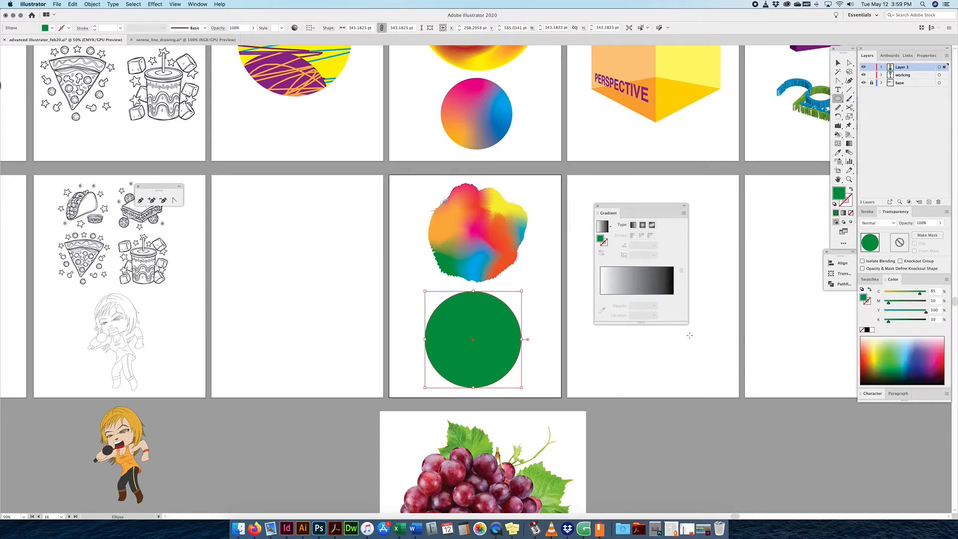
click(631, 225)
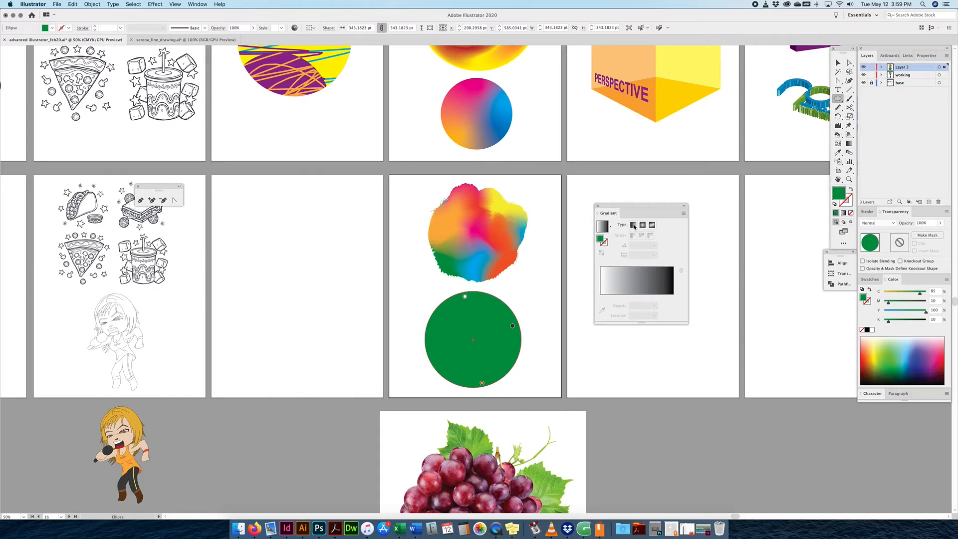
click(633, 225)
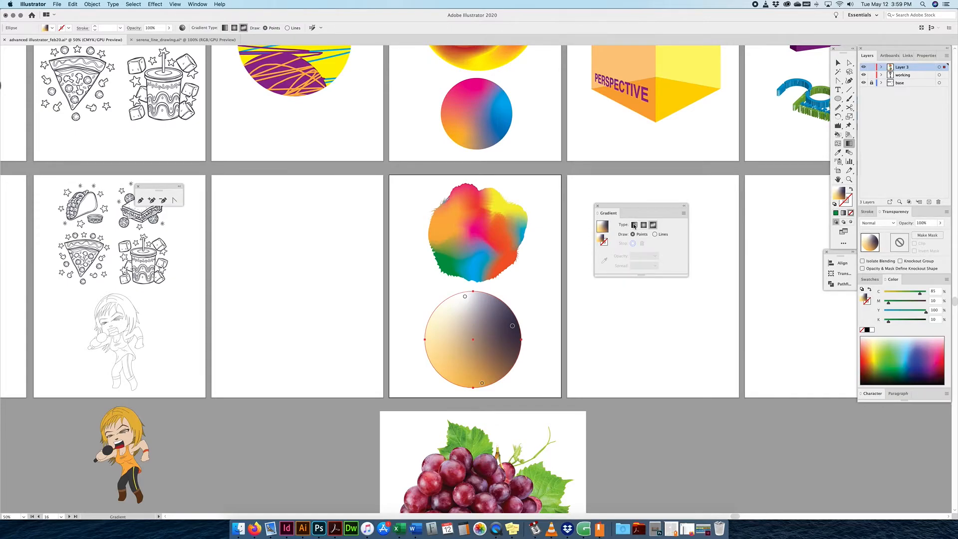
Try linear and radial gradients, then set the circle to a freeform gradient with points.
click(634, 225)
click(643, 225)
click(633, 225)
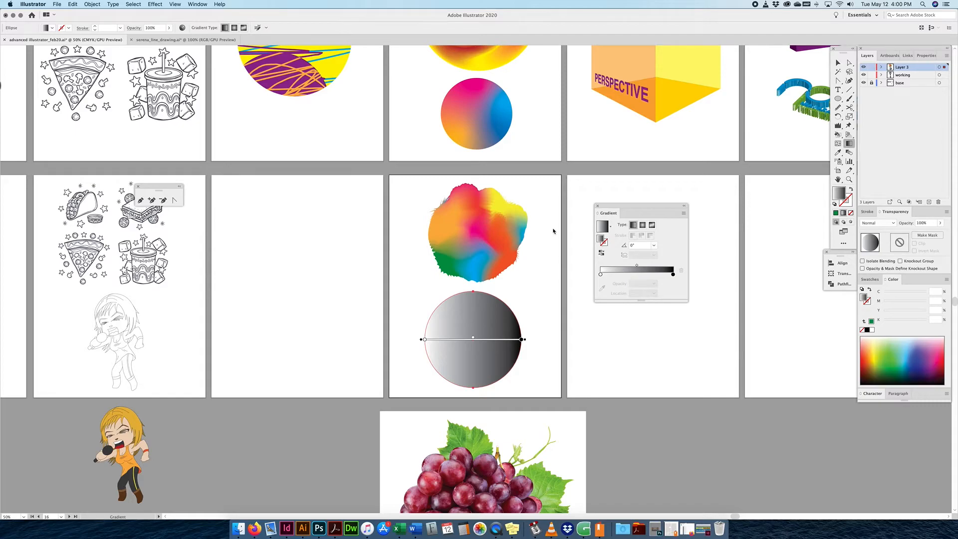
click(652, 224)
scroll(459, 337, right, 1)
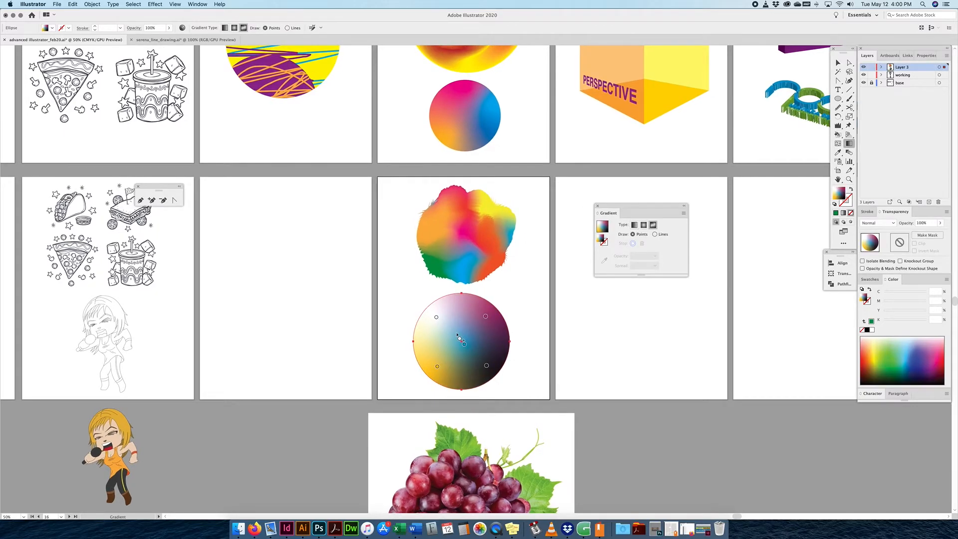
Delete the magenta upper-right and white upper-left colour points.
mouse_move(437, 317)
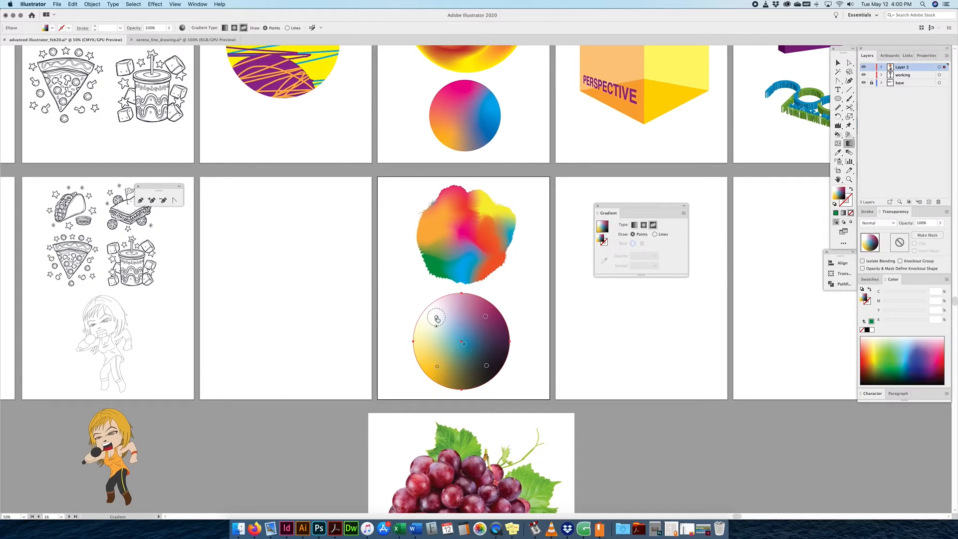
click(486, 318)
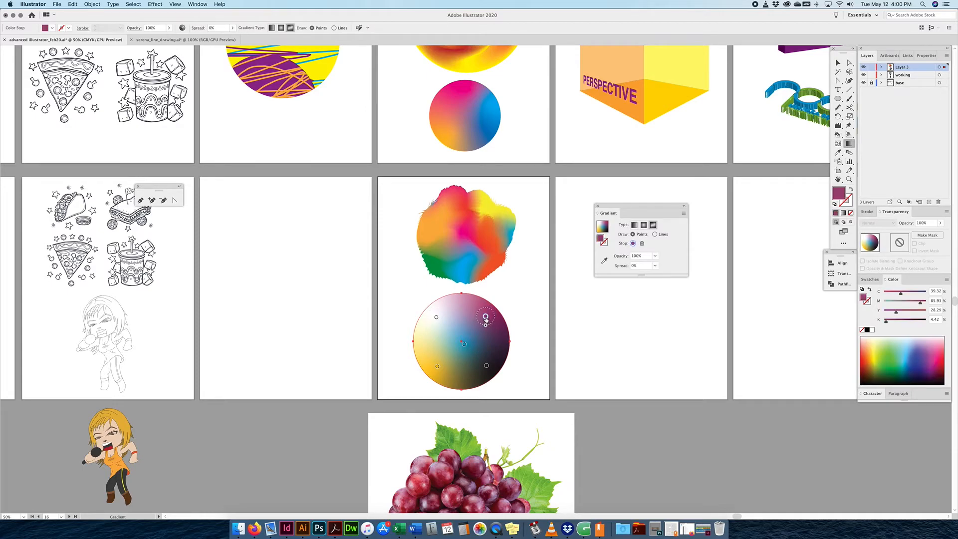
click(642, 242)
mouse_move(437, 318)
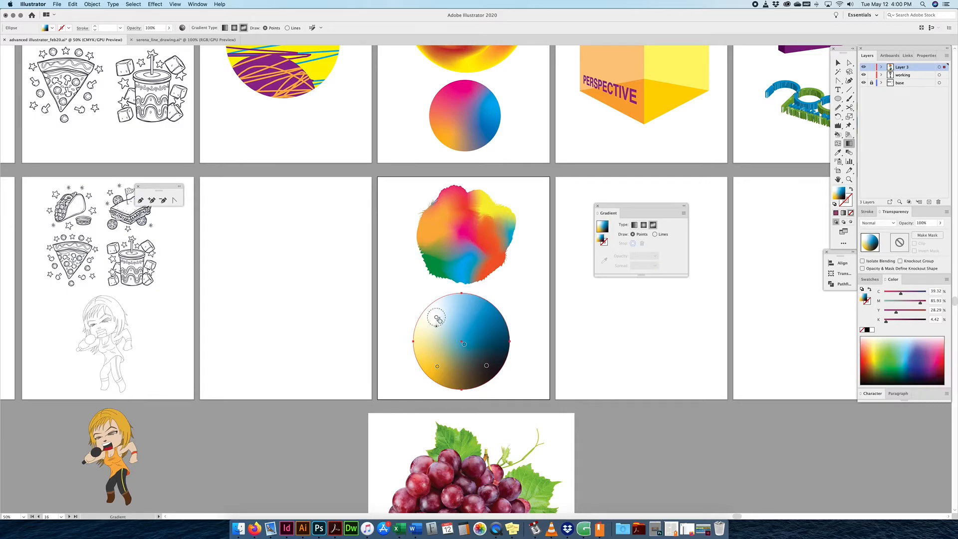
click(436, 318)
click(436, 318)
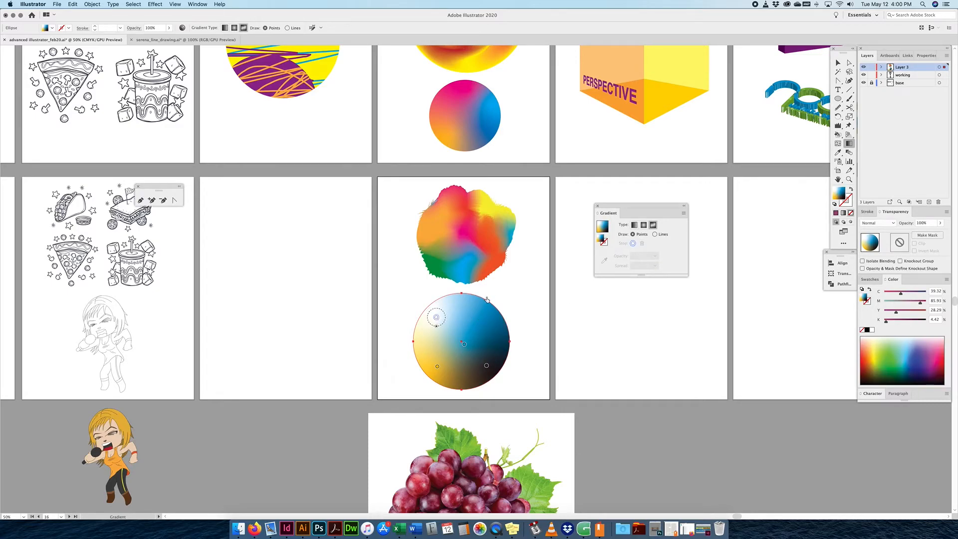
key(Delete)
Move the blue colour point toward the circle's upper left.
click(437, 367)
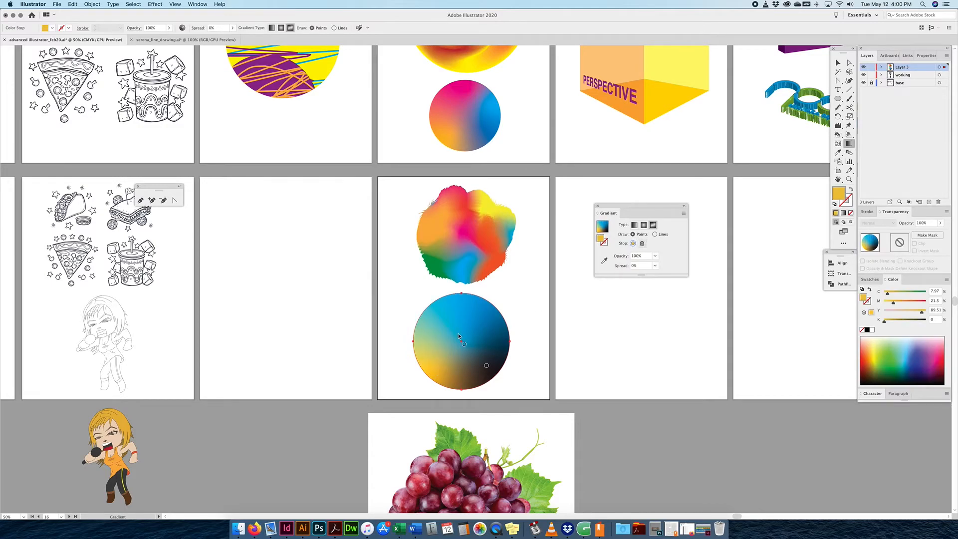
drag(464, 343, 441, 324)
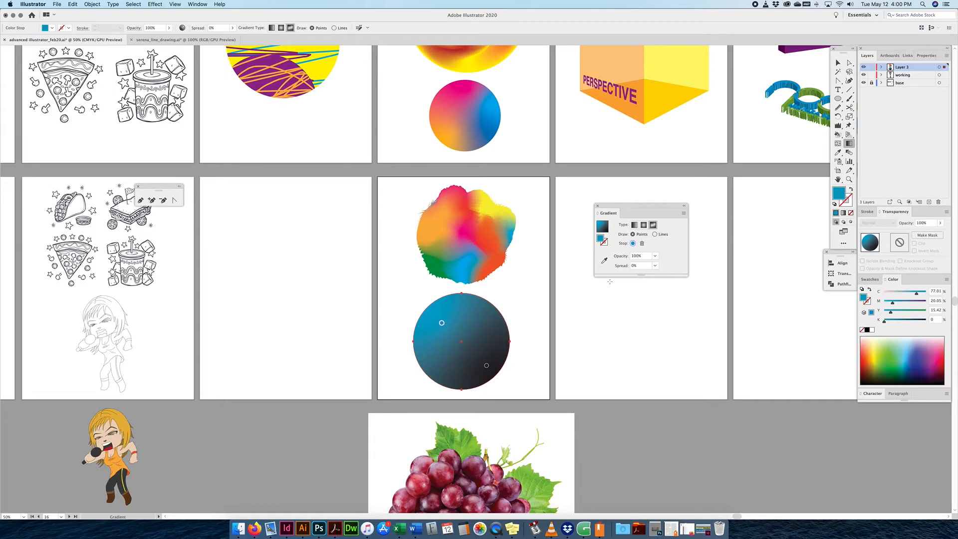
double_click(441, 325)
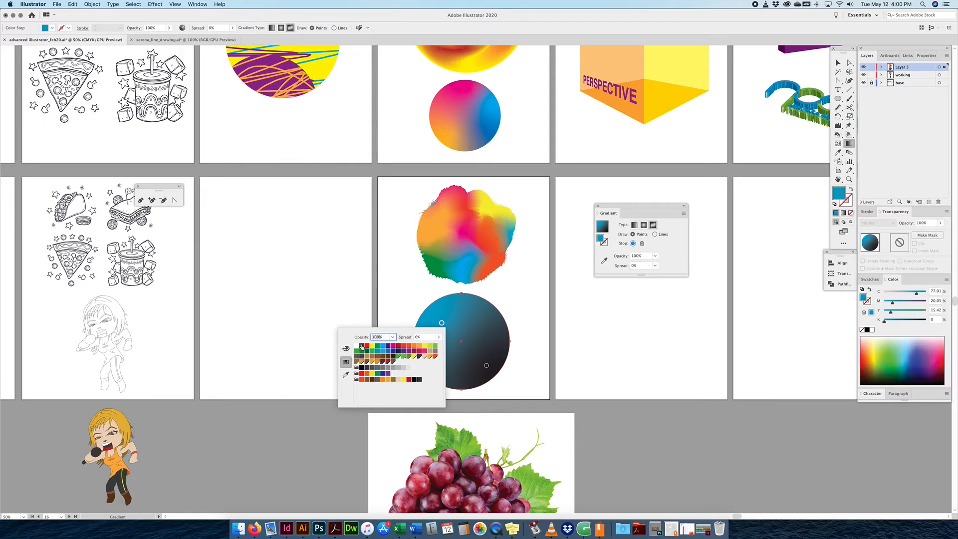
Colour the upper-left point with red sampled from the rainbow blob.
click(346, 348)
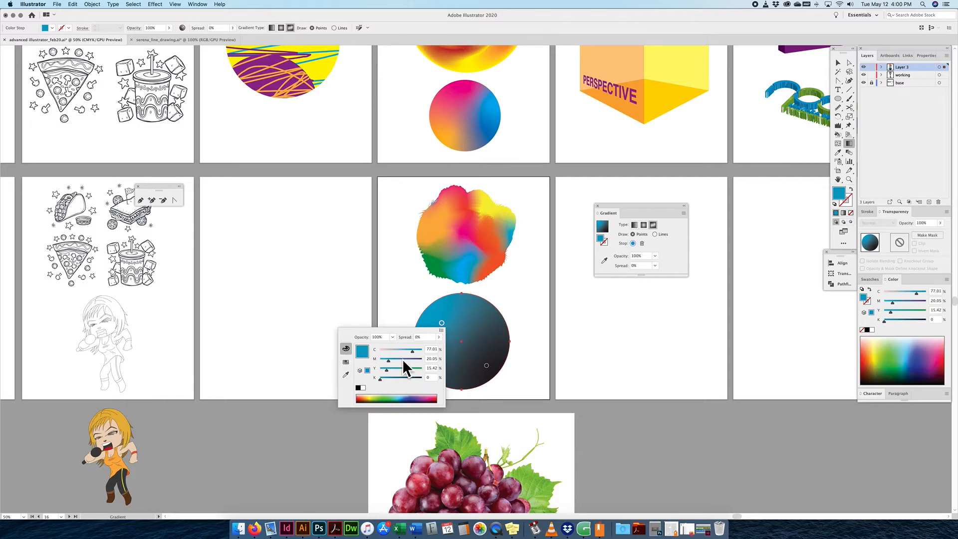
click(442, 331)
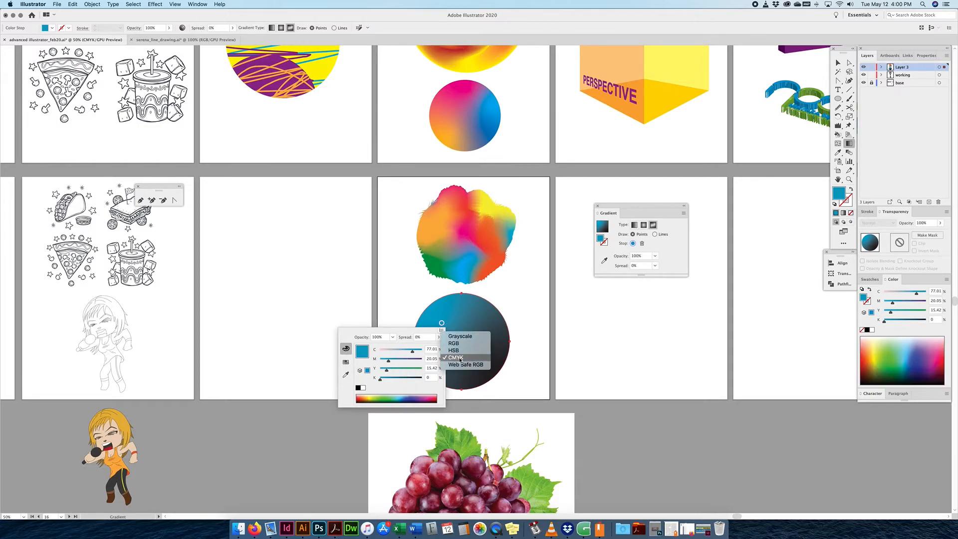
click(345, 362)
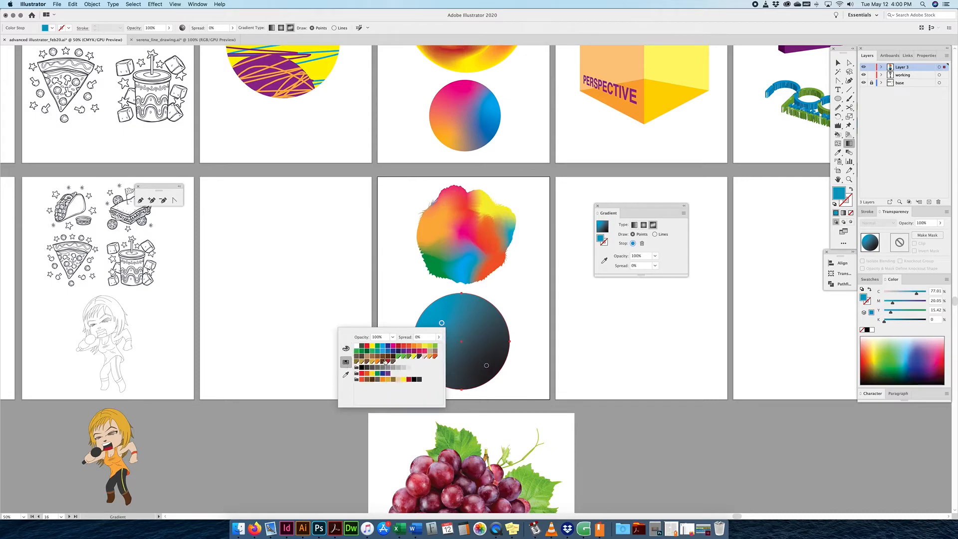
click(346, 374)
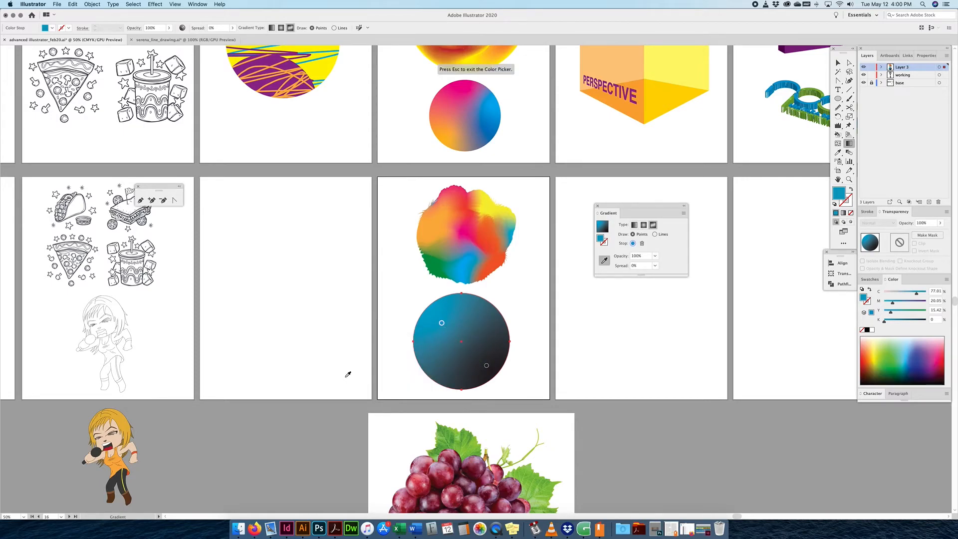
click(488, 250)
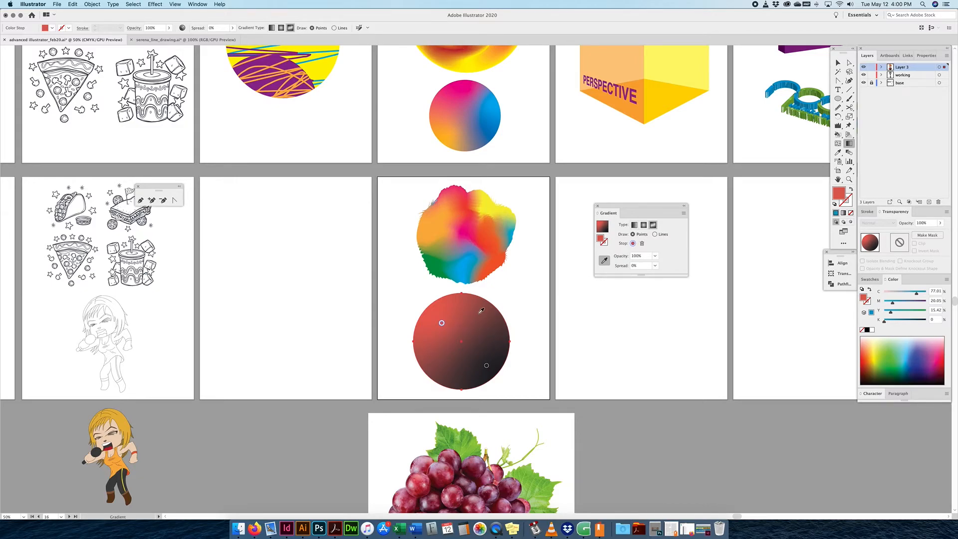
Recolour the dark lower-right point green with cyan at 100 and spread 35%.
click(487, 366)
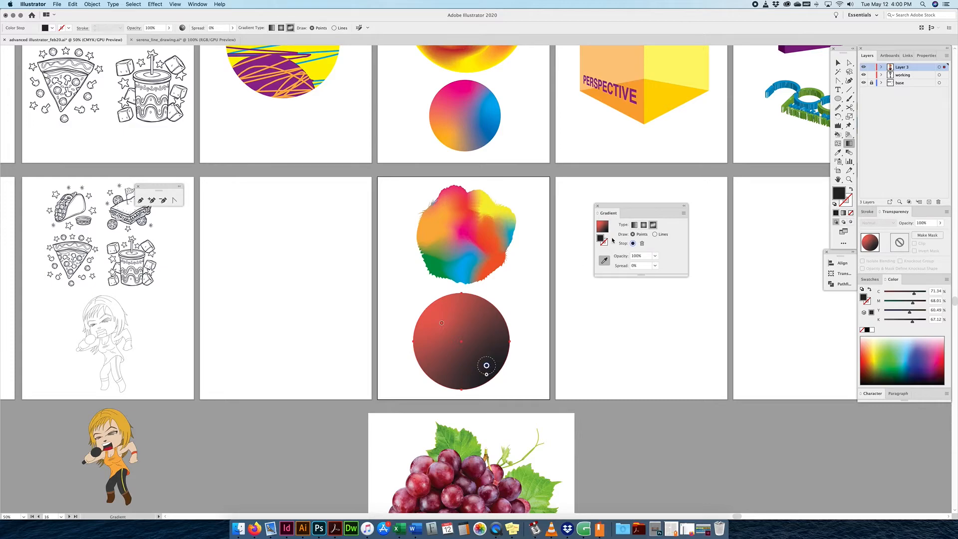
double_click(486, 366)
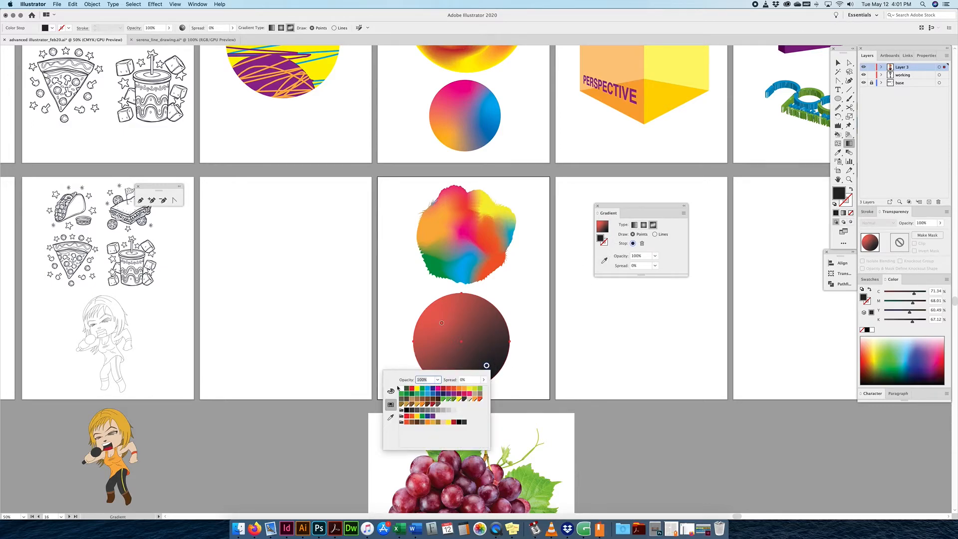
click(391, 391)
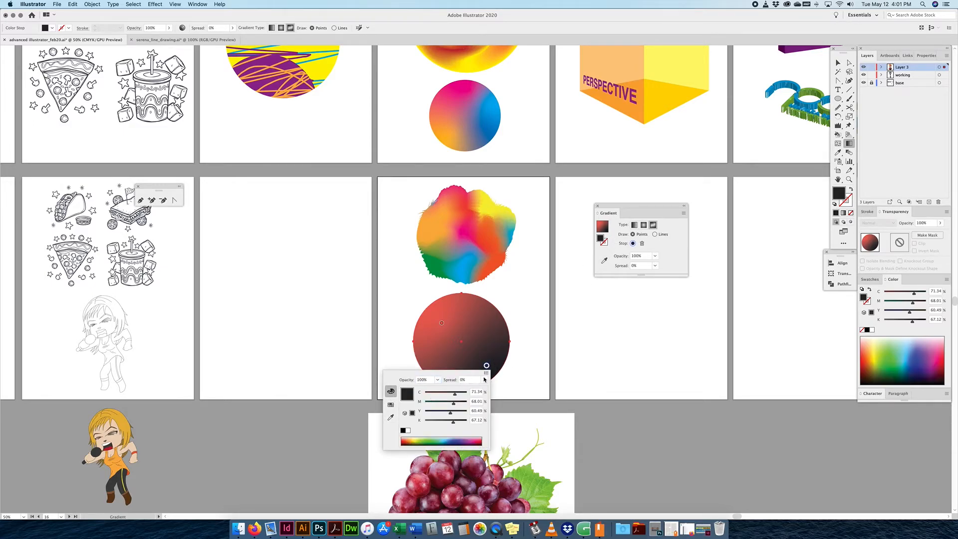
mouse_move(436, 441)
mouse_down()
mouse_move(428, 439)
mouse_move(445, 437)
mouse_up()
click(432, 440)
drag(452, 394, 469, 395)
click(496, 339)
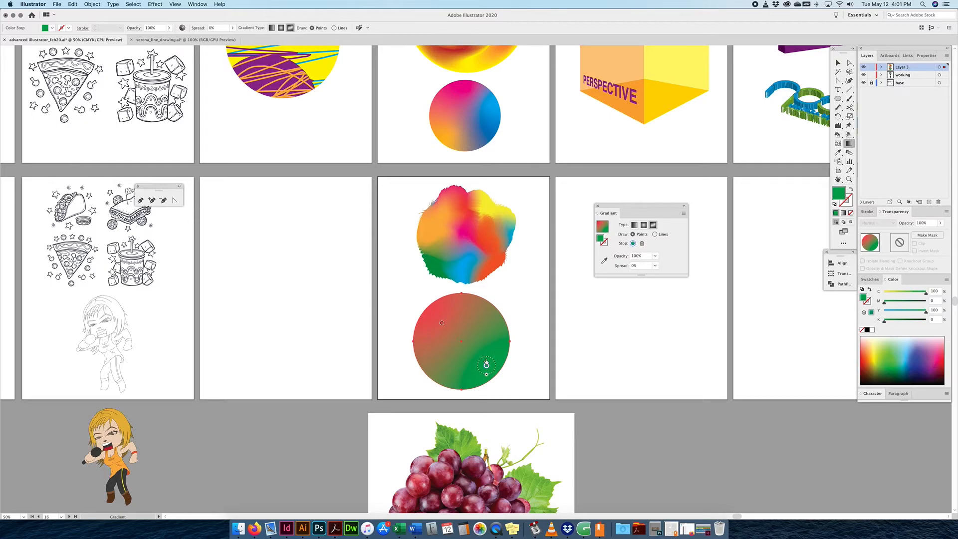
drag(487, 374, 472, 340)
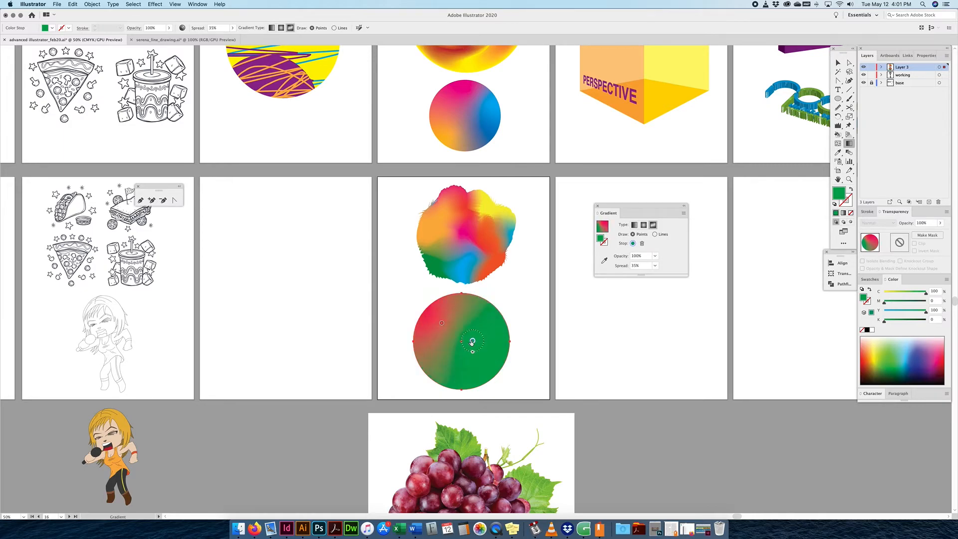
Set the red colour point's spread to 100% to fill the left half.
click(441, 324)
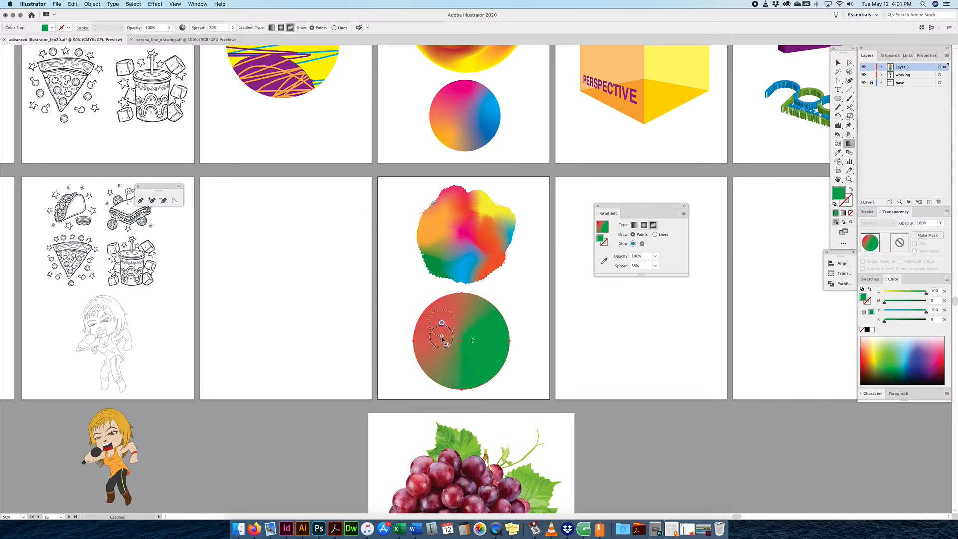
click(645, 266)
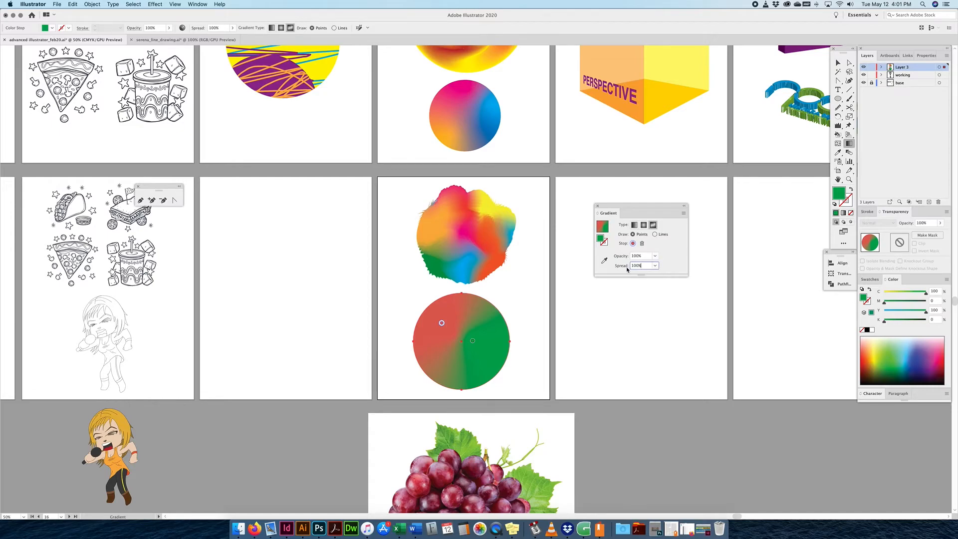
click(441, 324)
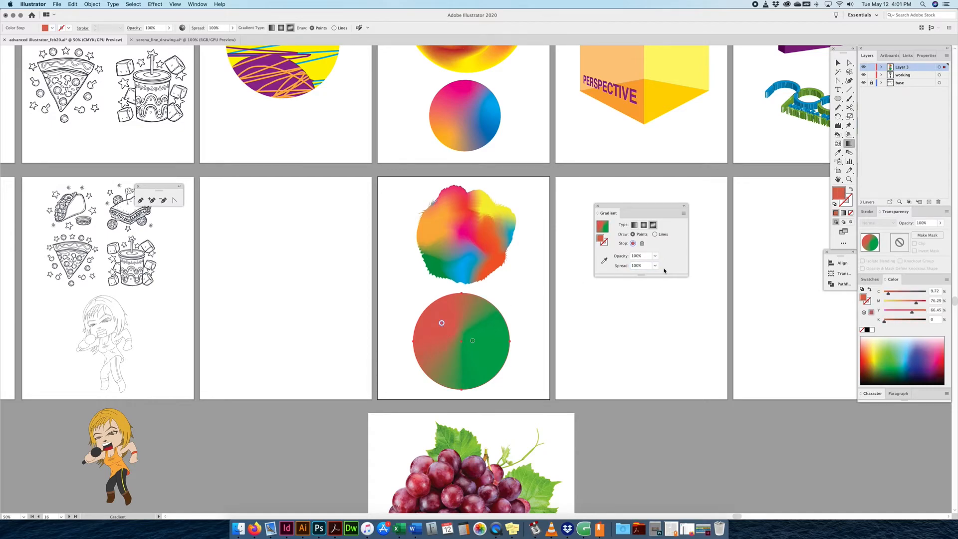
click(440, 323)
drag(441, 338, 445, 363)
Move the green point lower and add a yellow colour point at upper right.
drag(473, 340, 477, 360)
click(477, 317)
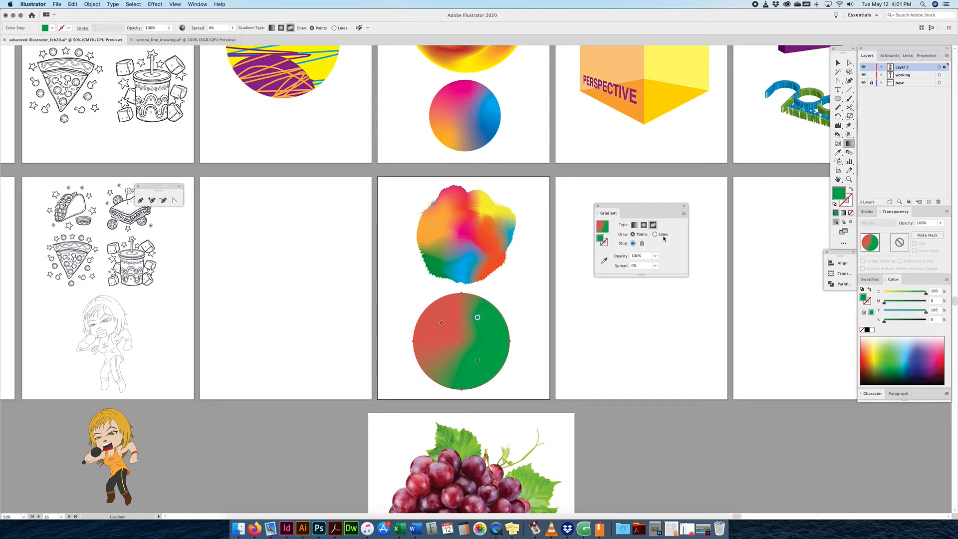
click(632, 243)
drag(598, 273, 571, 271)
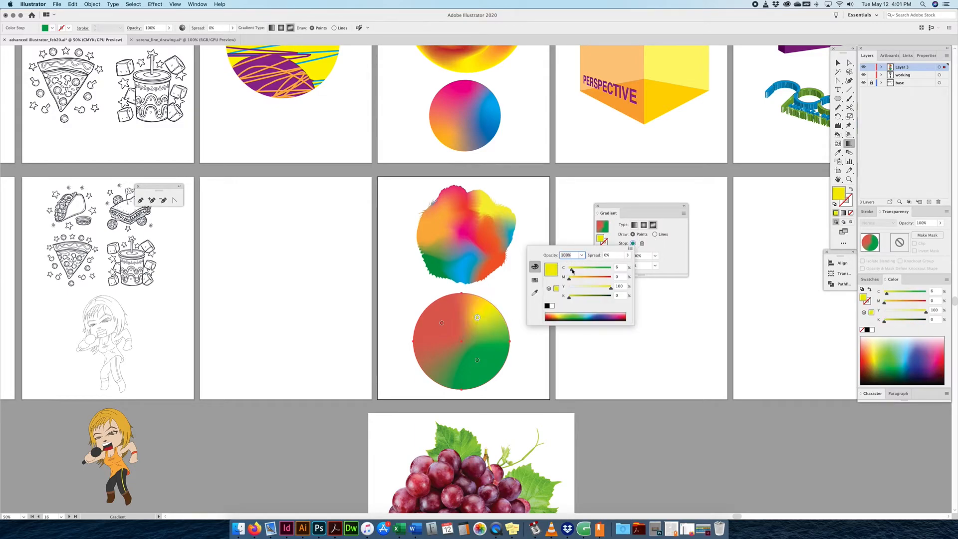
click(478, 318)
drag(477, 318, 475, 323)
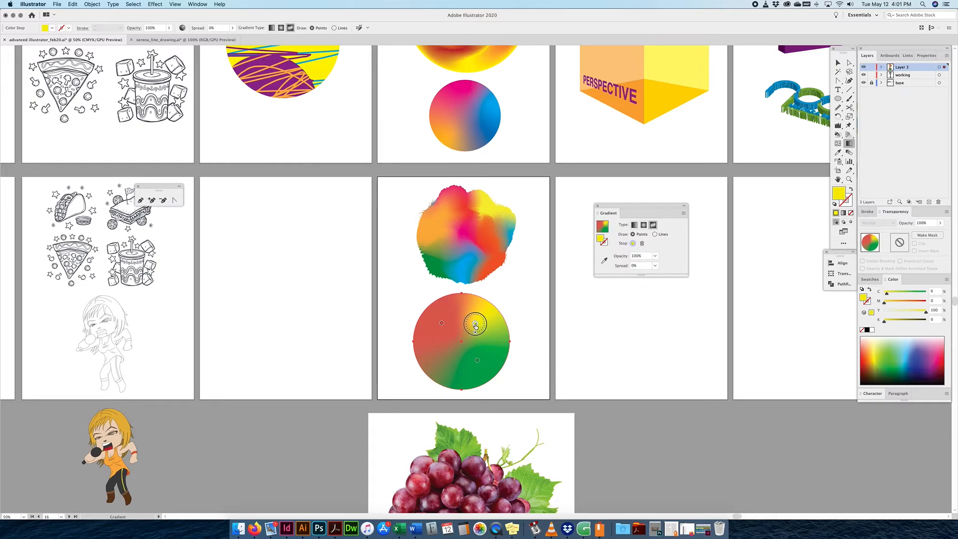
Draw a freeform gradient line from the circle's left edge down and up toward the centre.
click(655, 234)
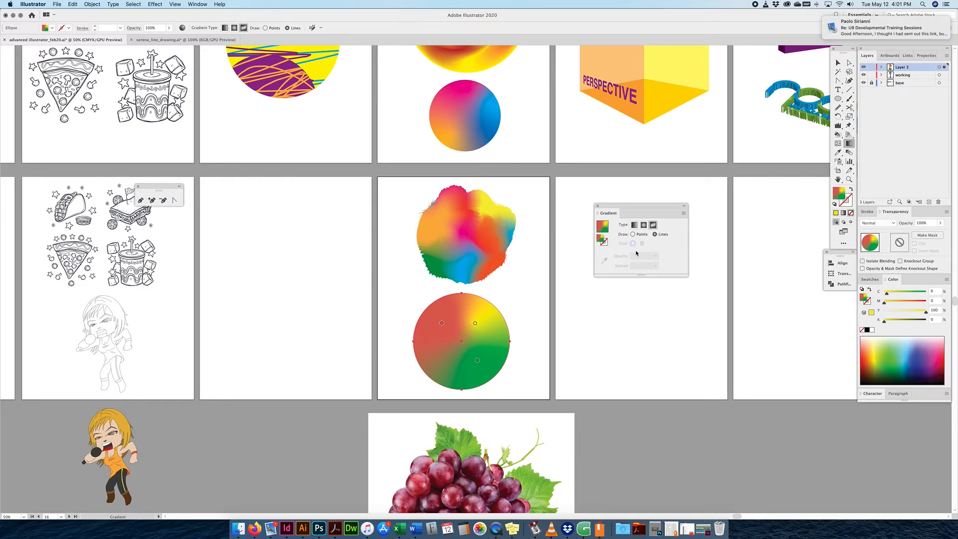
click(420, 336)
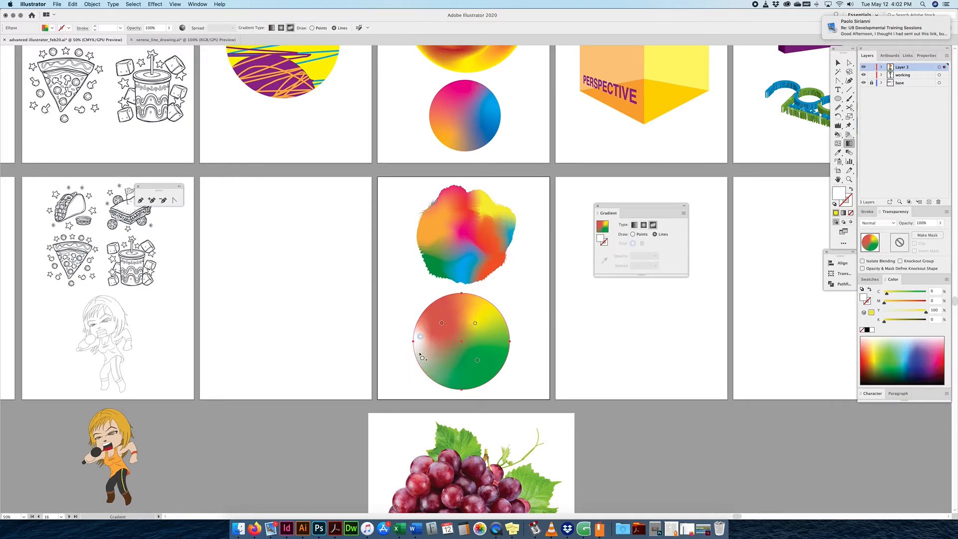
click(425, 358)
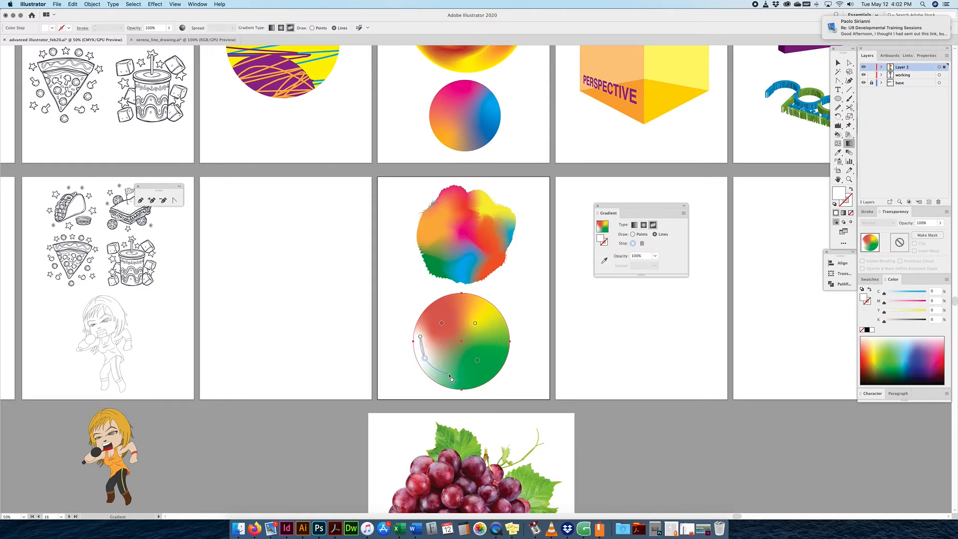
click(455, 375)
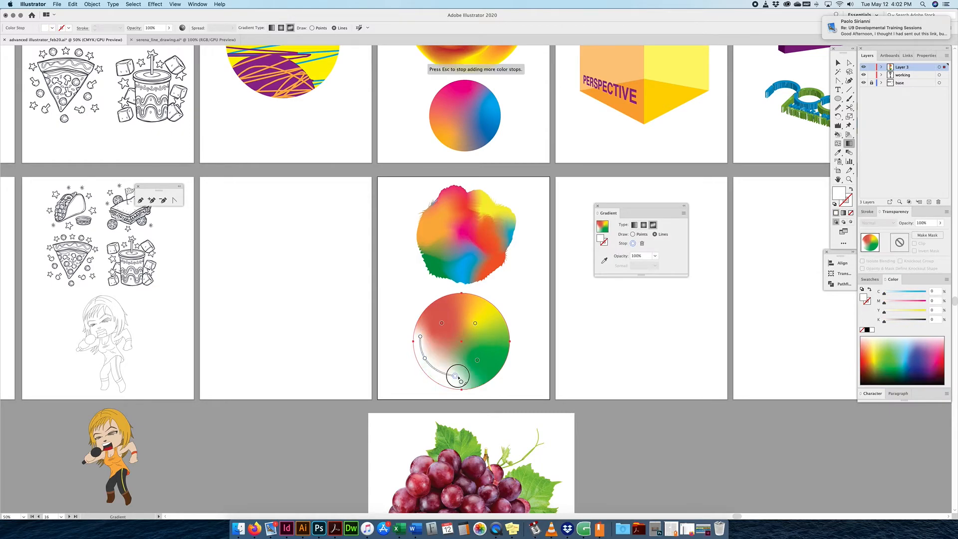
click(461, 344)
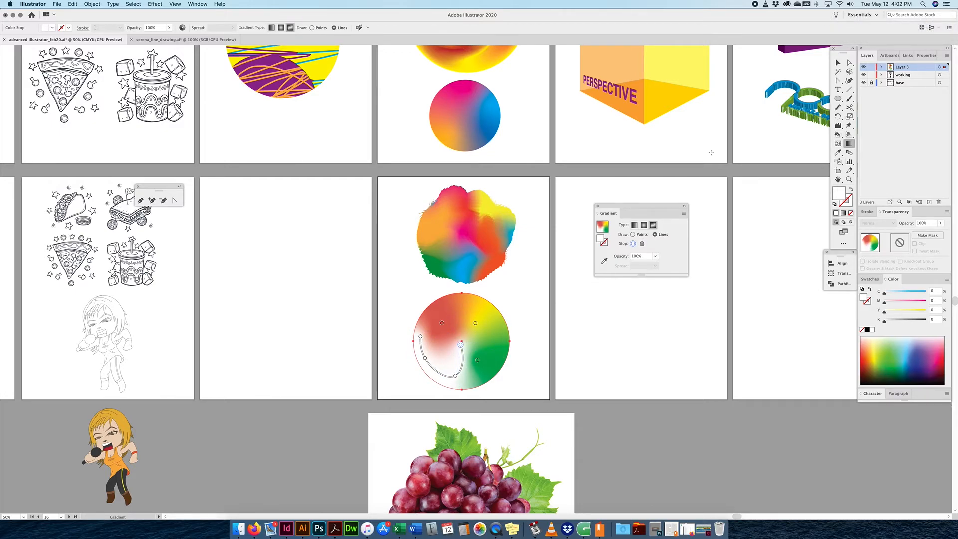
click(848, 63)
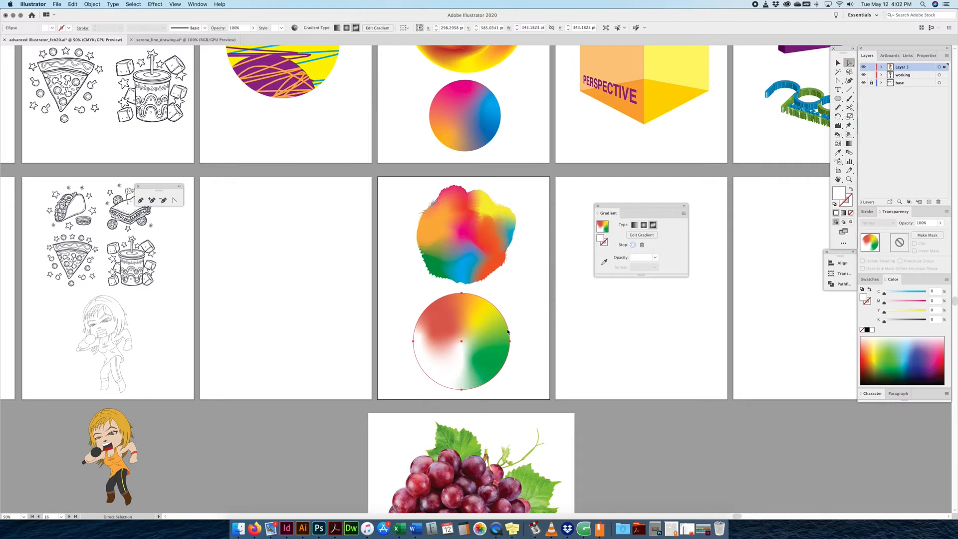
Tint the centre-end stop light blue (C 62) and close the line into a loop.
click(451, 378)
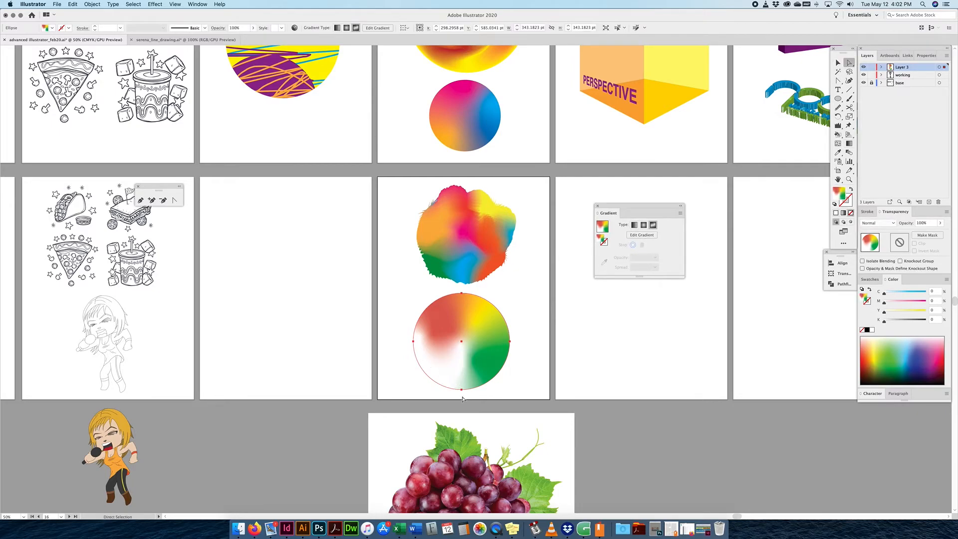
click(652, 225)
click(640, 235)
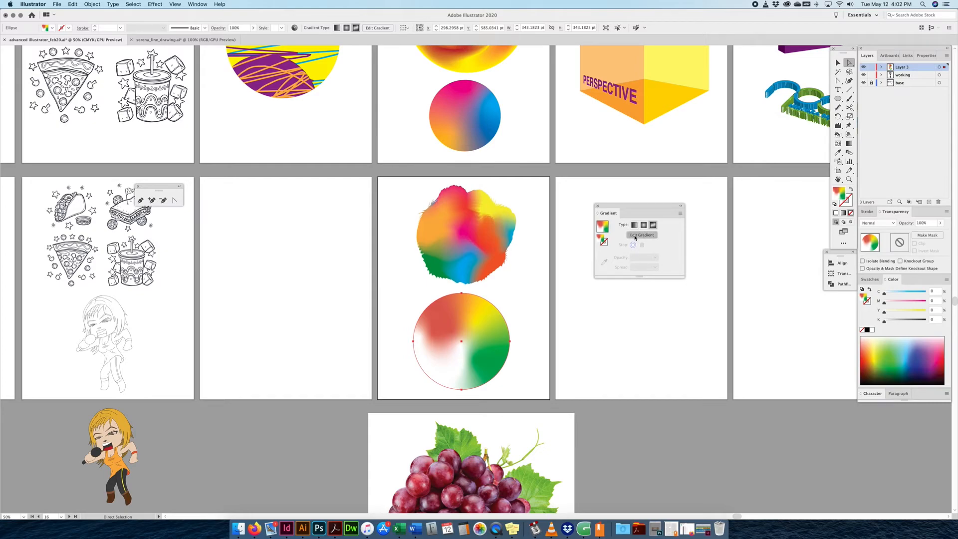
double_click(460, 345)
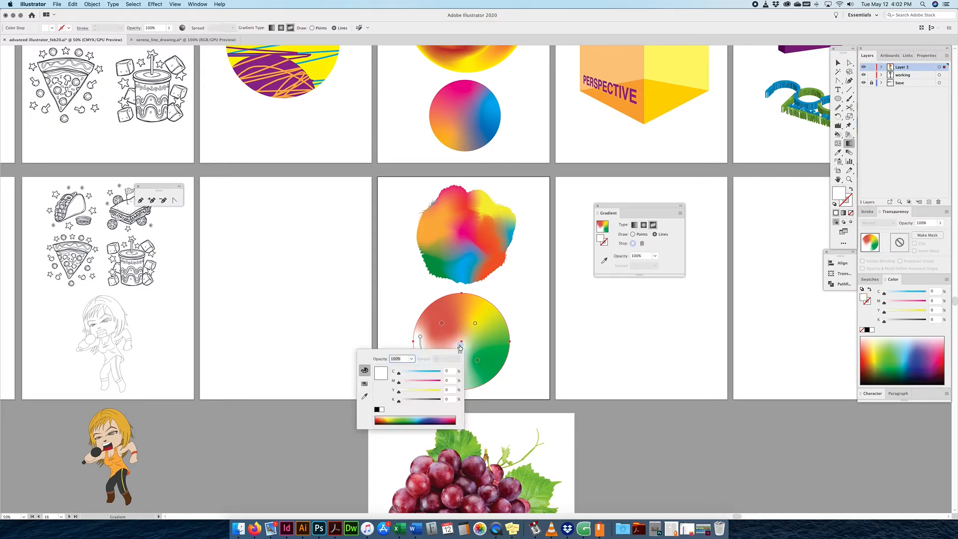
drag(398, 373, 425, 372)
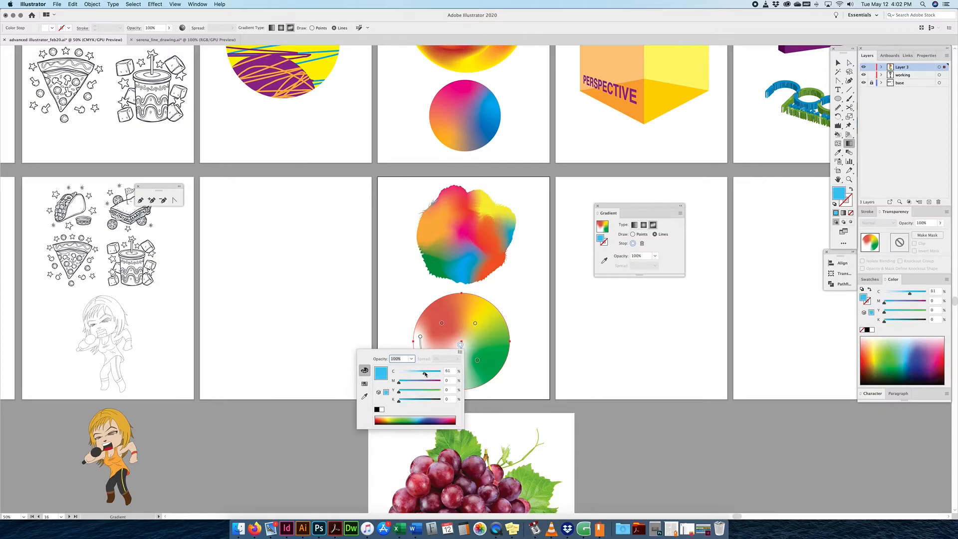
click(420, 338)
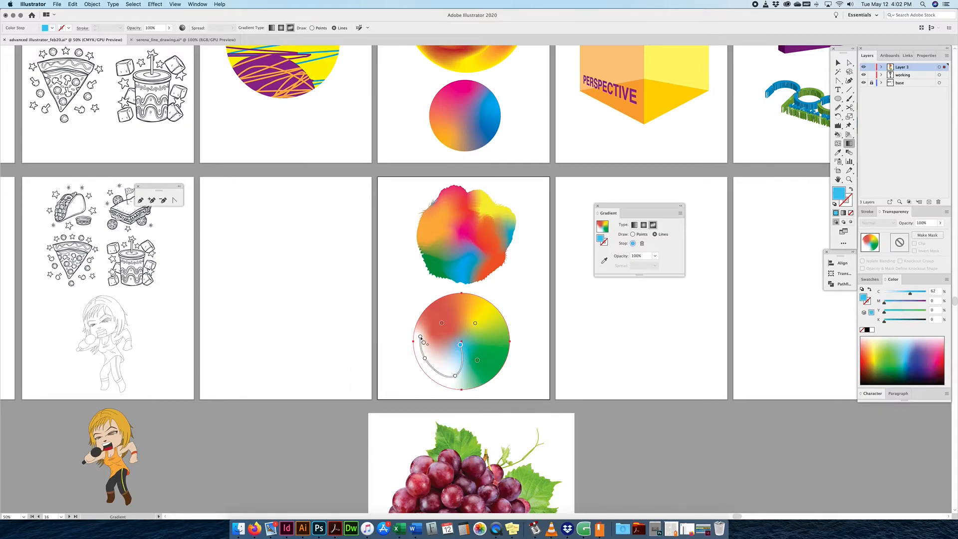
click(420, 338)
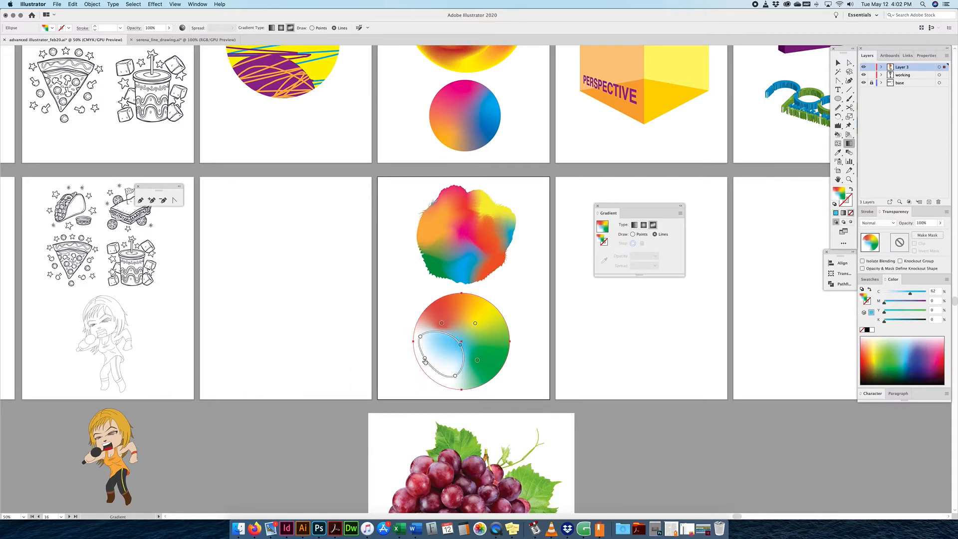
Make the bend stop pink (M 63) and deselect the circle.
double_click(424, 359)
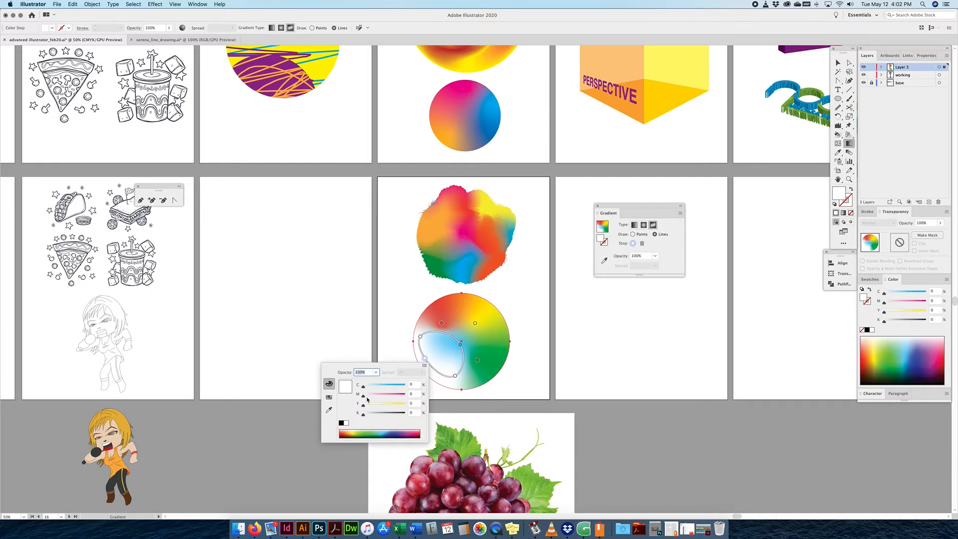
drag(367, 398, 391, 397)
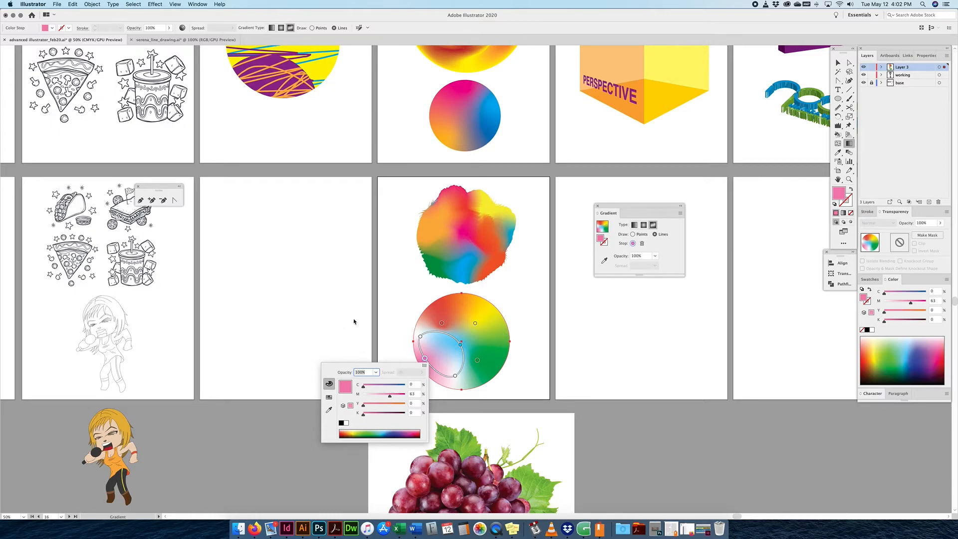
click(837, 63)
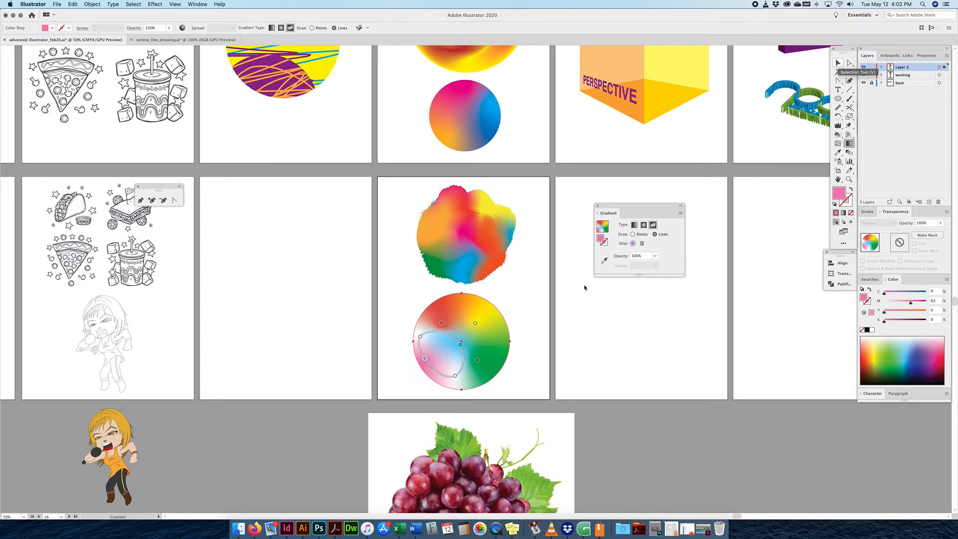
key(v)
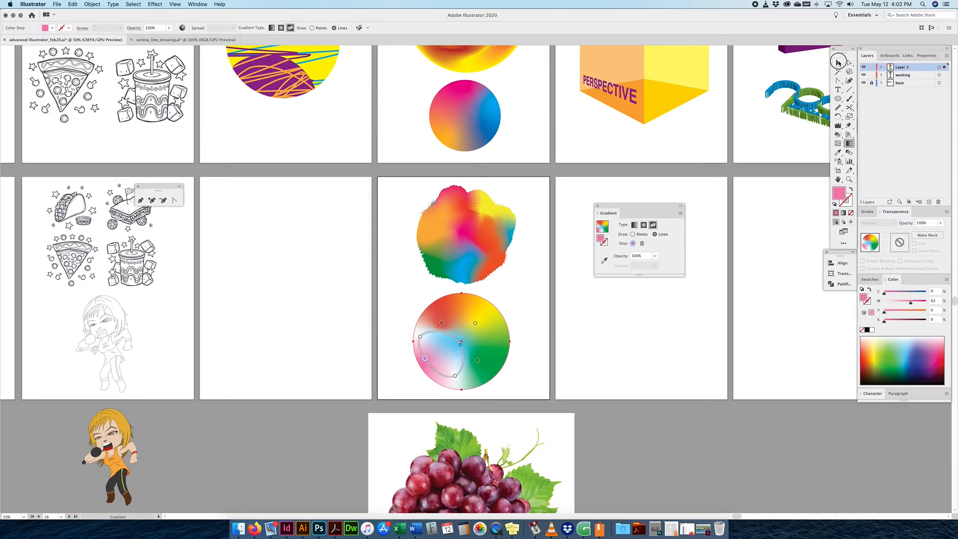
click(516, 323)
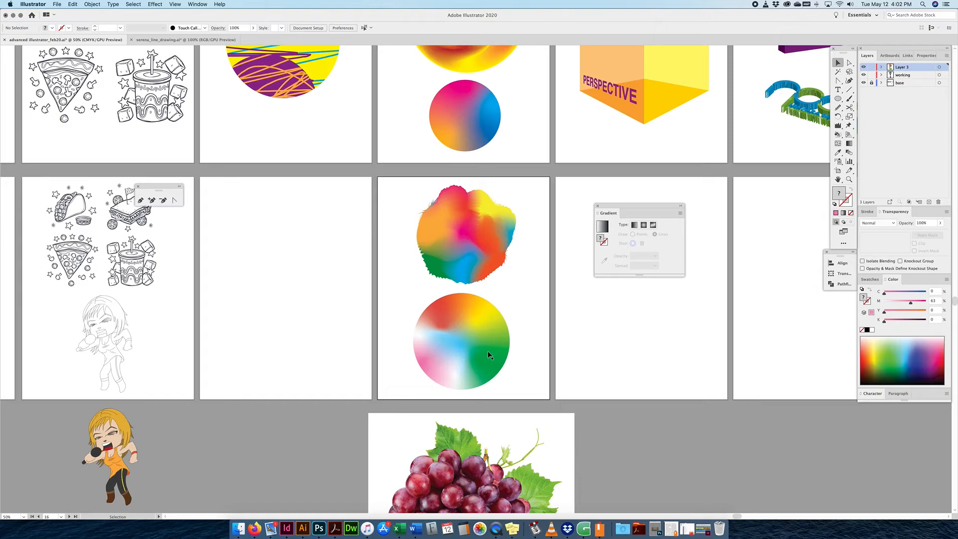
Pan to the grape photo artboard and zoom in on the grapes.
drag(533, 359, 543, 281)
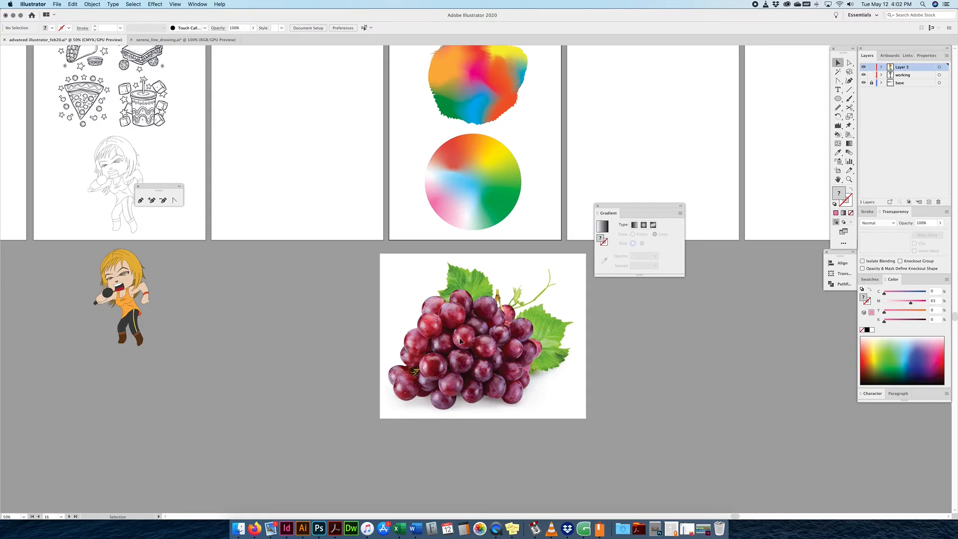
drag(473, 189, 470, 323)
scroll(472, 344, down, 5)
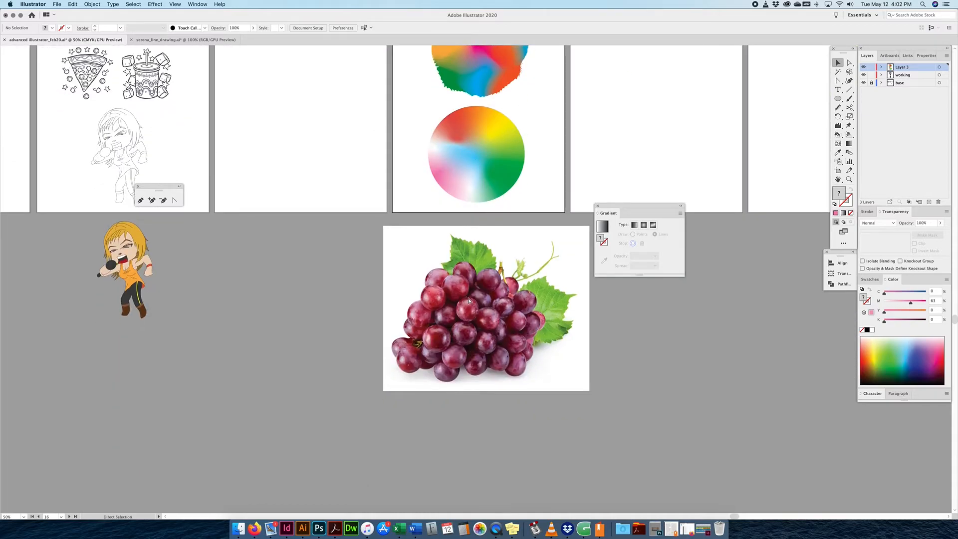
key(super+equal)
key(super+equal)
key(super+equal)
key(super+equal)
drag(458, 402, 468, 321)
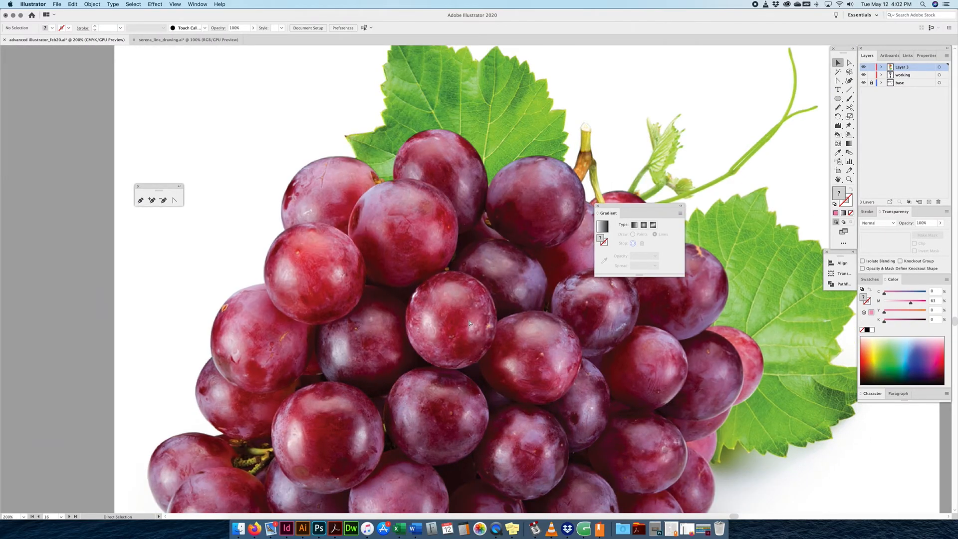
key(super+equal)
Dock the Gradient panel with Color, add new Layer 4, and pick the Ellipse tool.
drag(630, 208, 908, 281)
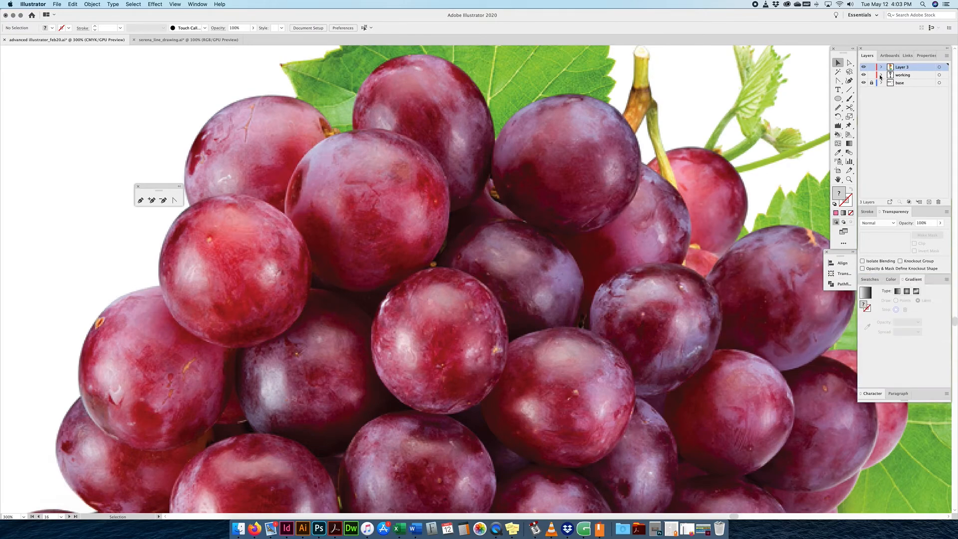
click(929, 201)
key(super+minus)
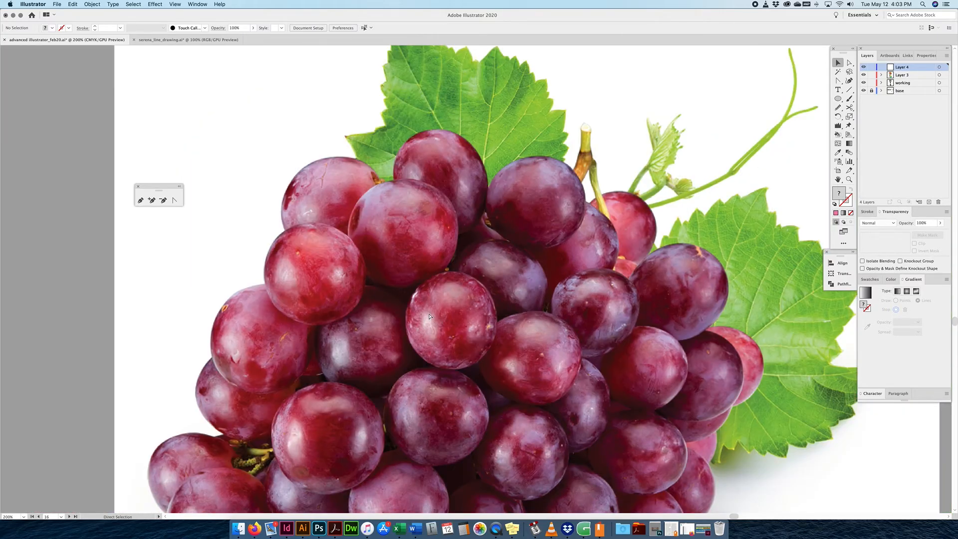
key(super+minus)
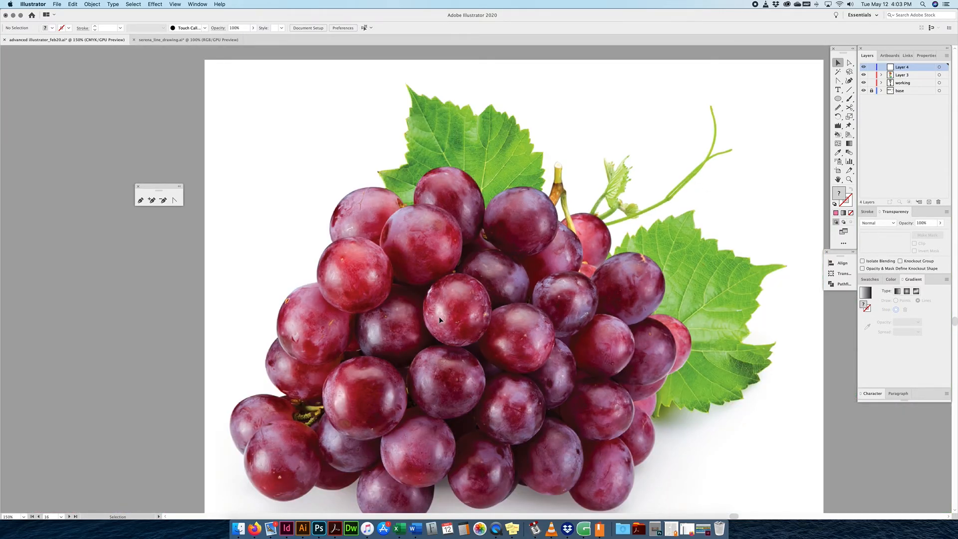
key(super+plus)
key(super+plus)
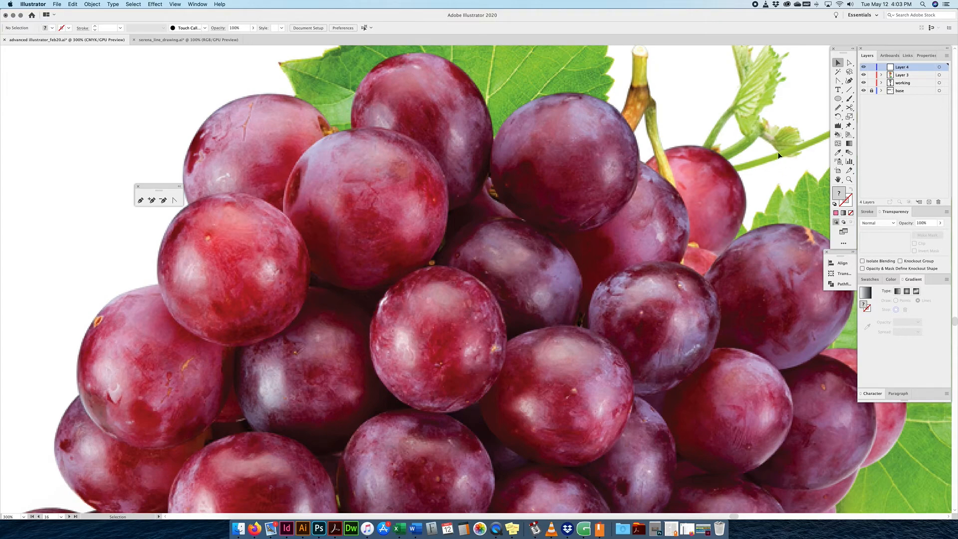
click(837, 98)
Draw a white circle over a central grape and resize it to about 81.86 × 87.91 pt.
drag(437, 341, 478, 269)
click(838, 64)
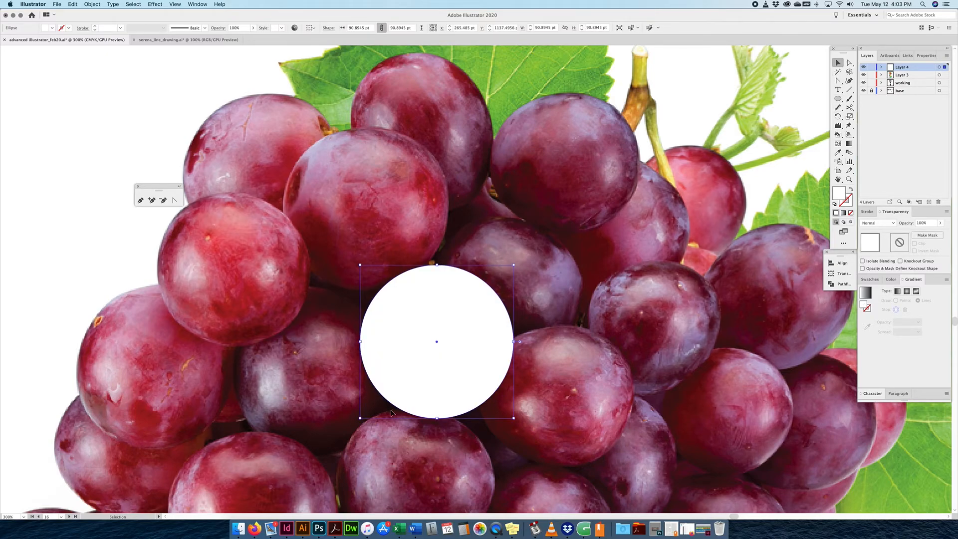
mouse_move(360, 417)
mouse_down()
mouse_move(381, 399)
mouse_move(369, 416)
mouse_up()
drag(515, 418, 508, 413)
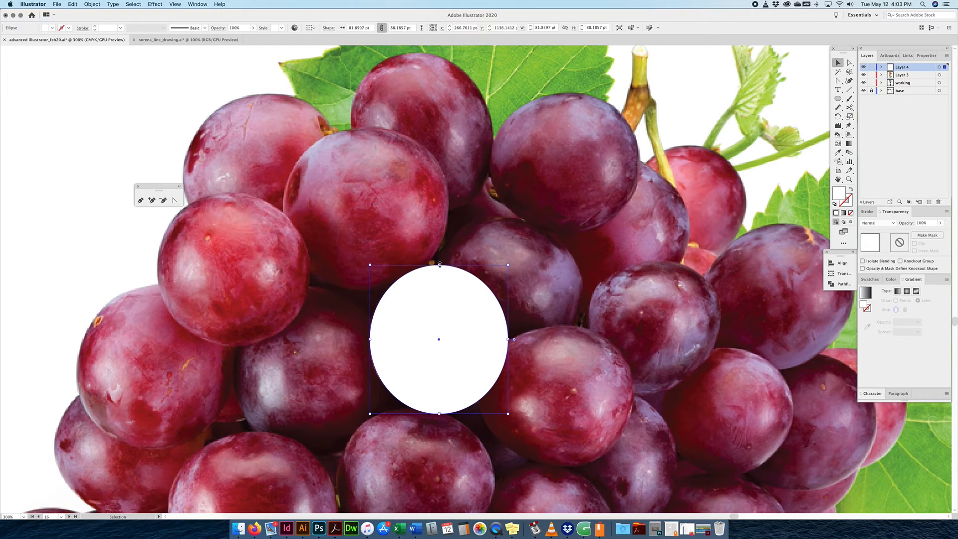
mouse_move(440, 263)
mouse_down()
mouse_move(440, 285)
mouse_move(440, 266)
mouse_up()
click(93, 4)
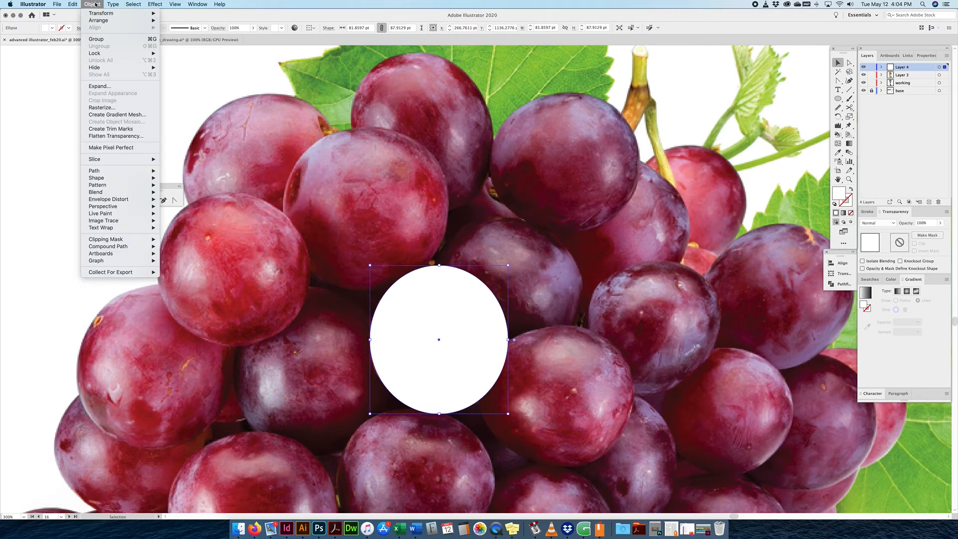
Convert the white circle into a gradient mesh with 6 rows and 6 columns.
click(100, 116)
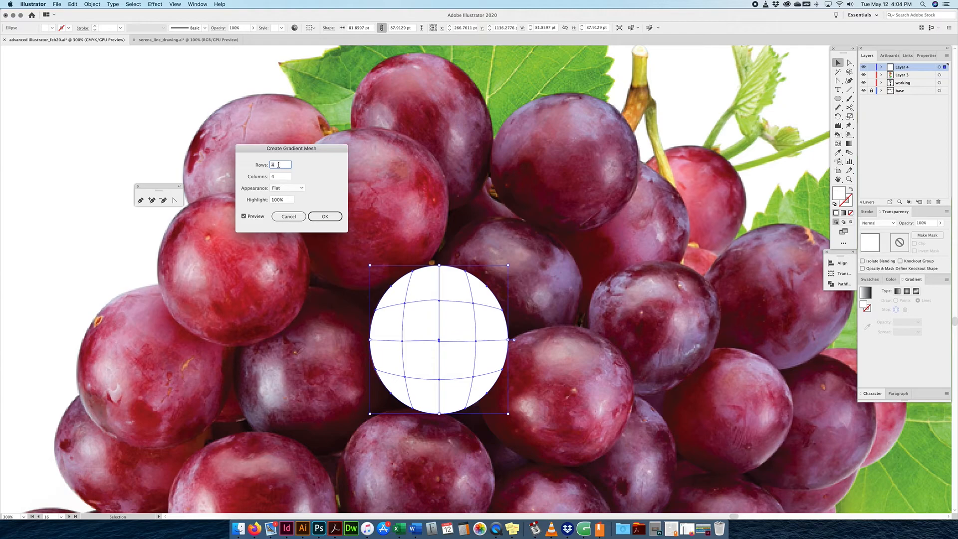
text(6)
key(Tab)
text(6)
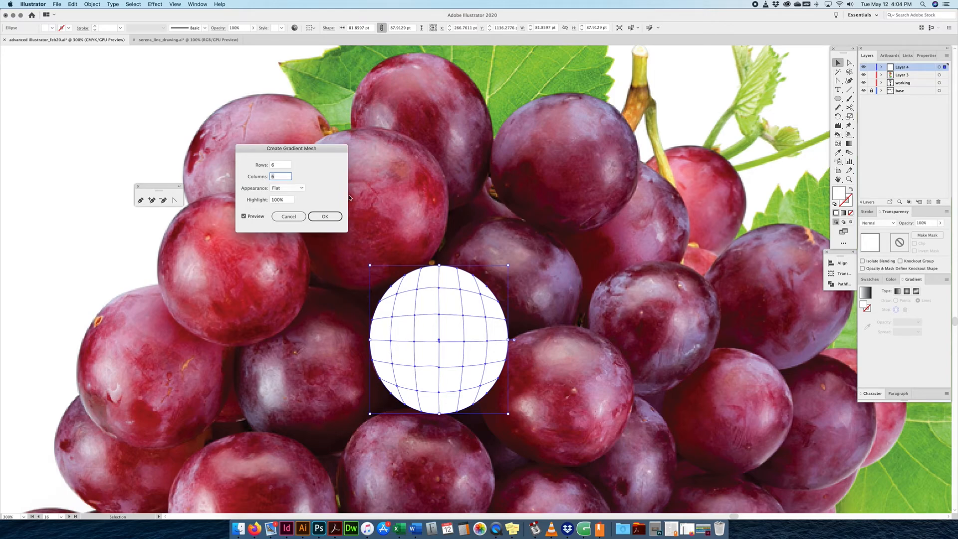
click(325, 216)
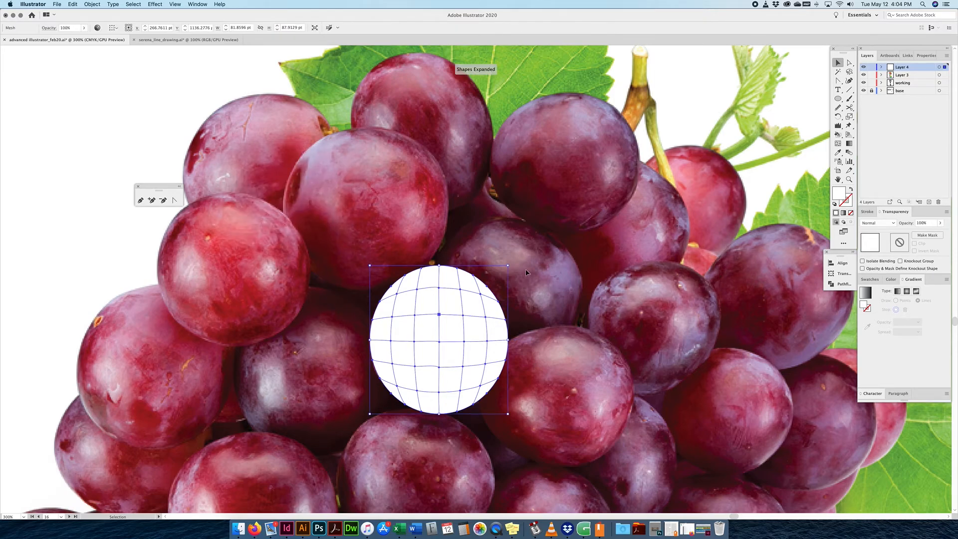
click(526, 272)
click(475, 321)
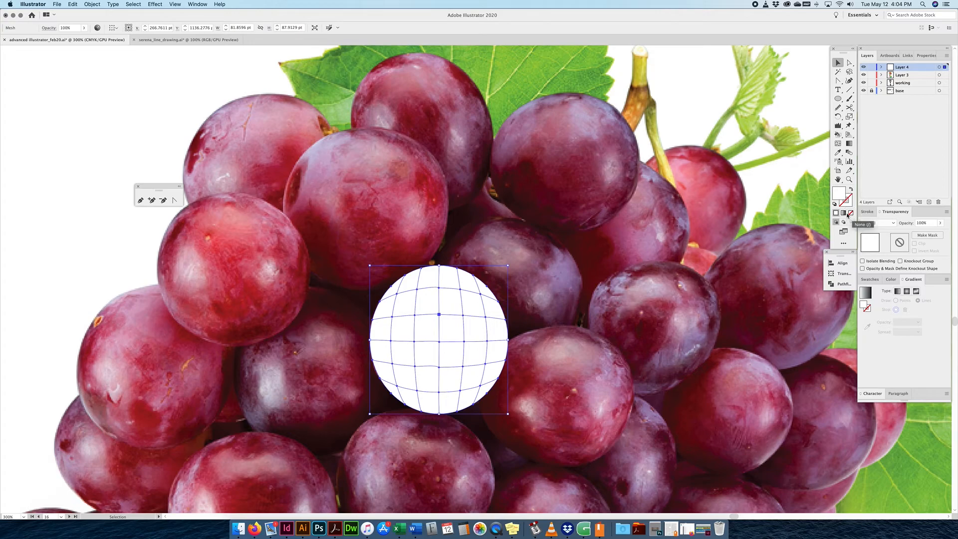
Reselect the mesh circle and toggle Layer 4's visibility off and back on.
click(502, 275)
click(474, 300)
click(546, 259)
click(427, 308)
click(863, 68)
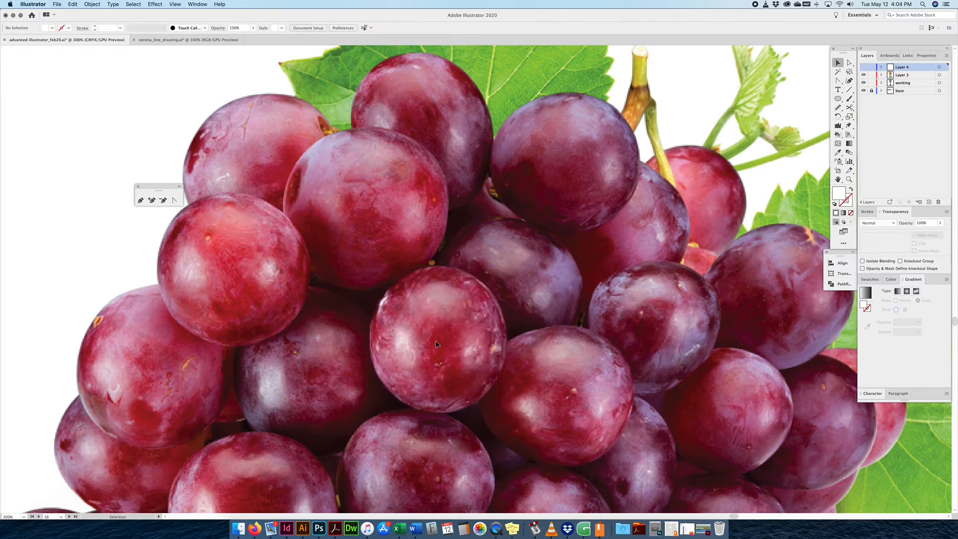
click(863, 68)
click(459, 301)
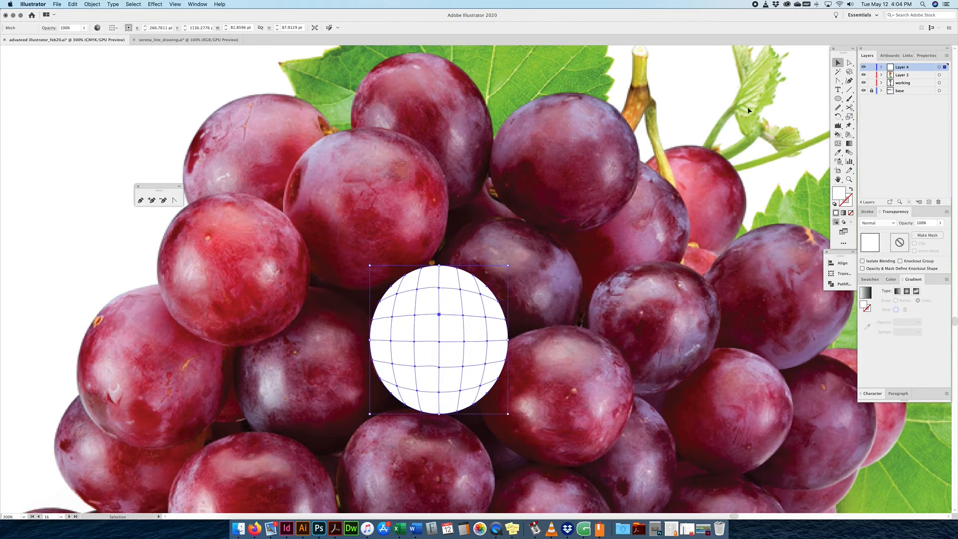
key(a)
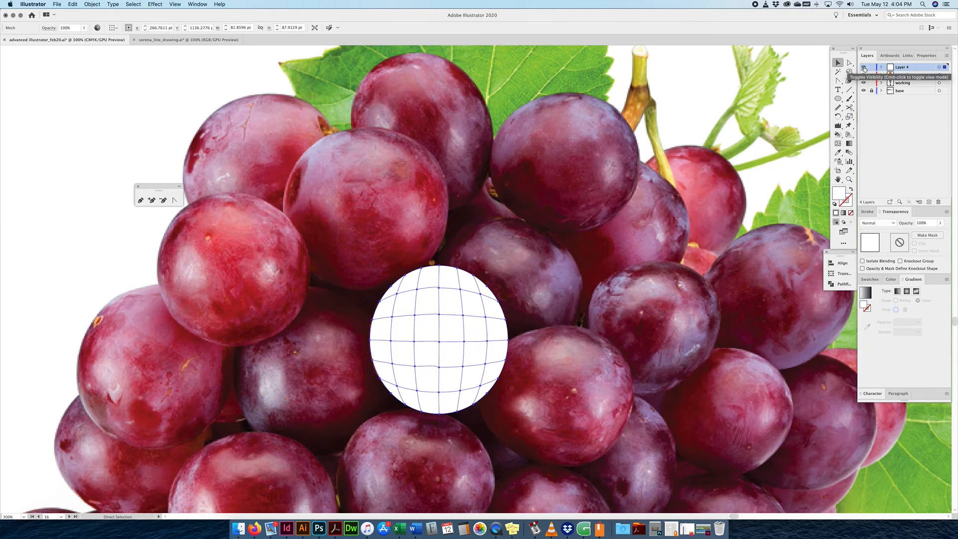
Switch Layer 4 to Outline view and zoom in on the meshed grape.
super+click(864, 68)
key(v)
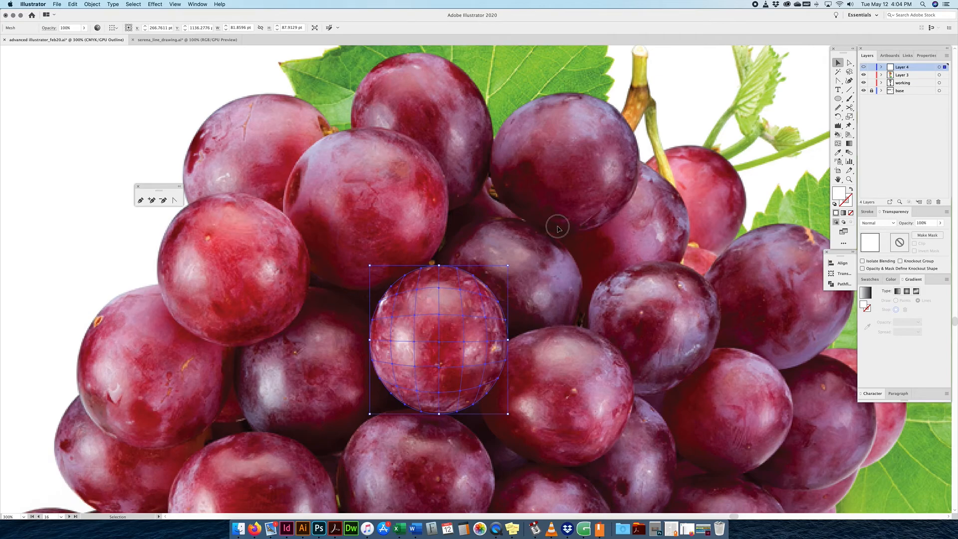
click(557, 227)
key(a)
key(super+=)
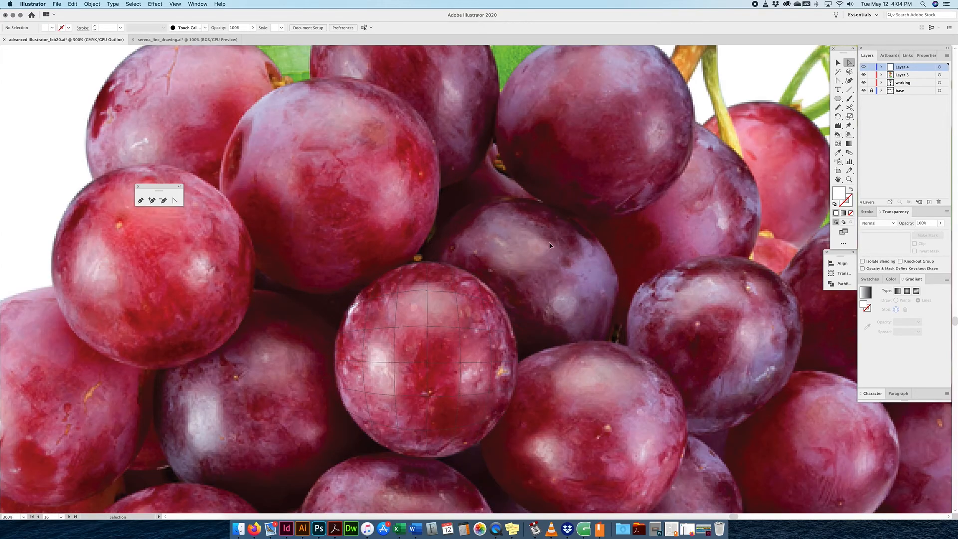
Zoom to 600% and select the grape mesh's top point with Direct Selection.
key(super+=)
scroll(489, 318, down, 3)
click(489, 318)
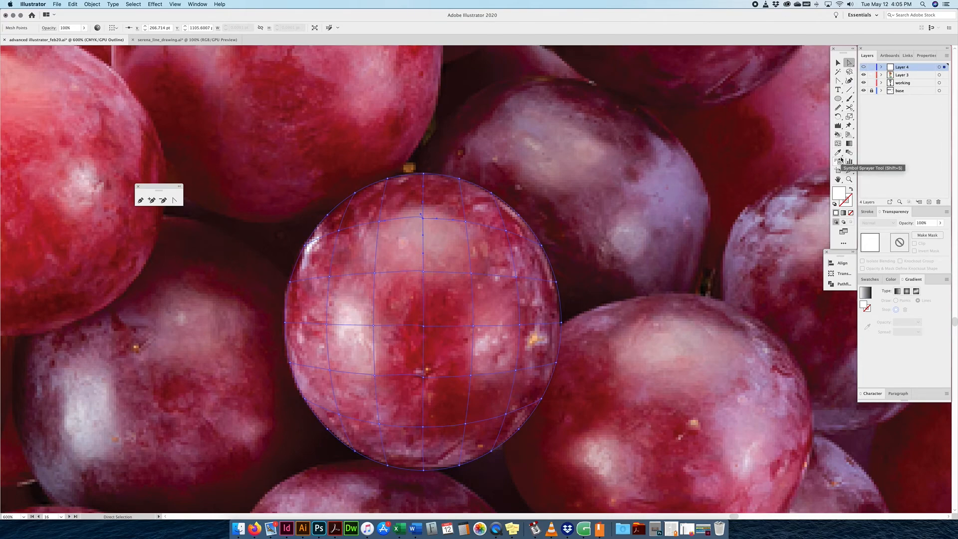
click(423, 174)
Eyedrop pink-red and dark red from the photo into the centre column of mesh points, top to bottom.
key(i)
click(428, 174)
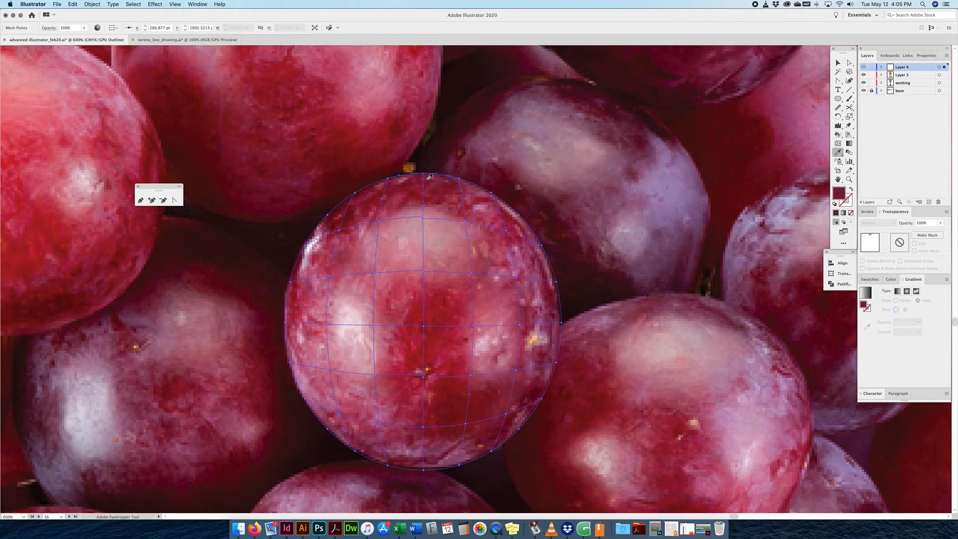
key(a)
click(423, 221)
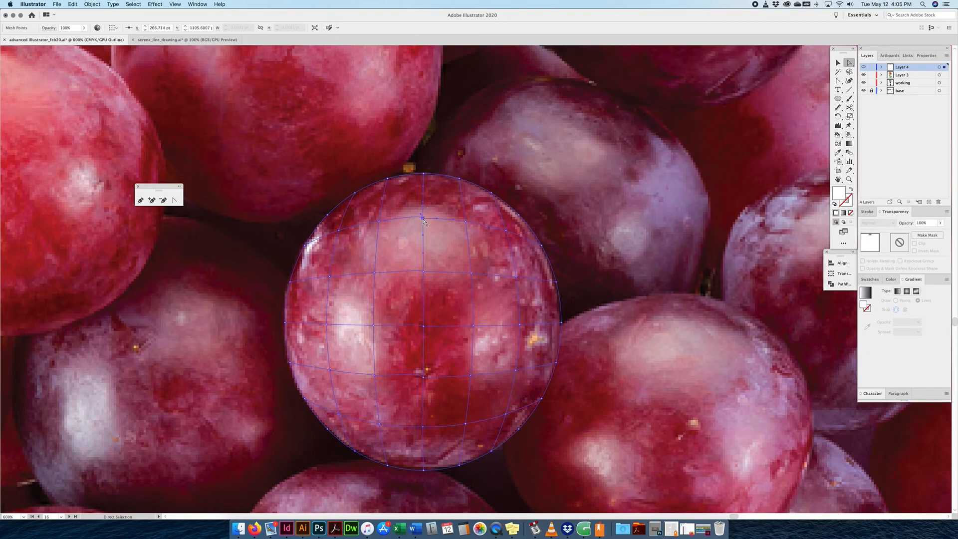
key(i)
click(427, 215)
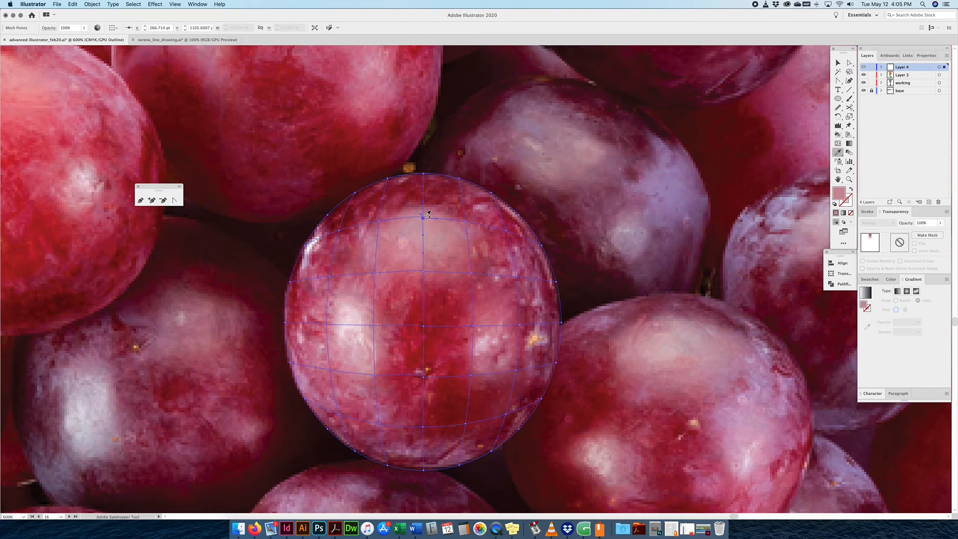
key(a)
click(423, 272)
key(i)
click(428, 271)
key(a)
click(423, 325)
key(i)
click(428, 327)
key(a)
click(423, 377)
key(i)
click(420, 448)
key(a)
click(423, 426)
key(i)
click(424, 427)
key(a)
click(424, 471)
key(i)
click(426, 468)
Colour the column just right of centre, bottom to top, with dark reds sampled from the photo.
key(a)
click(459, 466)
key(i)
click(462, 464)
key(a)
click(464, 424)
key(i)
click(468, 424)
key(a)
click(473, 325)
key(i)
click(475, 328)
key(a)
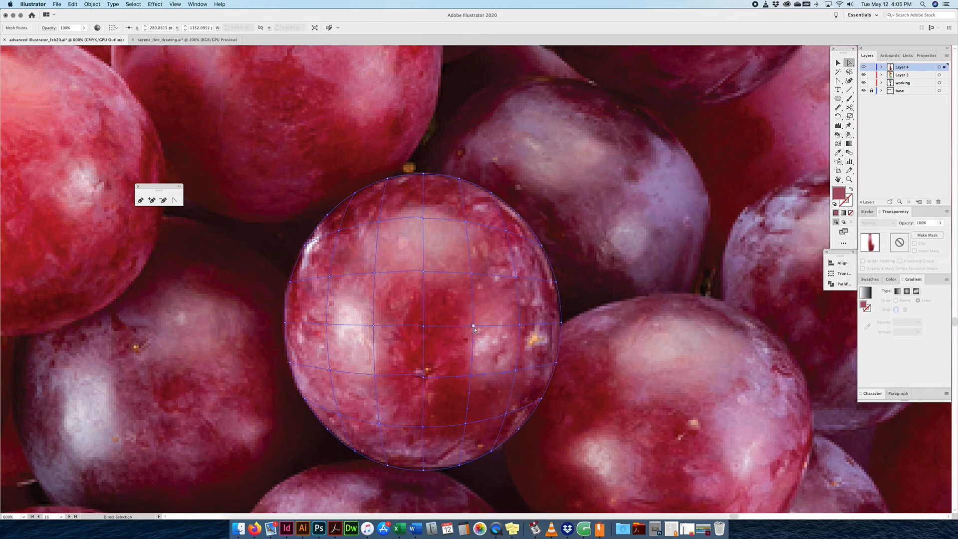
click(471, 272)
key(i)
click(474, 276)
key(a)
click(466, 221)
key(i)
click(471, 221)
key(a)
click(459, 179)
key(i)
click(464, 181)
Fill the right-side mesh points, top to bottom, with pinks and dark reds from the photo.
key(a)
click(491, 193)
key(i)
click(492, 195)
key(a)
click(505, 231)
key(i)
click(511, 231)
key(a)
click(516, 277)
key(i)
click(521, 278)
key(a)
click(519, 325)
key(i)
click(524, 330)
key(a)
click(516, 370)
key(i)
click(520, 375)
key(a)
click(506, 414)
key(i)
click(510, 415)
key(a)
click(491, 451)
key(i)
click(500, 442)
key(a)
click(518, 428)
key(i)
click(518, 426)
Colour the outer right-edge points, bottom to top, with maroon and reds sampled from the photo.
key(a)
click(541, 398)
key(i)
click(541, 399)
key(a)
click(556, 363)
key(i)
click(564, 319)
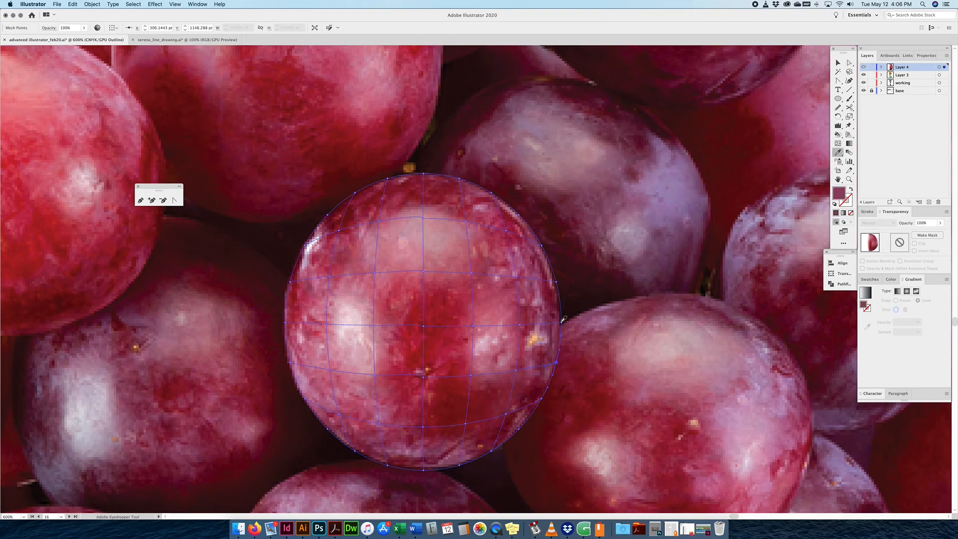
key(a)
click(562, 320)
key(i)
click(561, 318)
key(a)
click(556, 283)
key(i)
click(554, 279)
key(a)
click(541, 247)
key(i)
click(537, 242)
key(a)
click(491, 194)
key(i)
click(492, 193)
Colour the left-side mesh points, top to bottom, with pinks and a dark red from the photo.
key(a)
click(388, 178)
key(i)
click(388, 180)
key(a)
click(379, 223)
key(i)
click(382, 227)
key(a)
click(375, 274)
key(i)
click(379, 273)
key(a)
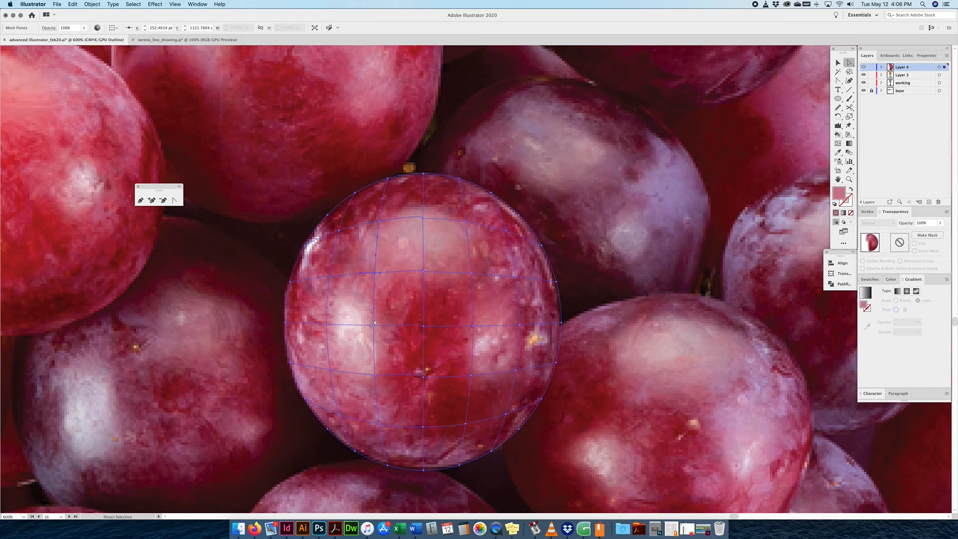
click(373, 325)
key(i)
click(374, 325)
key(a)
click(375, 374)
key(i)
click(378, 374)
key(a)
click(379, 423)
key(i)
click(379, 424)
key(a)
click(387, 464)
key(i)
click(364, 445)
click(363, 445)
Pick through the left-of-centre and left-edge mesh points and sample a photo colour into the middle left-edge point.
key(a)
click(327, 368)
click(327, 324)
click(329, 277)
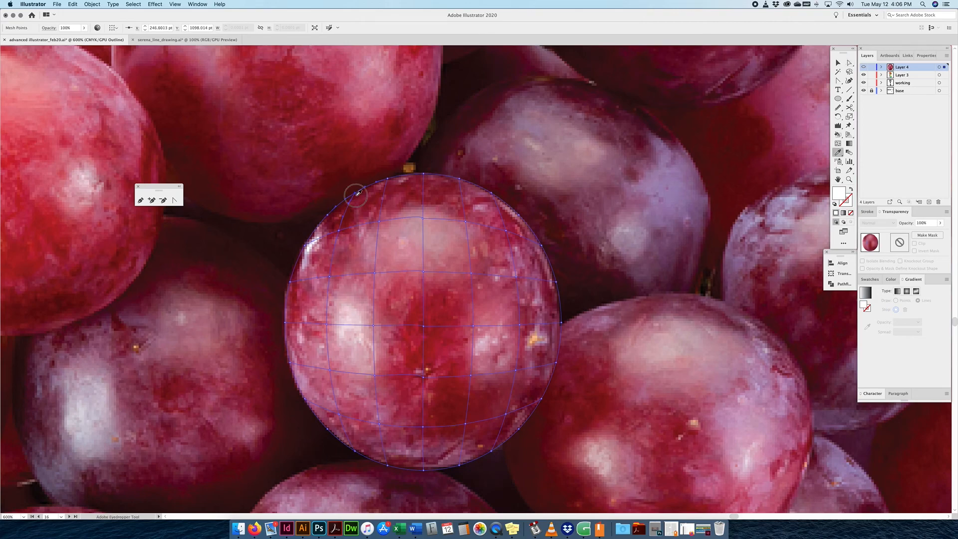
click(328, 216)
click(306, 240)
click(289, 282)
super+click(286, 323)
click(287, 324)
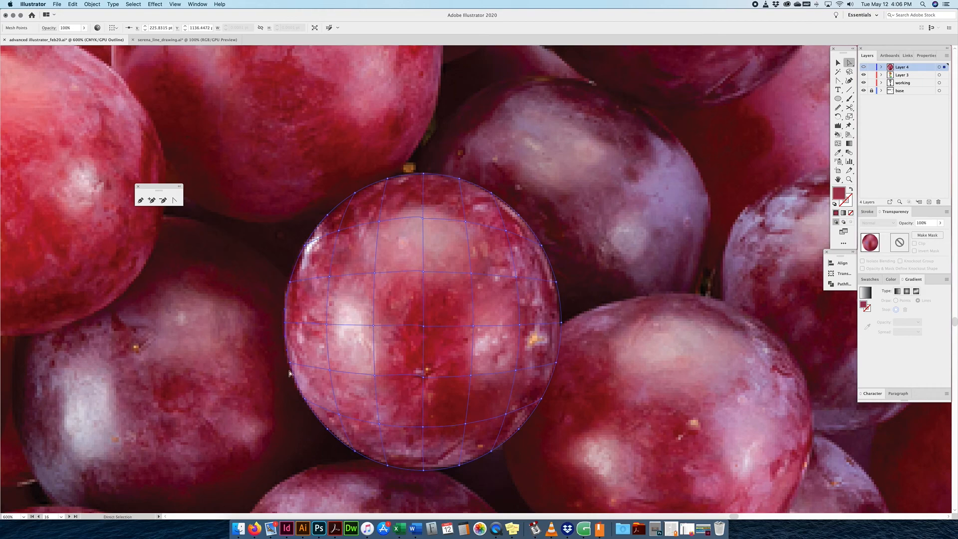
Give the lower left-edge points a mauve and a darker red from the photo, then check the blend in preview.
super+click(290, 362)
click(295, 367)
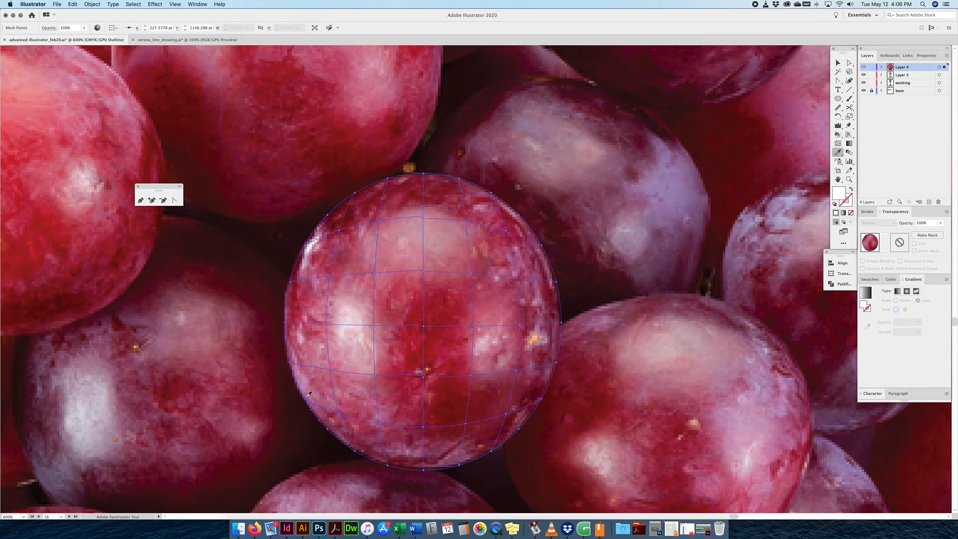
super+click(328, 429)
click(353, 339)
super+click(864, 69)
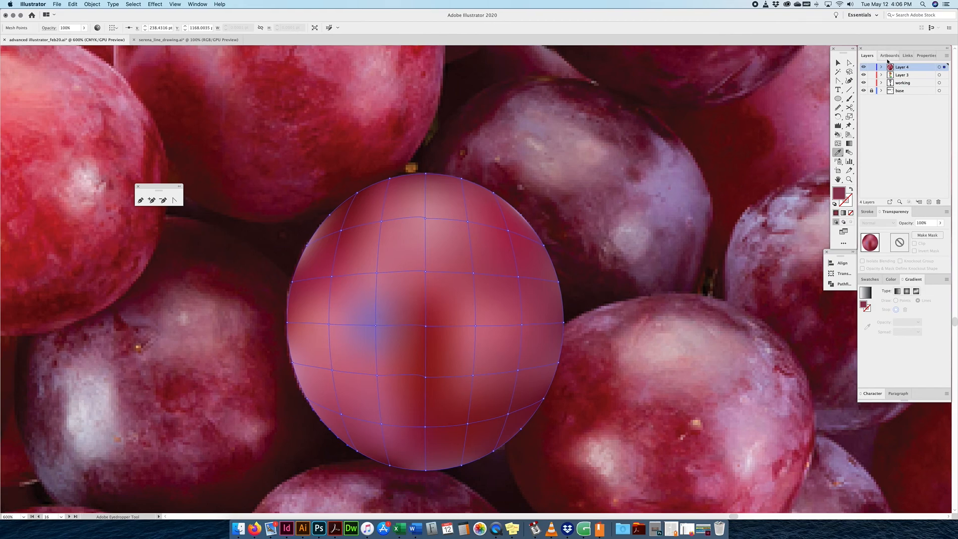
super+click(863, 67)
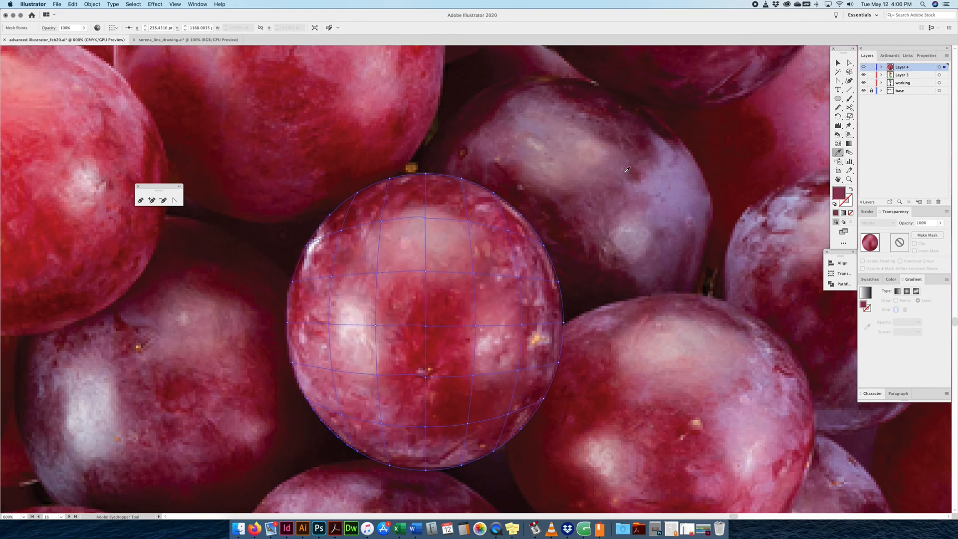
Sample dark red into the upper-left mesh point and pink into the lower-left point.
key(a)
click(522, 217)
key(i)
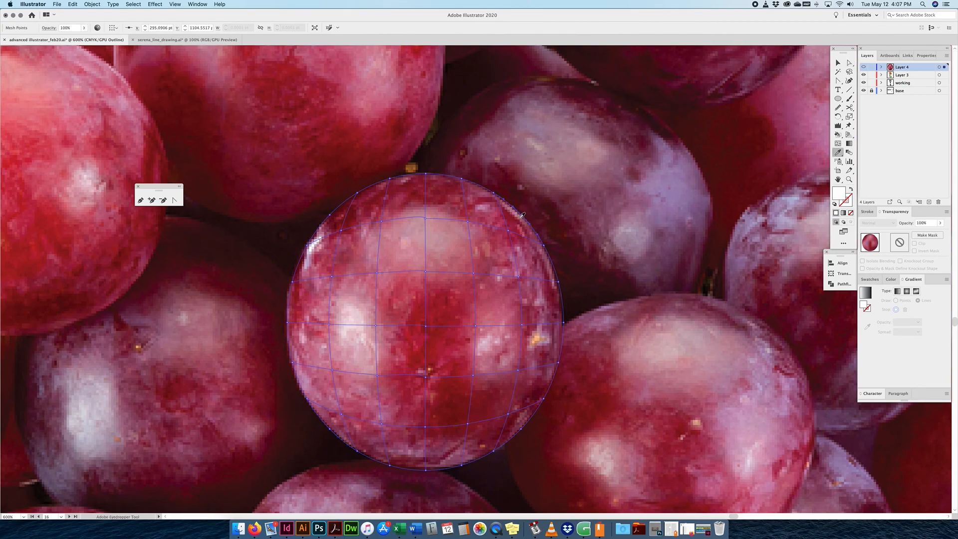
super+click(332, 214)
click(333, 215)
key(a)
click(306, 399)
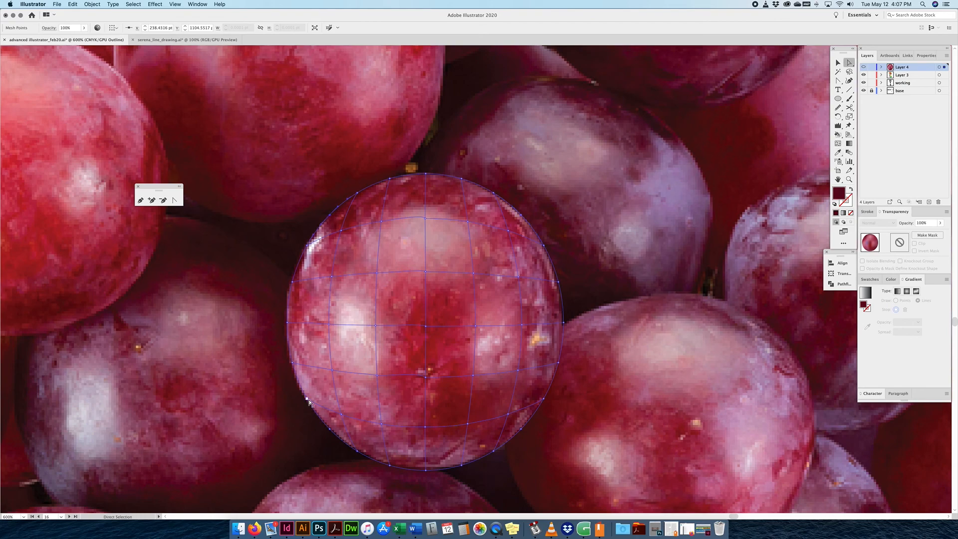
key(i)
click(307, 399)
Resample an interior mesh point's colour and compare the blended mesh against the photo.
key(a)
click(377, 325)
key(i)
click(380, 326)
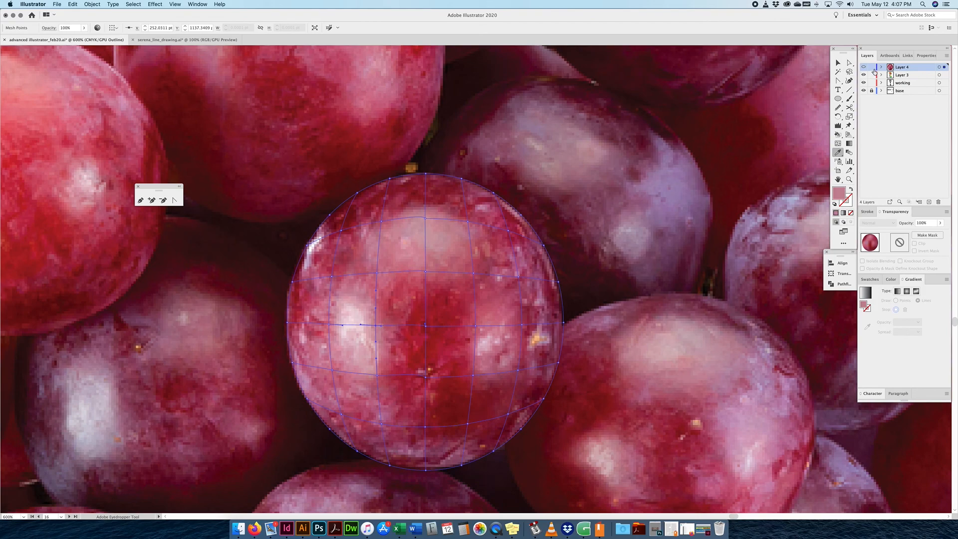
key(super+y)
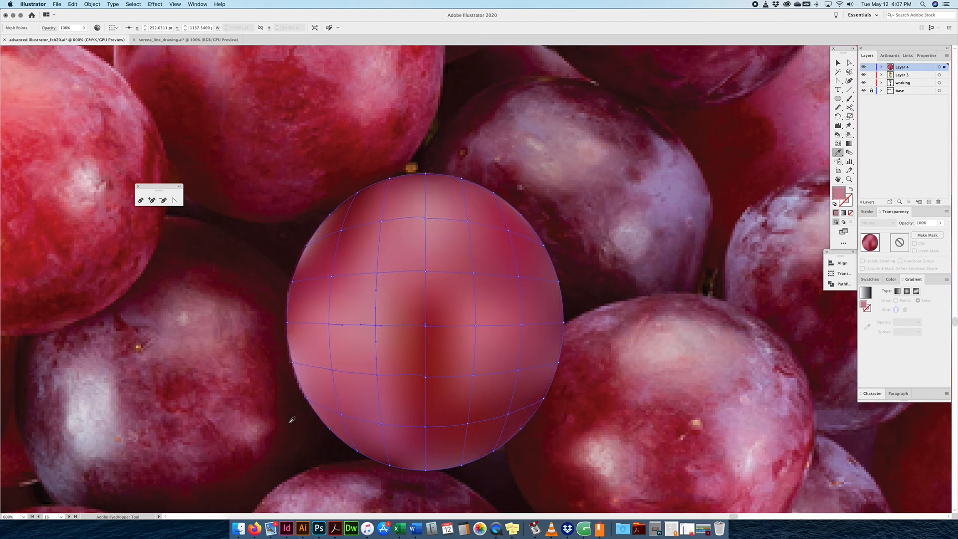
click(863, 66)
click(863, 67)
key(super+y)
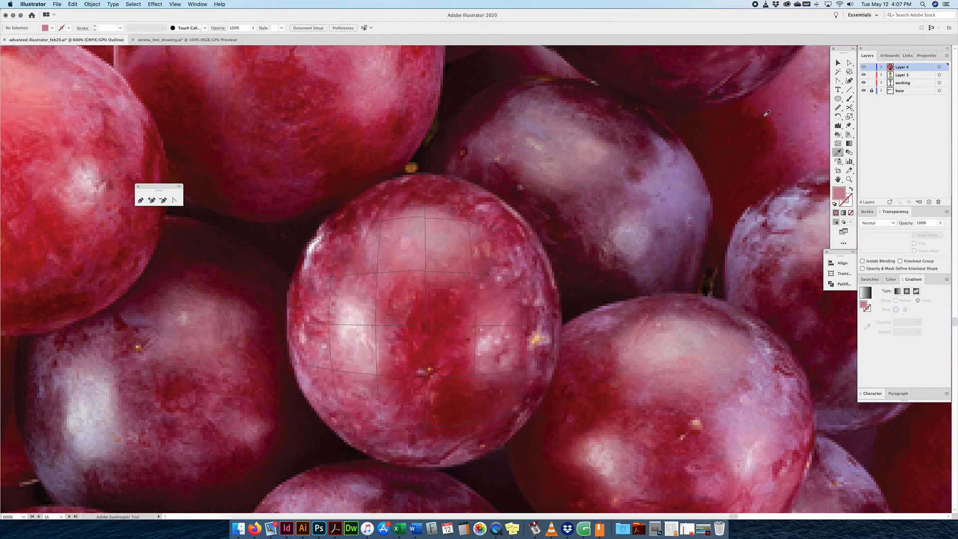
Refine the upper-left area with a darker red and a lower-left point with a pinkish tone.
click(849, 62)
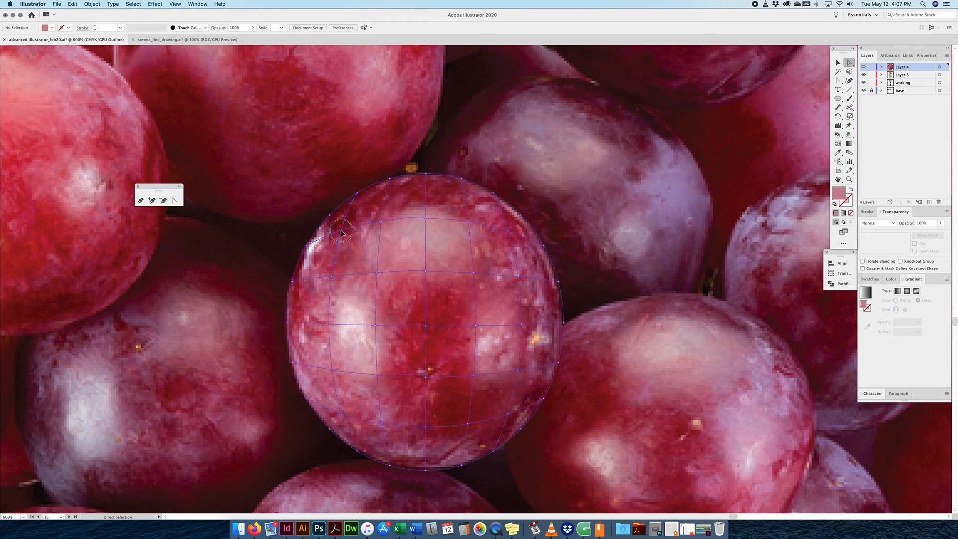
click(342, 232)
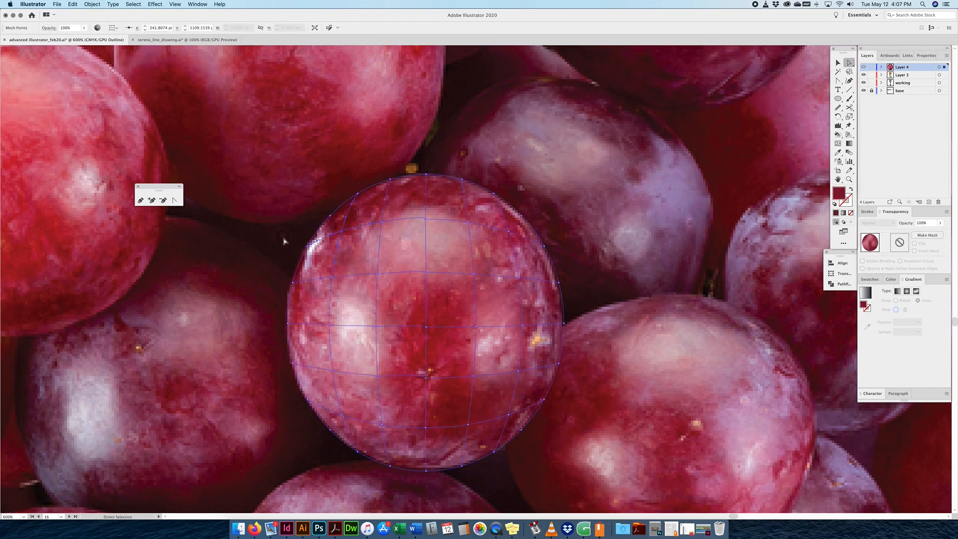
key(i)
click(292, 283)
key(a)
click(293, 363)
key(i)
click(292, 364)
Sample a darker purple into the bottom-left mesh point and view the full-colour grape shading.
key(a)
click(307, 399)
key(i)
click(307, 399)
key(a)
click(330, 429)
key(i)
click(329, 430)
scroll(549, 299, right, 1)
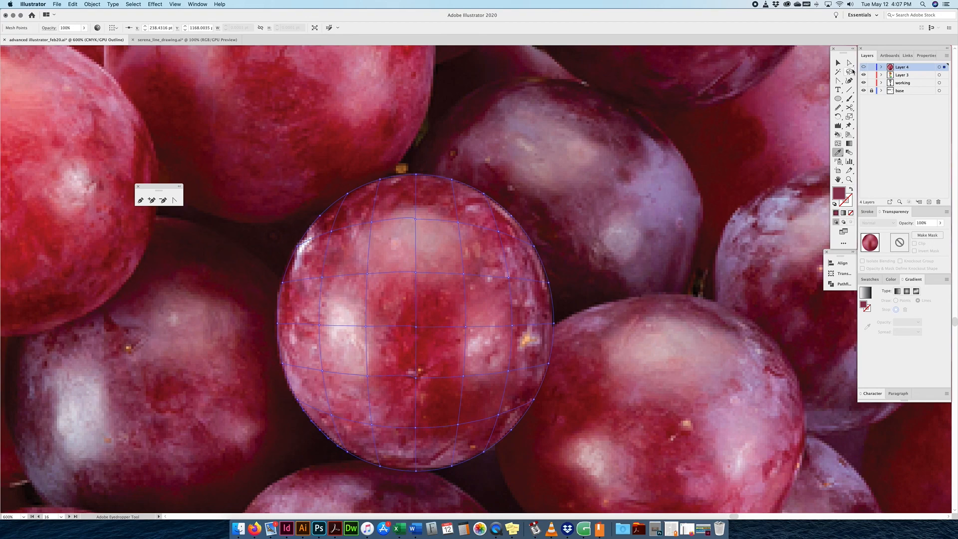
super+click(863, 67)
super+click(863, 67)
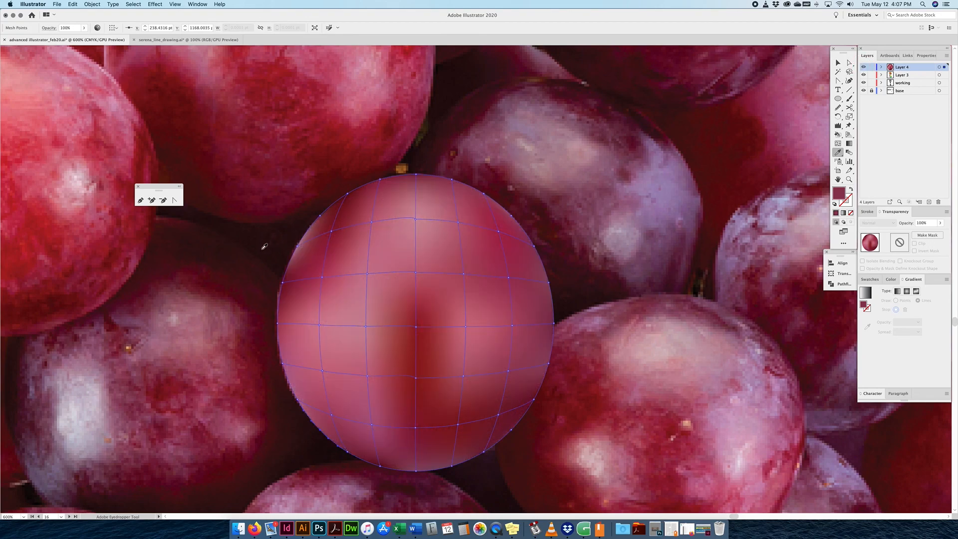
click(838, 63)
Zoom out and drag the shaded mesh grape onto the pasteboard left of the grape photo.
key(super+minus)
key(super+minus)
key(super+minus)
click(511, 232)
drag(535, 222, 695, 194)
drag(621, 274, 231, 279)
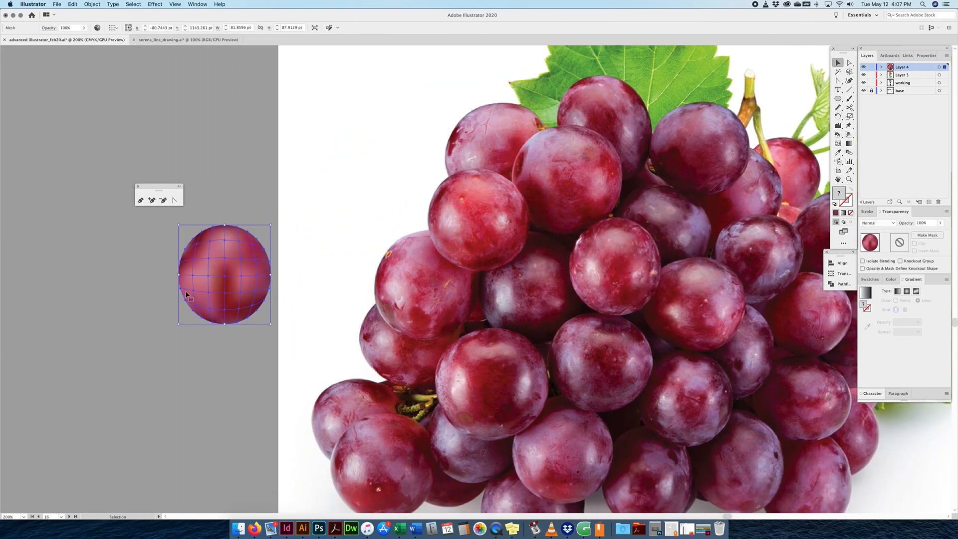
click(307, 172)
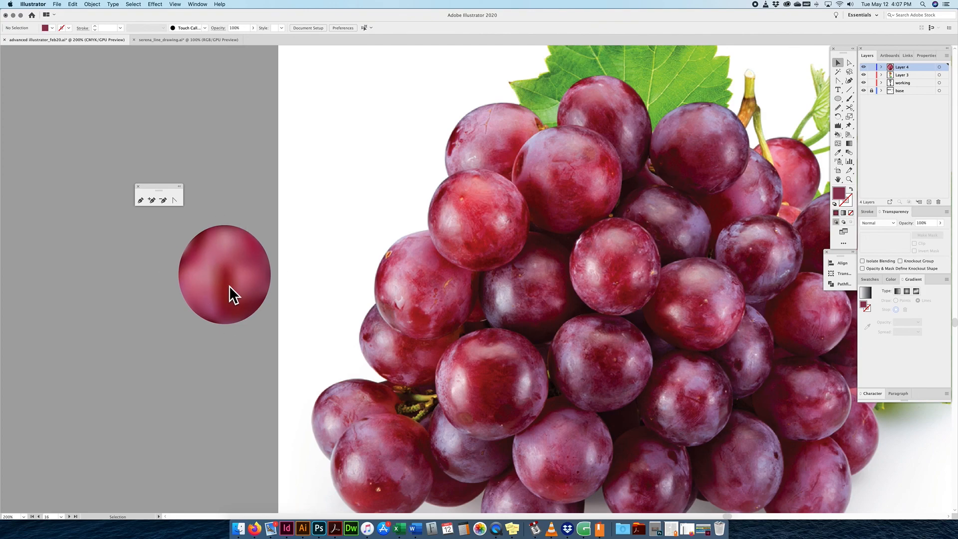
key(super+minus)
key(super+minus)
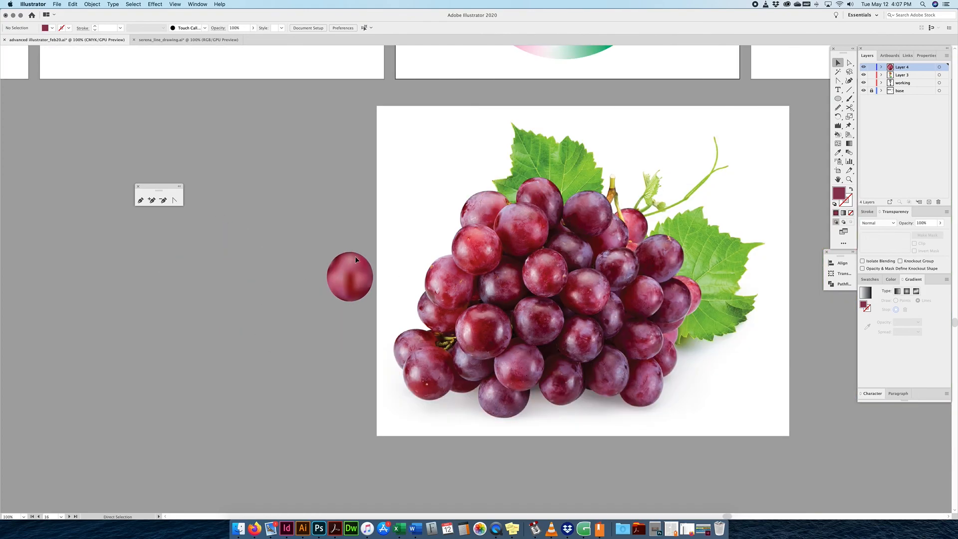
key(space)
drag(386, 238, 354, 273)
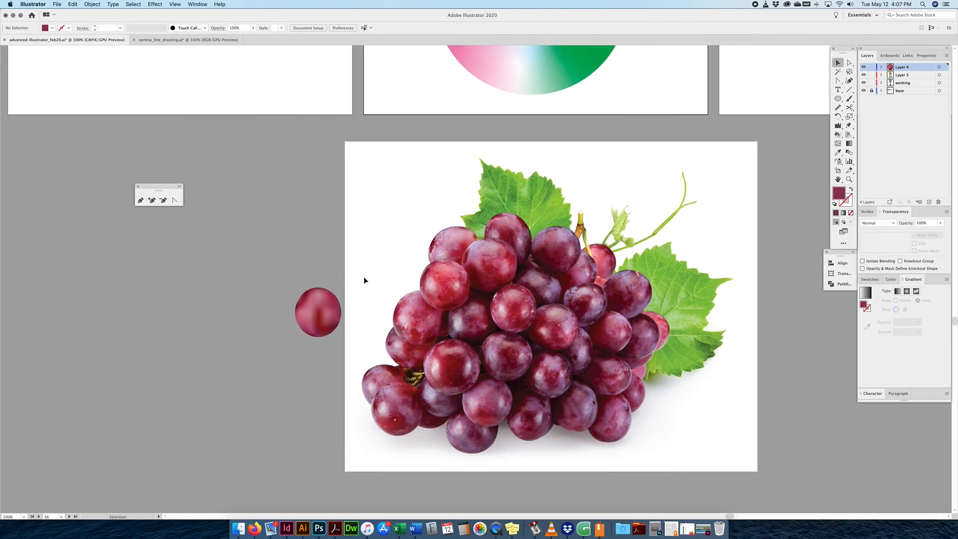
key(space)
drag(511, 266, 477, 309)
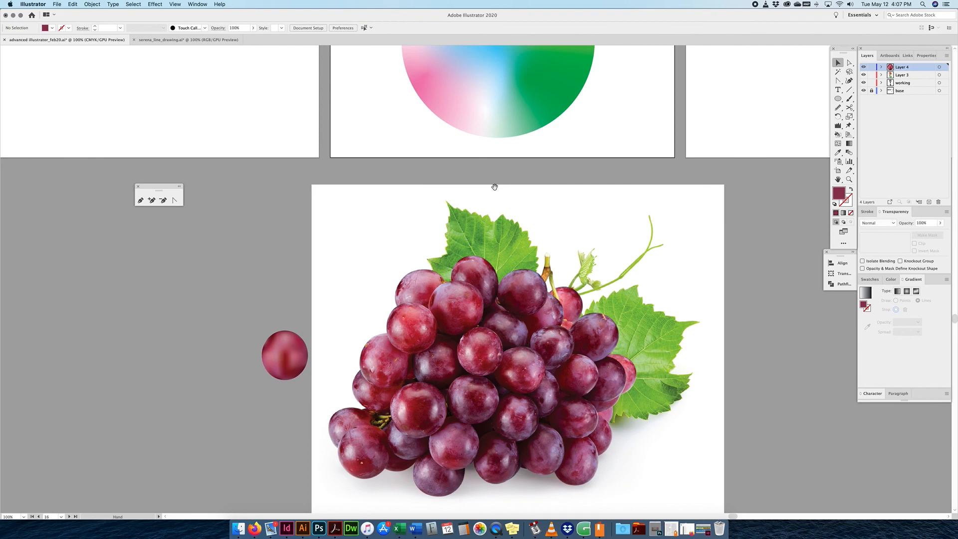
drag(495, 186, 487, 199)
key(super+minus)
key(space)
drag(527, 238, 515, 275)
scroll(515, 275, up, 10)
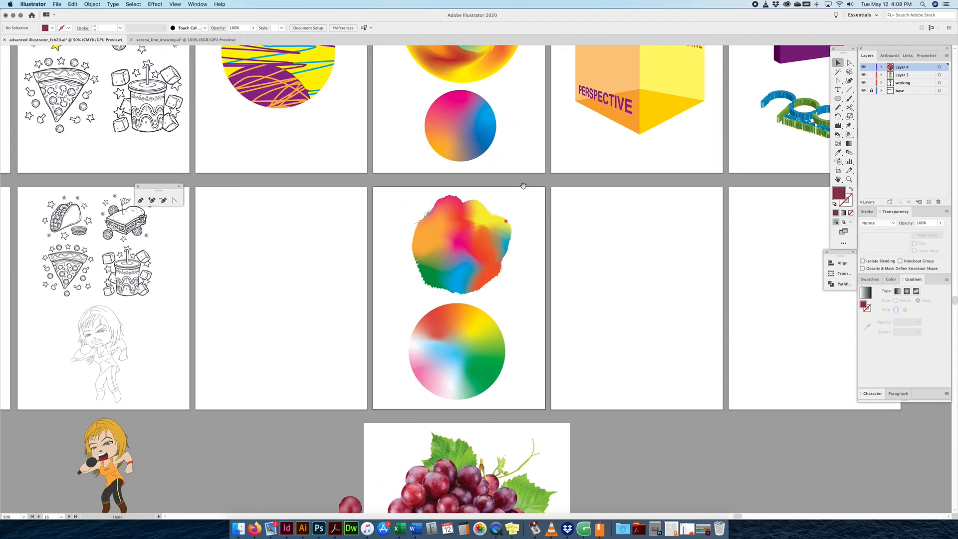
scroll(455, 192, down, 10)
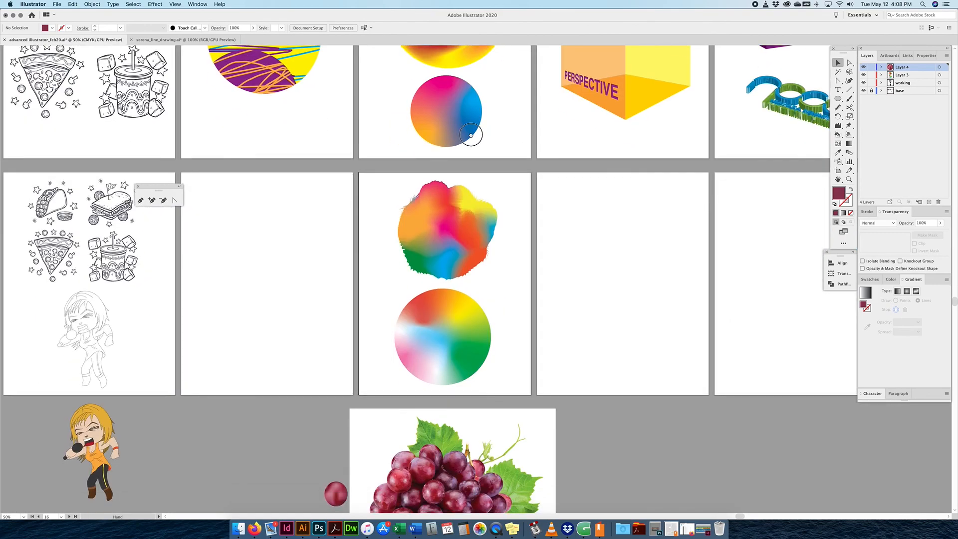
scroll(463, 202, down, 2)
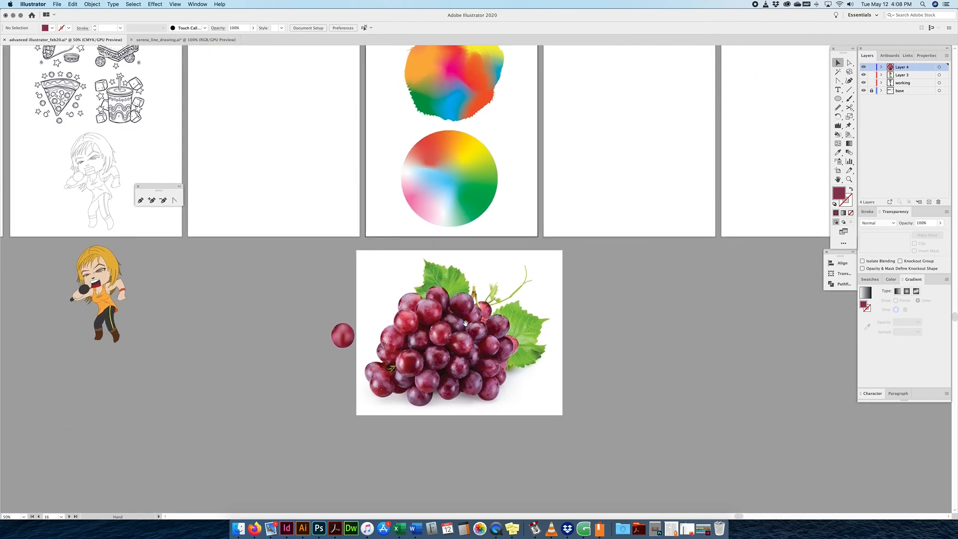